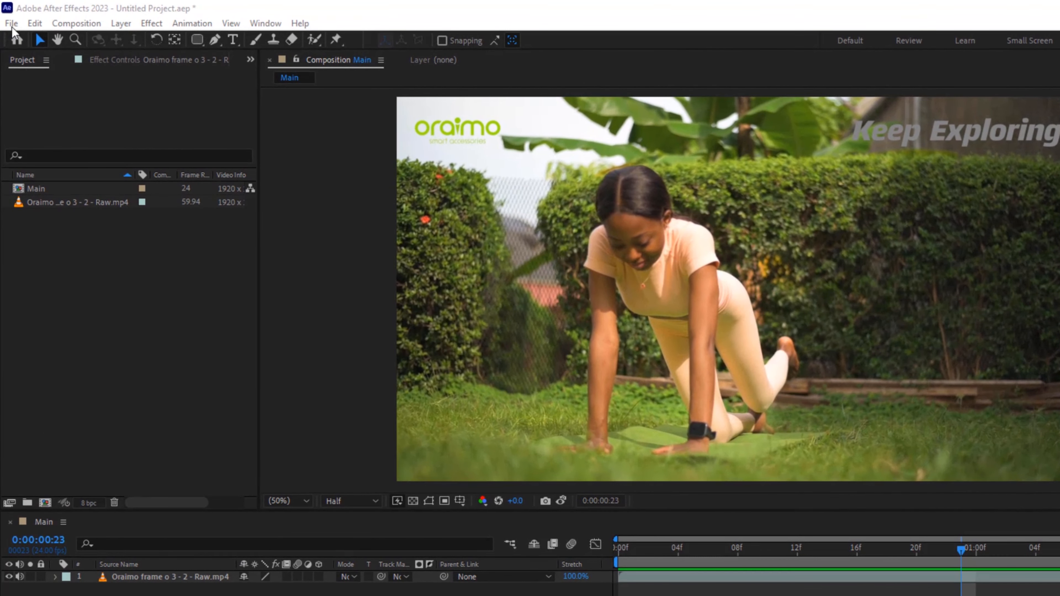
- Import Heart rate.psd into the project and open its Heart rate composition
{"action": "left_click", "coordinate": [12, 26]}
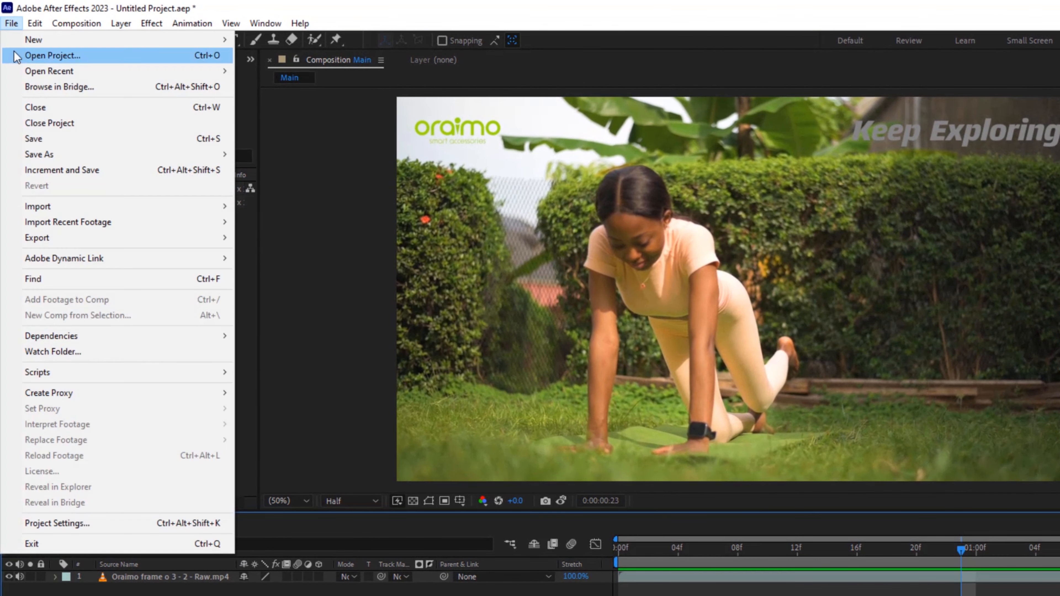
{"action": "mouse_move", "coordinate": [86, 208]}
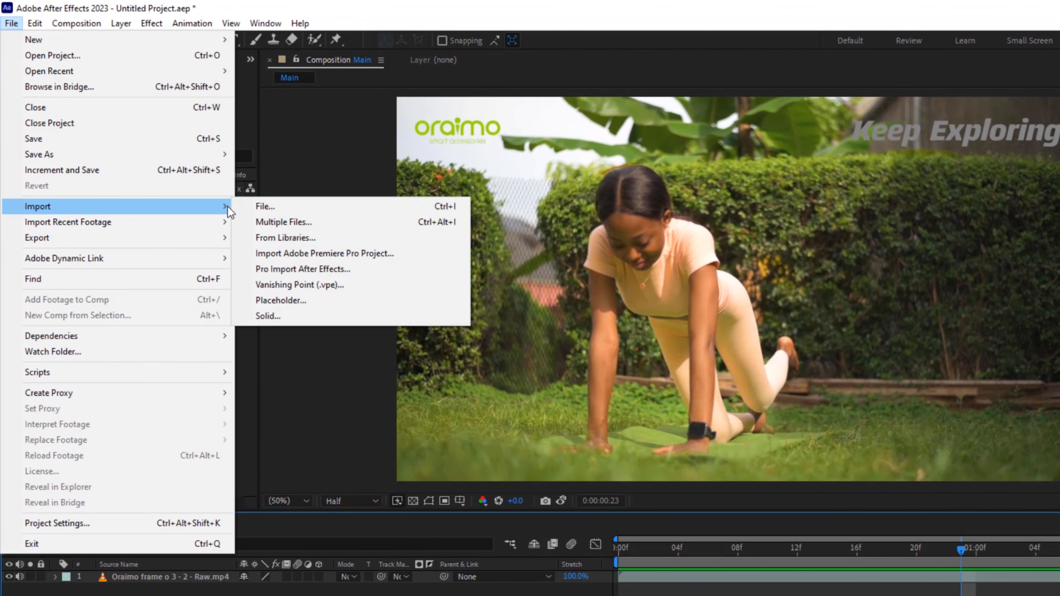
{"action": "left_click", "coordinate": [256, 207]}
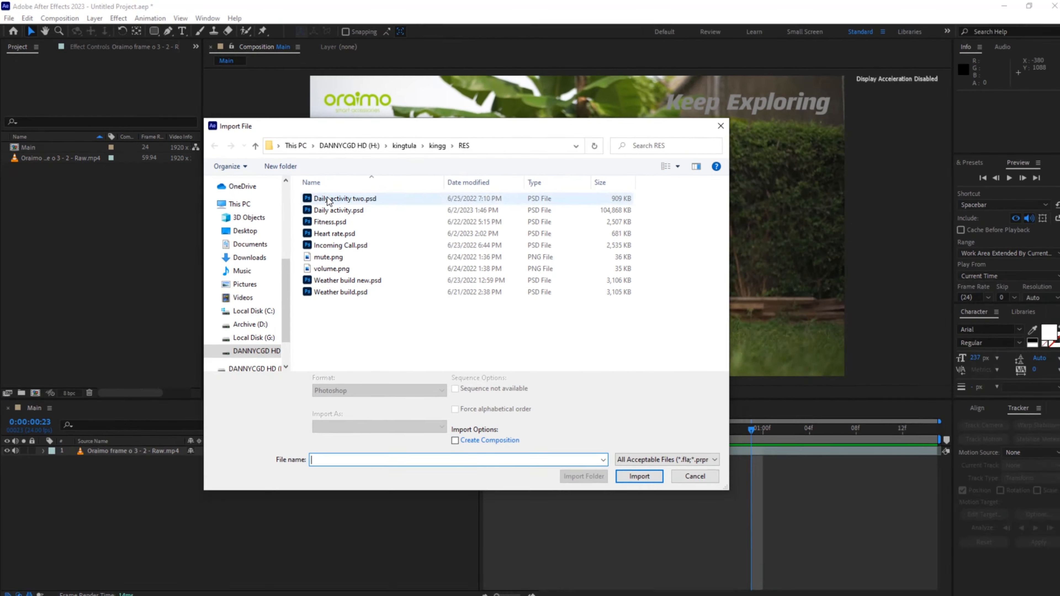
{"action": "double_click", "coordinate": [335, 234]}
{"action": "double_click", "coordinate": [32, 147]}
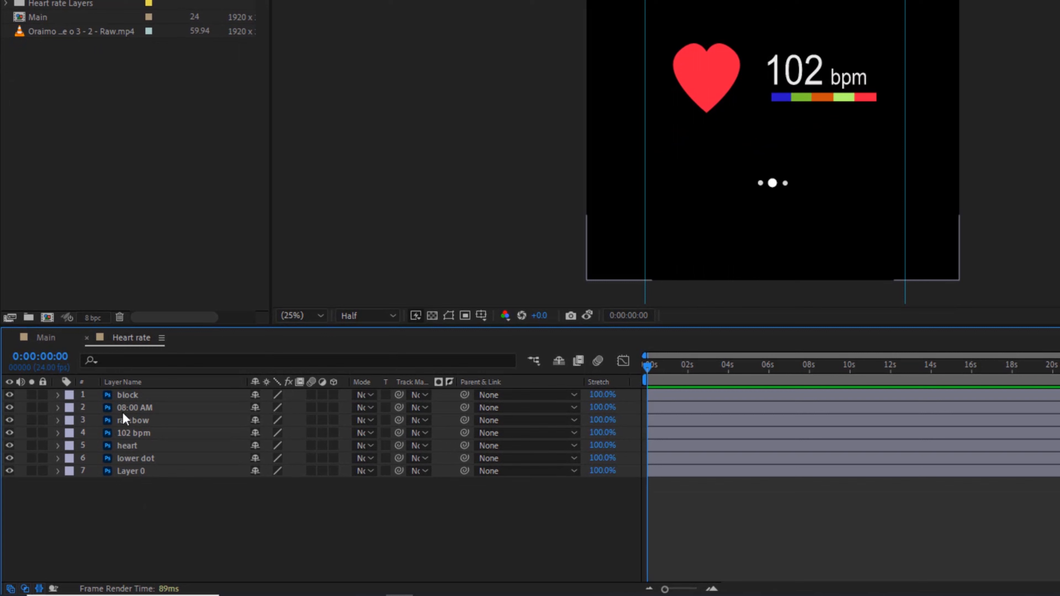
- Delete the bottom background layer, Layer 0, from the Heart rate composition
{"action": "left_click", "coordinate": [132, 471]}
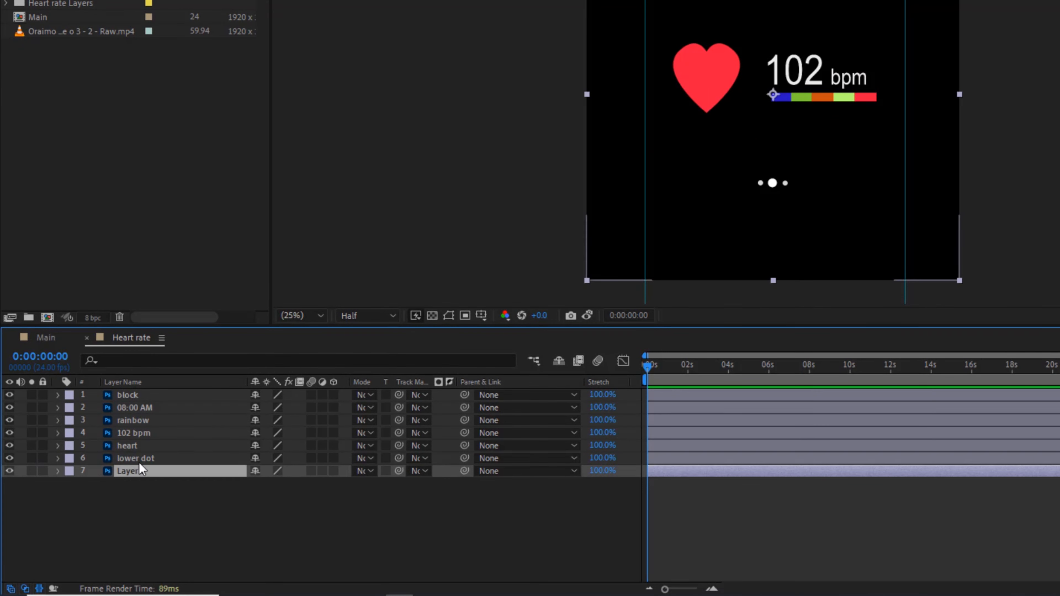
{"action": "key", "text": "Delete"}
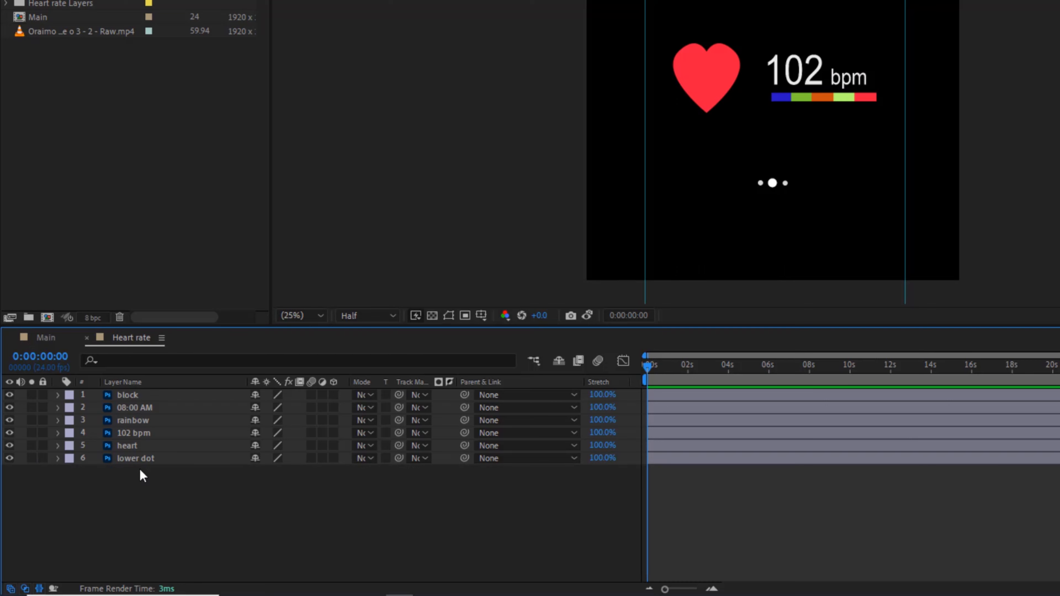
{"action": "left_click", "coordinate": [138, 459]}
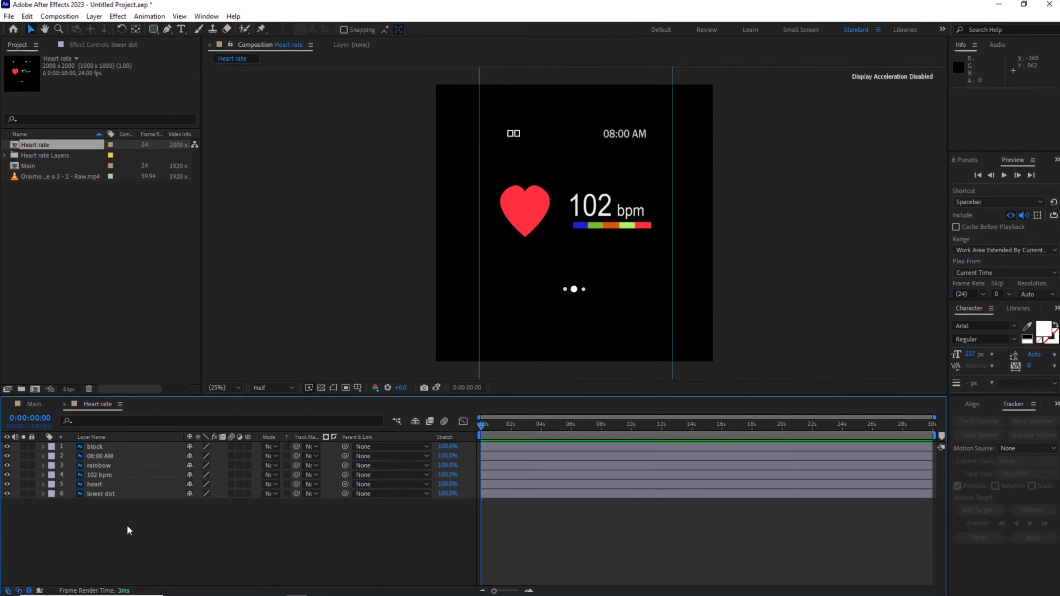
{"action": "left_click", "coordinate": [129, 528]}
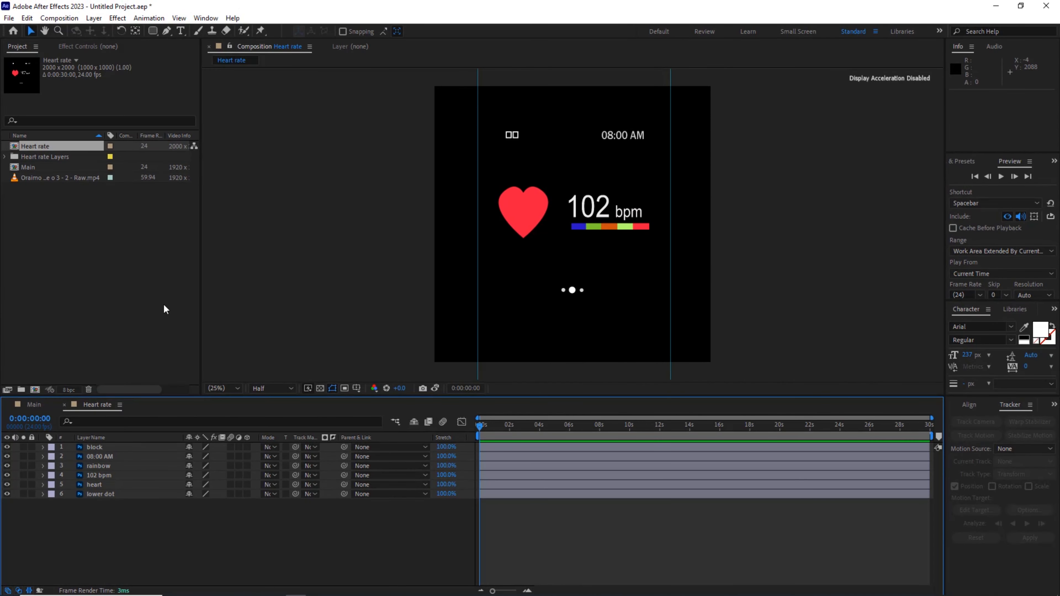
- Draw a rounded rectangle about 1394 by 1480 px between the guides, with white fill and a solid white 3 px stroke
{"action": "left_click", "coordinate": [153, 32]}
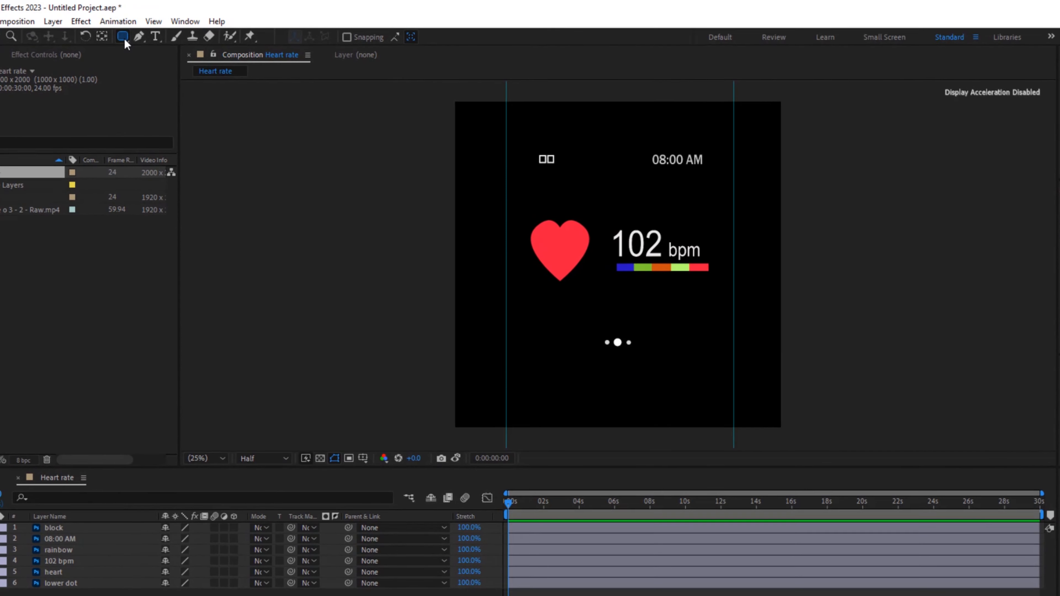
{"action": "left_click_drag", "start_coordinate": [126, 44], "coordinate": [189, 58]}
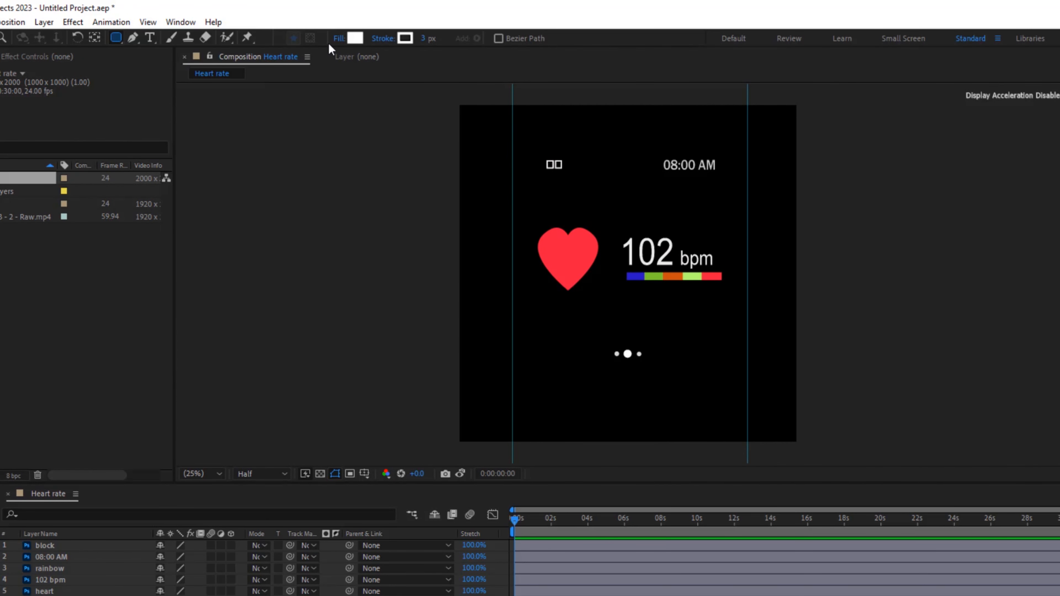
{"action": "left_click", "coordinate": [355, 38]}
{"action": "left_click", "coordinate": [396, 177]}
{"action": "left_click", "coordinate": [381, 39]}
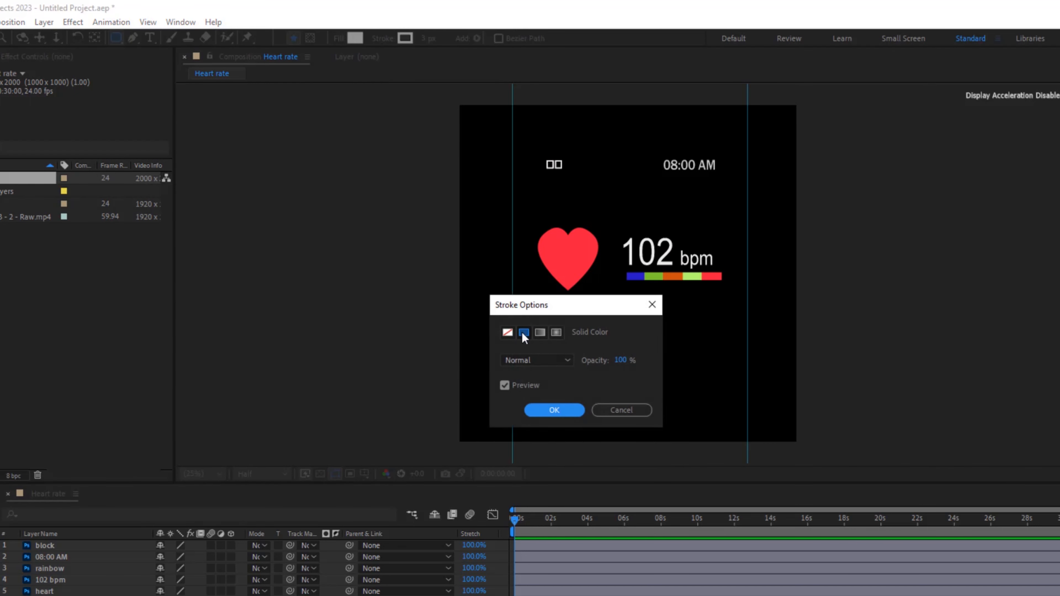
{"action": "left_click", "coordinate": [555, 409]}
{"action": "left_click_drag", "start_coordinate": [430, 41], "coordinate": [425, 43]}
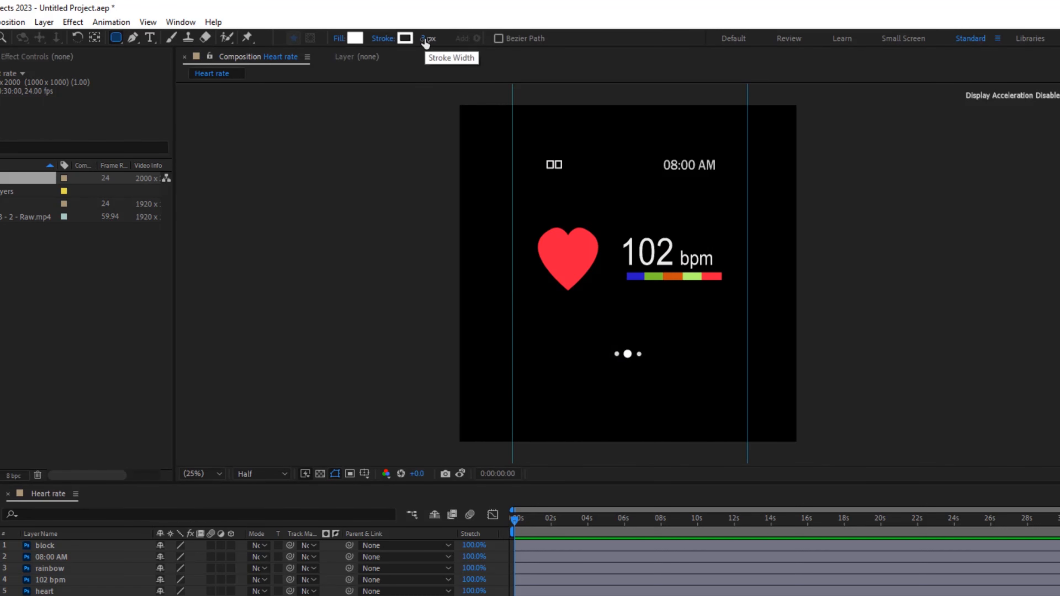
{"action": "left_click", "coordinate": [406, 39]}
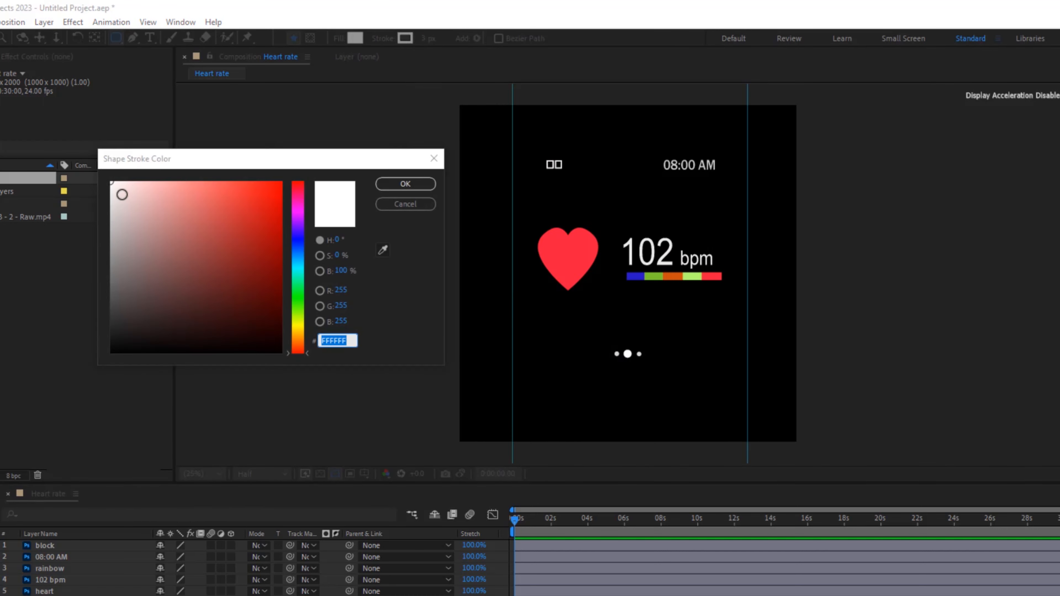
{"action": "left_click", "coordinate": [390, 185]}
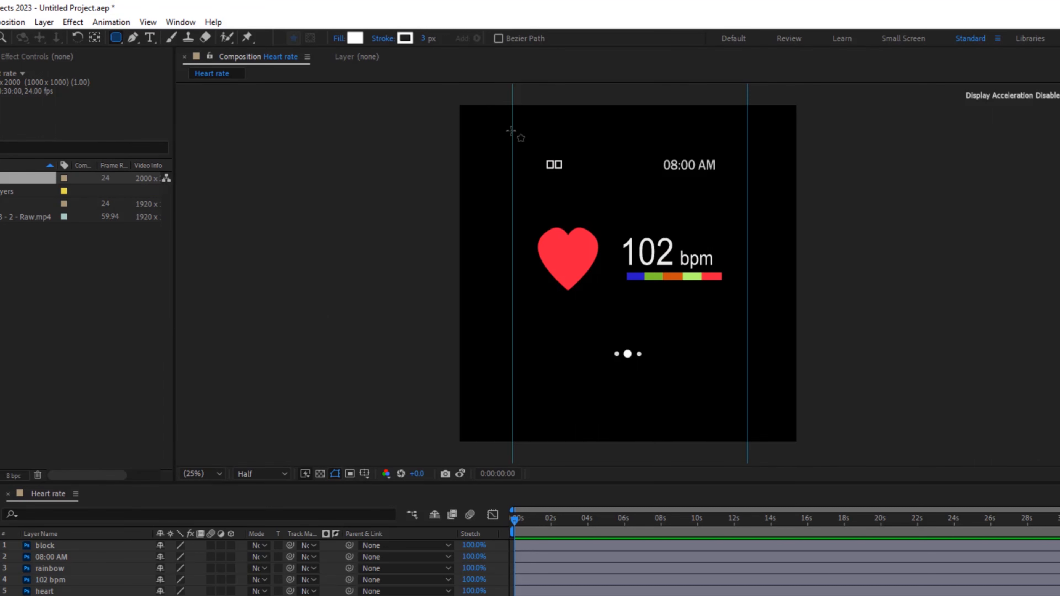
{"action": "left_click_drag", "start_coordinate": [512, 134], "coordinate": [747, 385]}
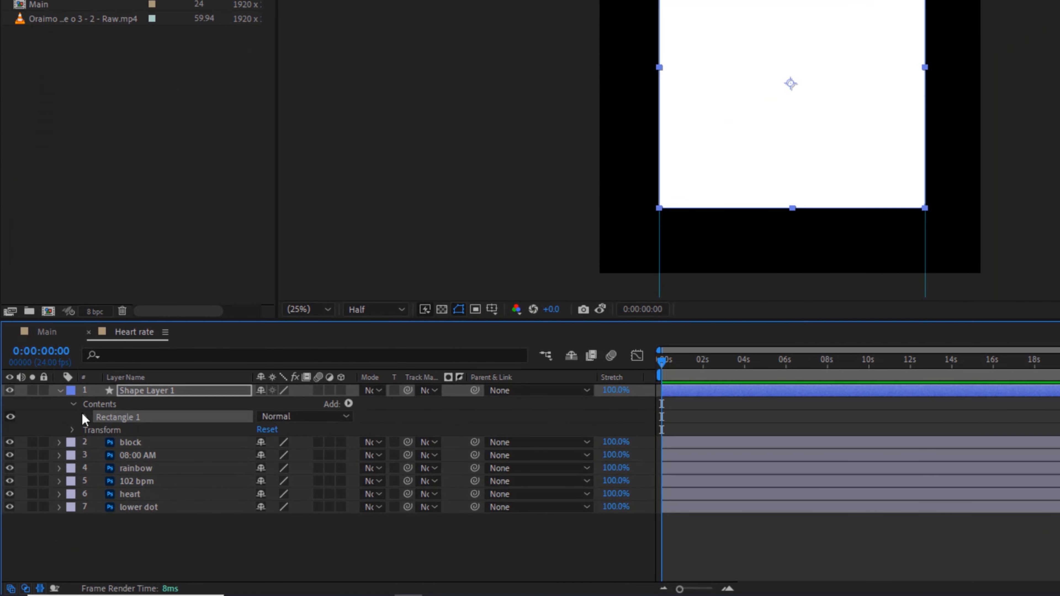
- Set the rectangle path's roundness to 200 and move Shape Layer 1 below all other layers
{"action": "left_click", "coordinate": [85, 417]}
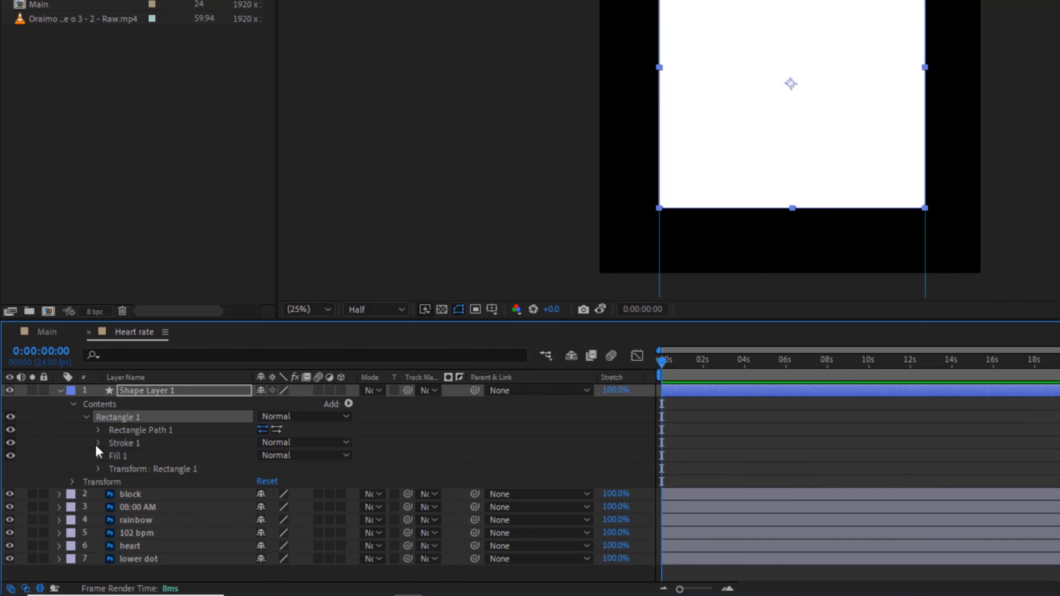
{"action": "left_click", "coordinate": [98, 431]}
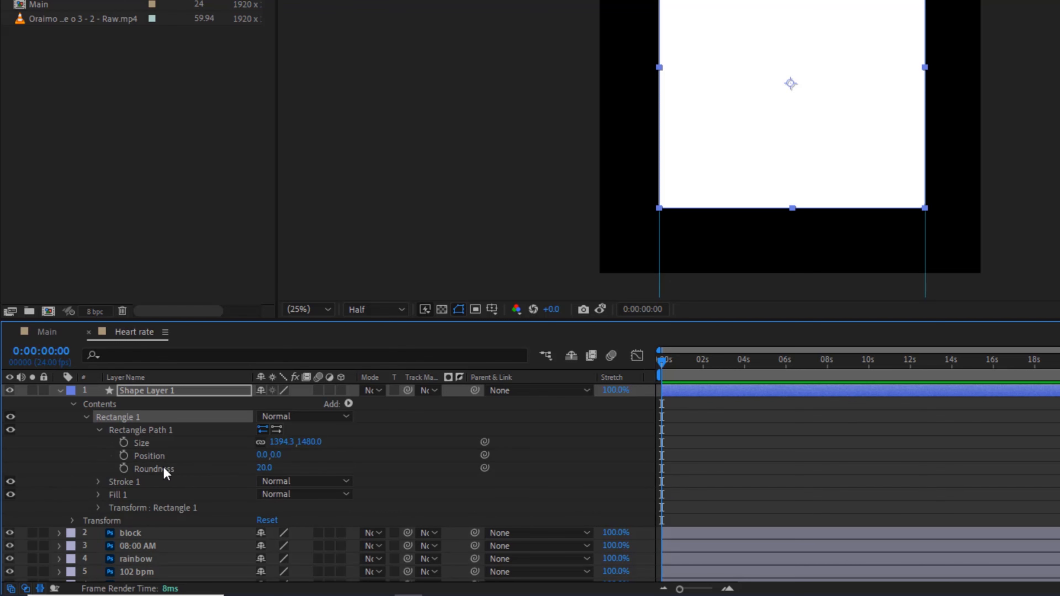
{"action": "left_click_drag", "start_coordinate": [264, 468], "coordinate": [285, 468]}
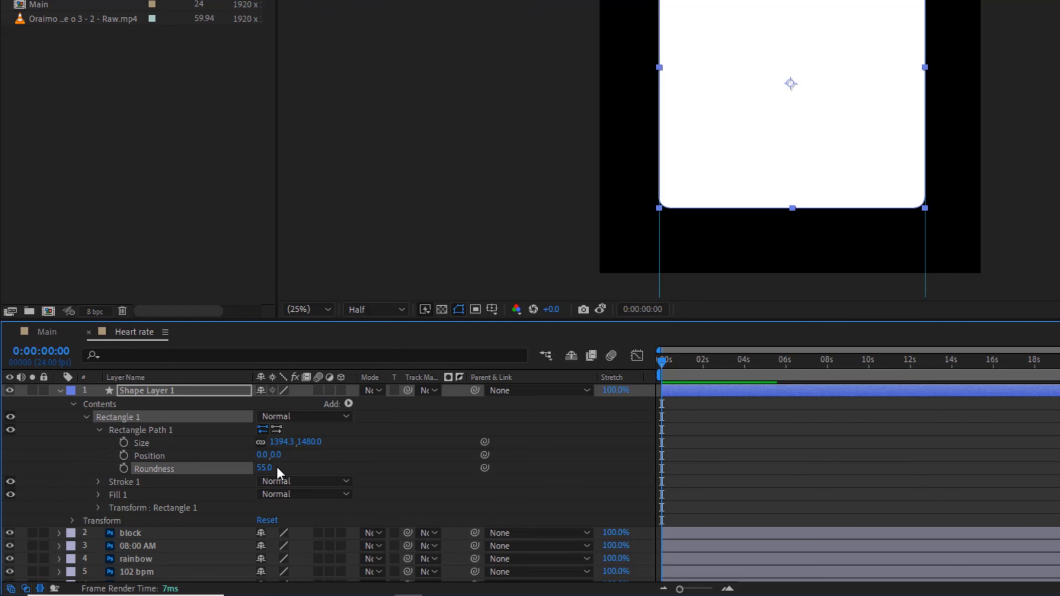
{"action": "left_click", "coordinate": [262, 468]}
{"action": "type", "text": "200"}
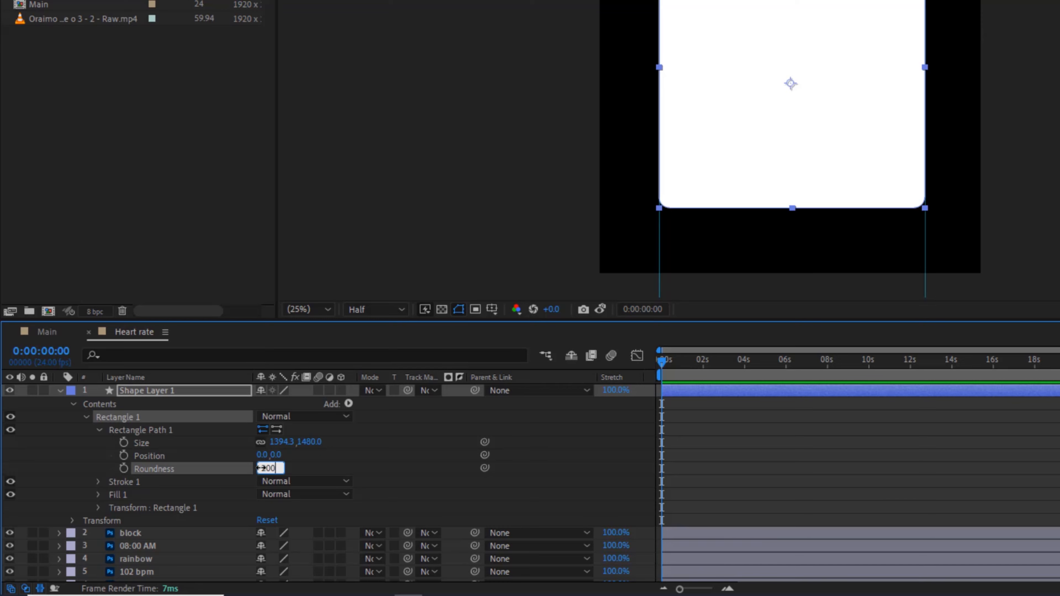
{"action": "key", "text": "Return"}
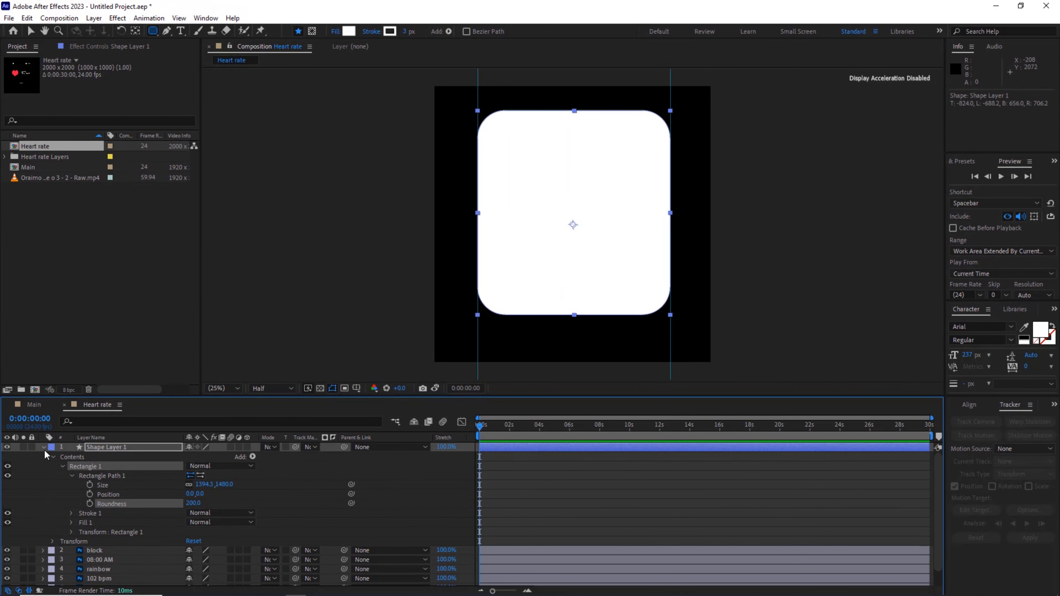
{"action": "left_click", "coordinate": [43, 445]}
{"action": "left_click_drag", "start_coordinate": [103, 451], "coordinate": [99, 509]}
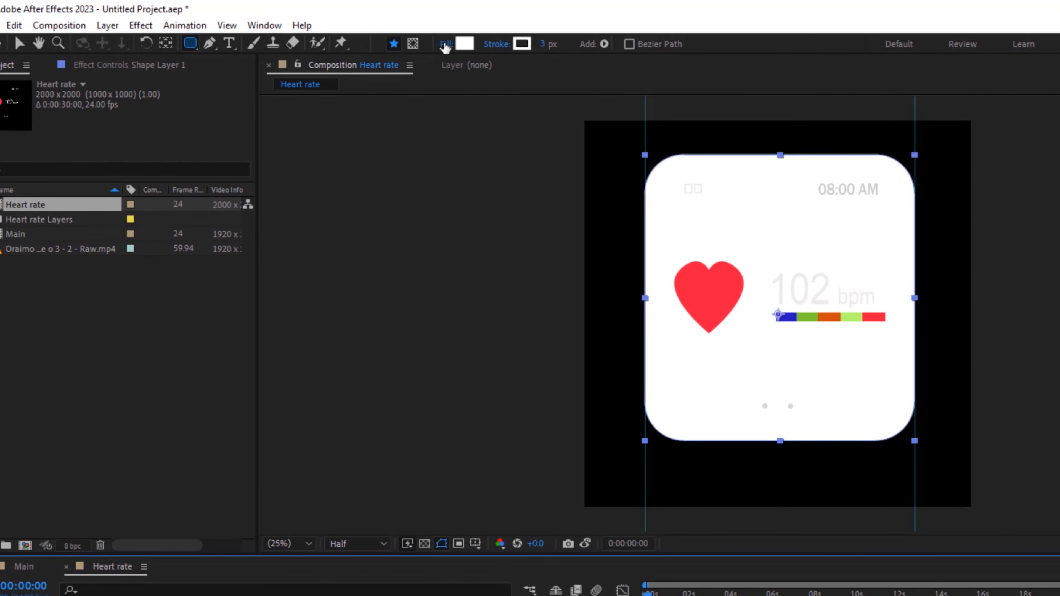
- Set the rounded rectangle's fill opacity to 22%, deselect it and return to the Selection tool
{"action": "left_click", "coordinate": [445, 45]}
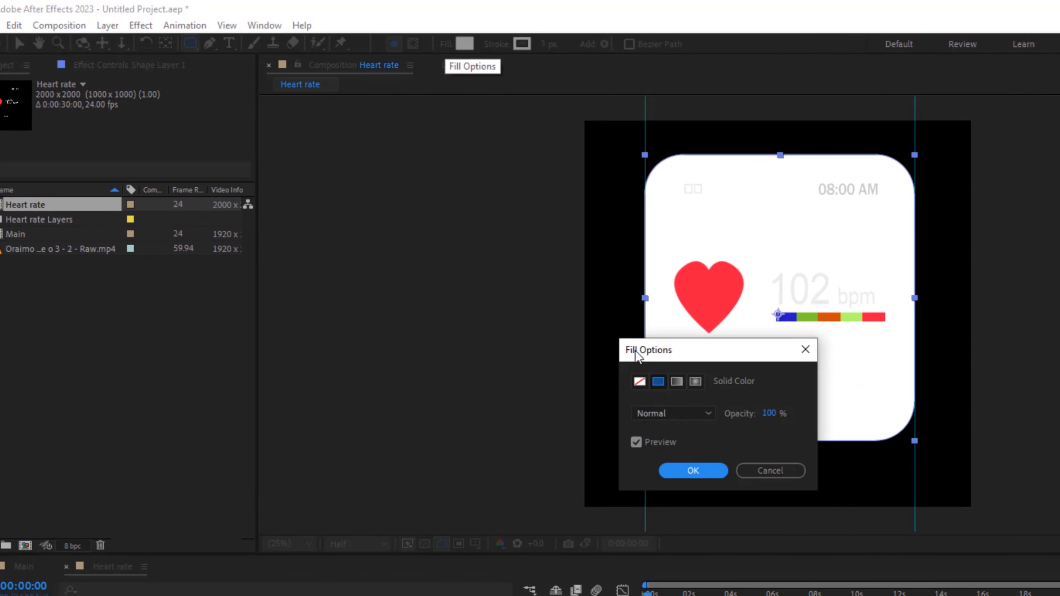
{"action": "mouse_move", "coordinate": [771, 413]}
{"action": "left_mouse_down"}
{"action": "mouse_move", "coordinate": [739, 426]}
{"action": "mouse_move", "coordinate": [755, 420]}
{"action": "left_mouse_up"}
{"action": "left_click", "coordinate": [765, 415]}
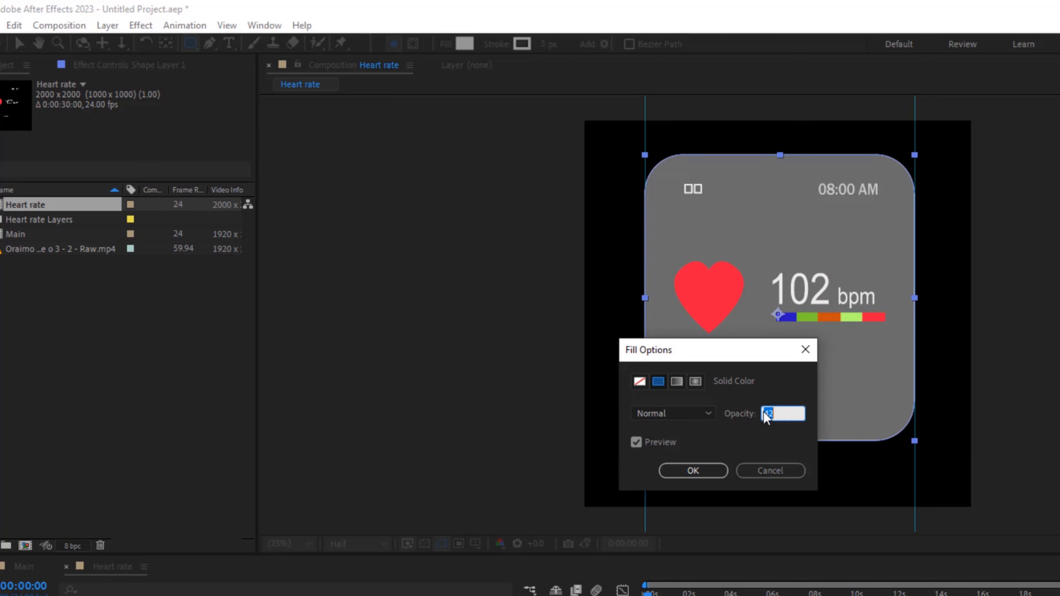
{"action": "type", "text": "22"}
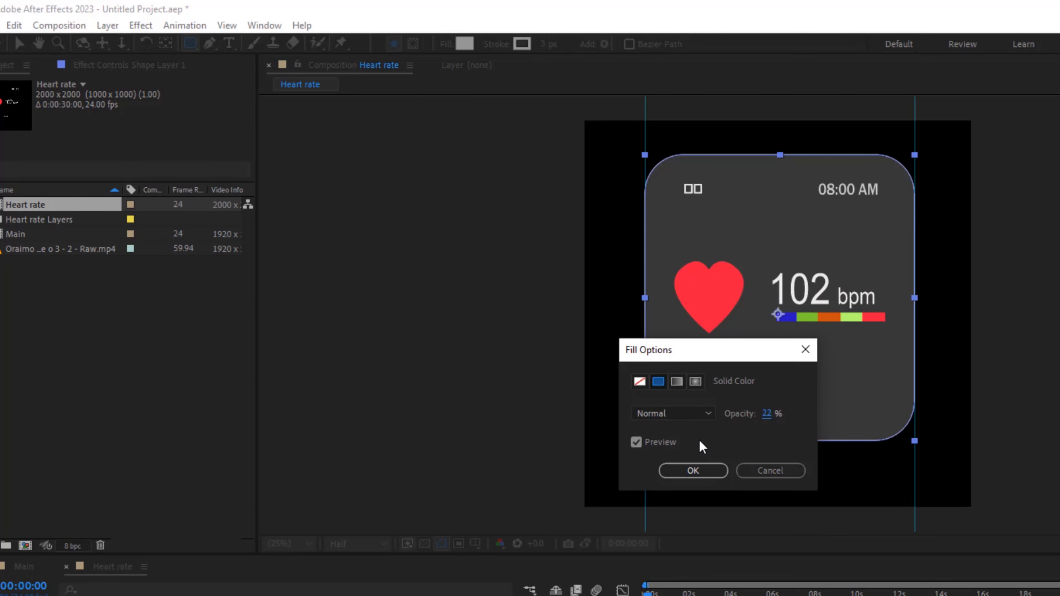
{"action": "left_click", "coordinate": [702, 476]}
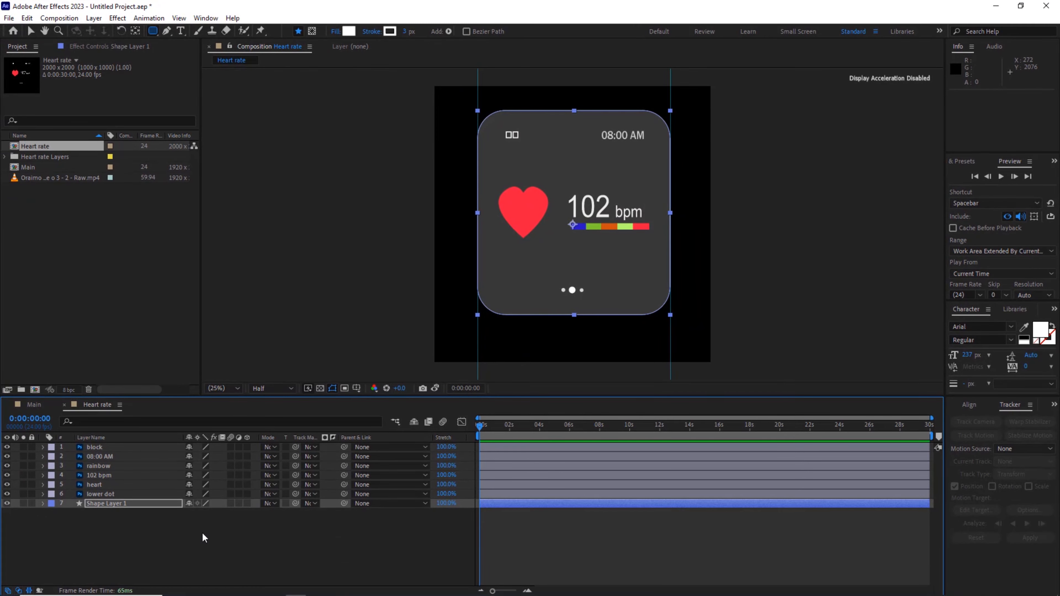
{"action": "left_click", "coordinate": [197, 542]}
{"action": "left_click", "coordinate": [30, 30]}
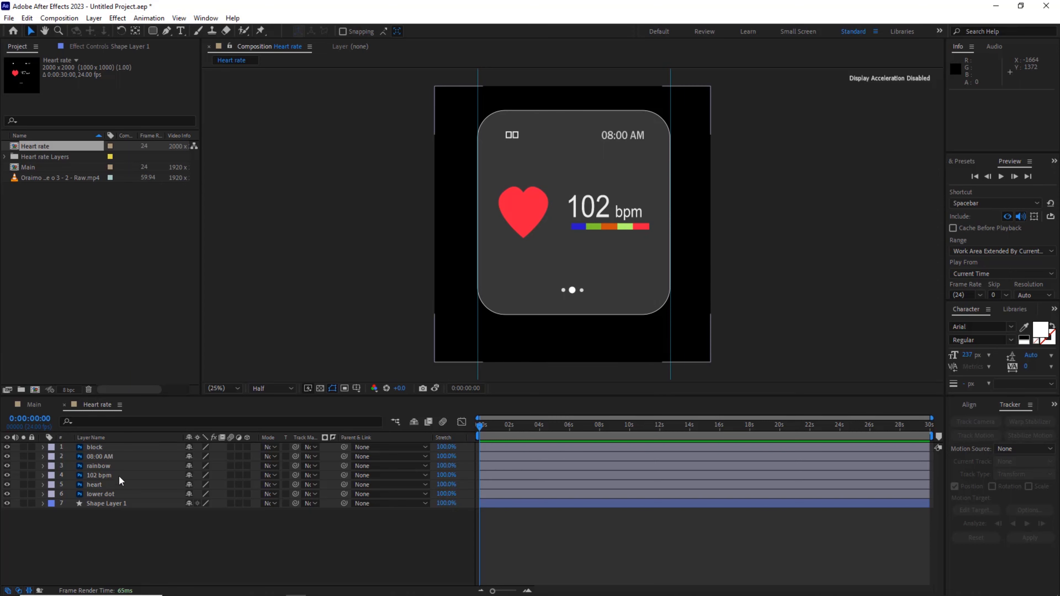
- Auto-trace the heart layer on the current frame using the Alpha channel, applying the result to a new layer
{"action": "left_click", "coordinate": [91, 485]}
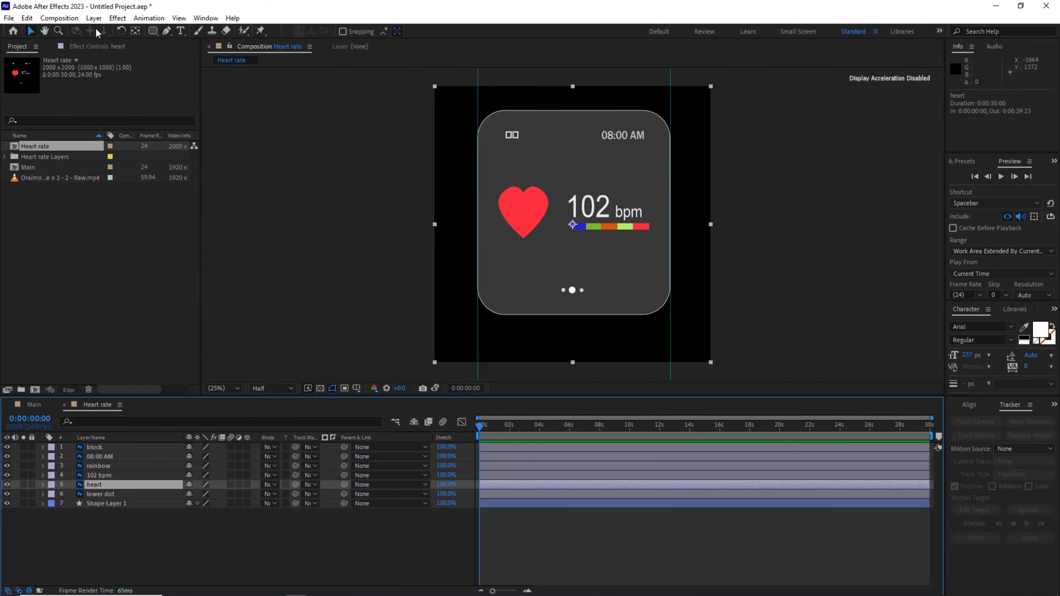
{"action": "left_click", "coordinate": [94, 16]}
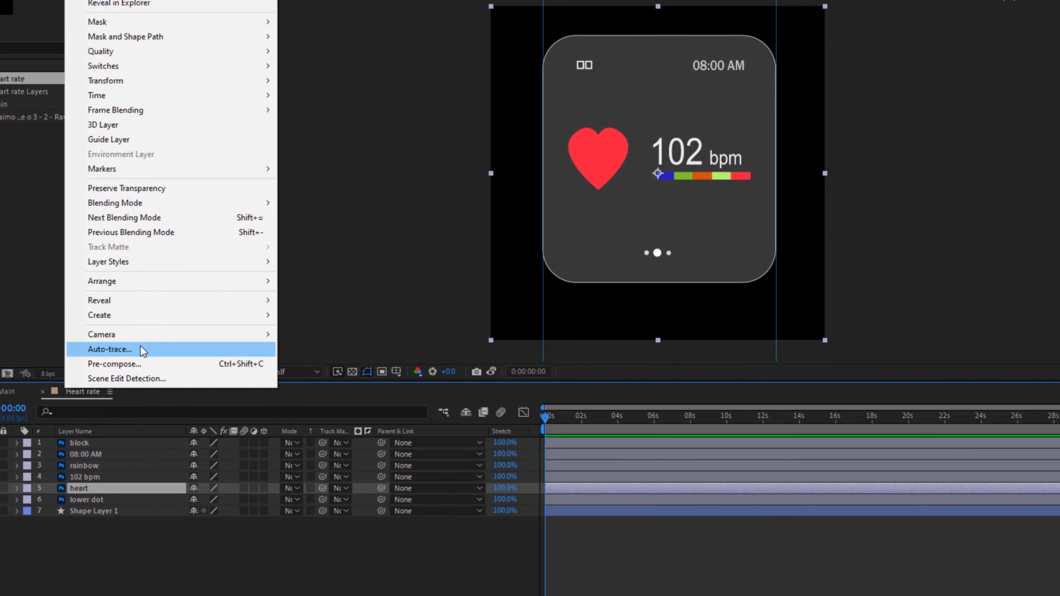
{"action": "left_click", "coordinate": [141, 348]}
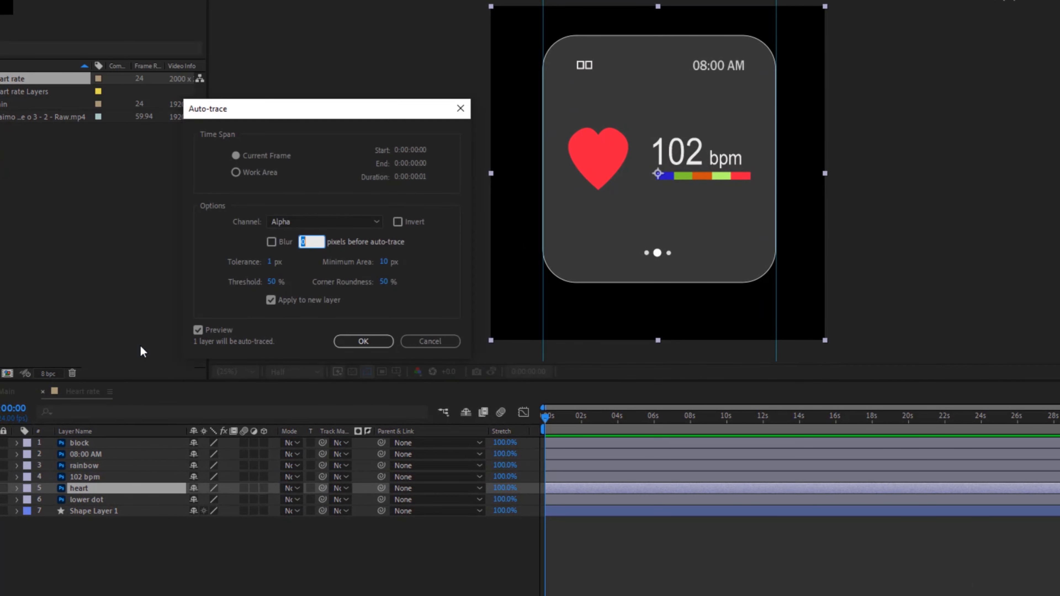
{"action": "left_click", "coordinate": [292, 222]}
{"action": "key", "text": "Escape"}
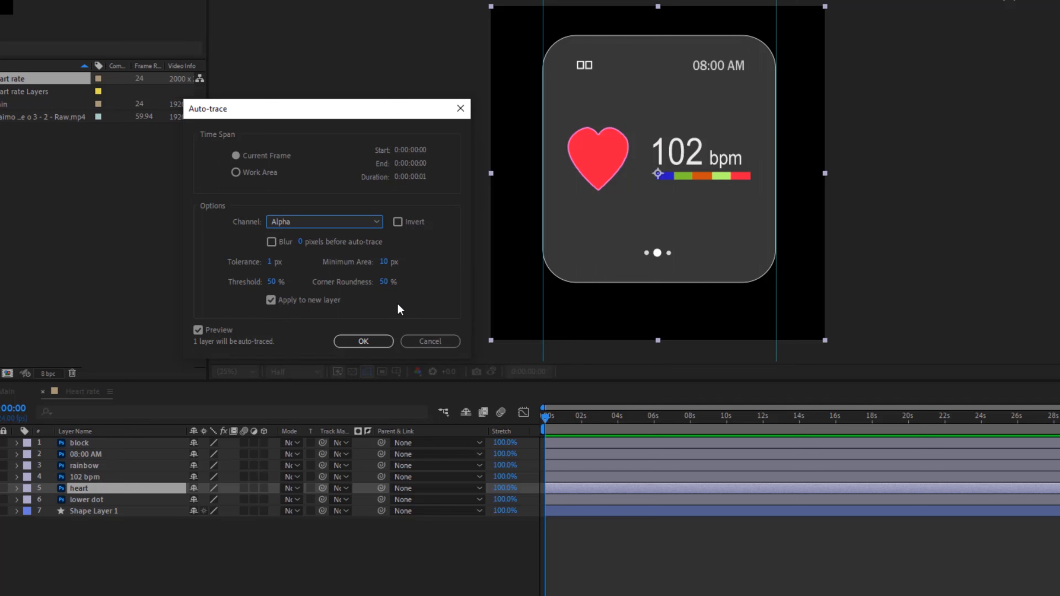
{"action": "left_click", "coordinate": [271, 301]}
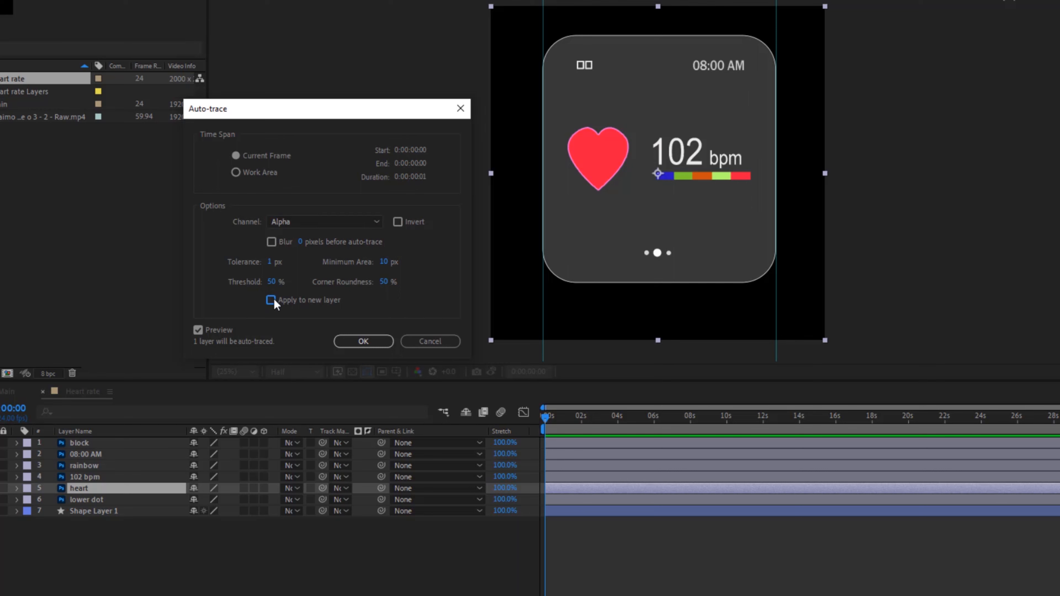
{"action": "left_click", "coordinate": [354, 345]}
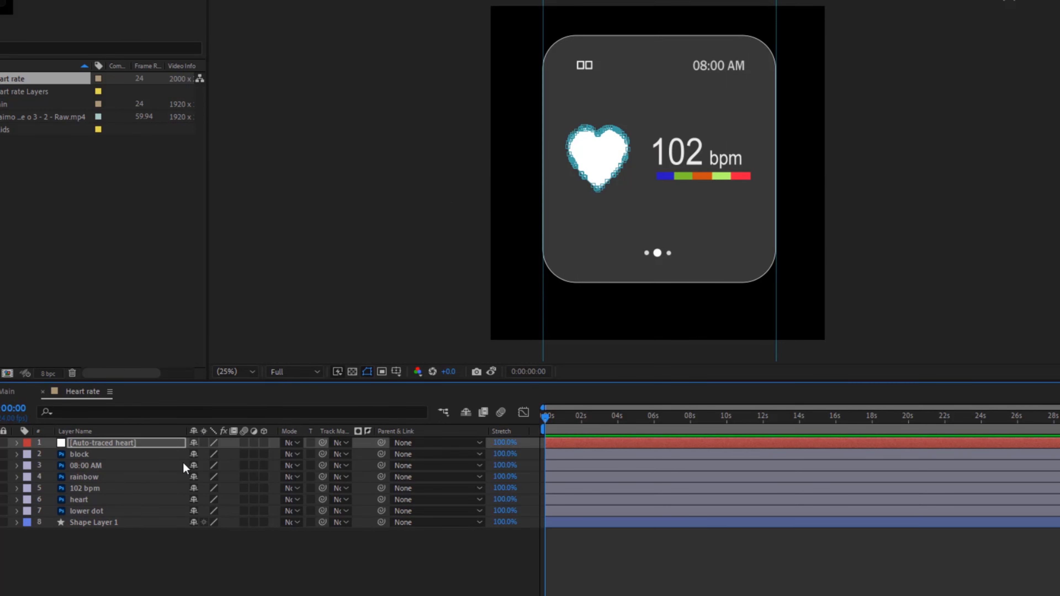
- Move the auto-traced layer directly above the original heart layer and delete the original
{"action": "left_click_drag", "start_coordinate": [96, 449], "coordinate": [89, 494]}
{"action": "left_click", "coordinate": [76, 500]}
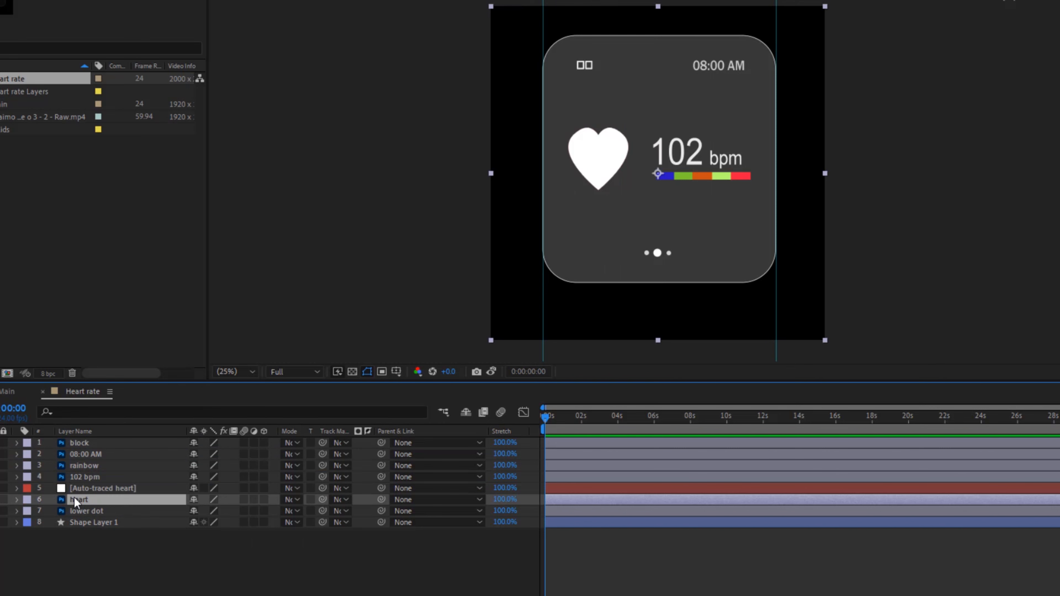
{"action": "key", "text": "Delete"}
- Rename the auto-traced layer to "heart"
{"action": "left_click", "coordinate": [92, 487]}
{"action": "right_click", "coordinate": [92, 489]}
{"action": "left_click", "coordinate": [121, 448]}
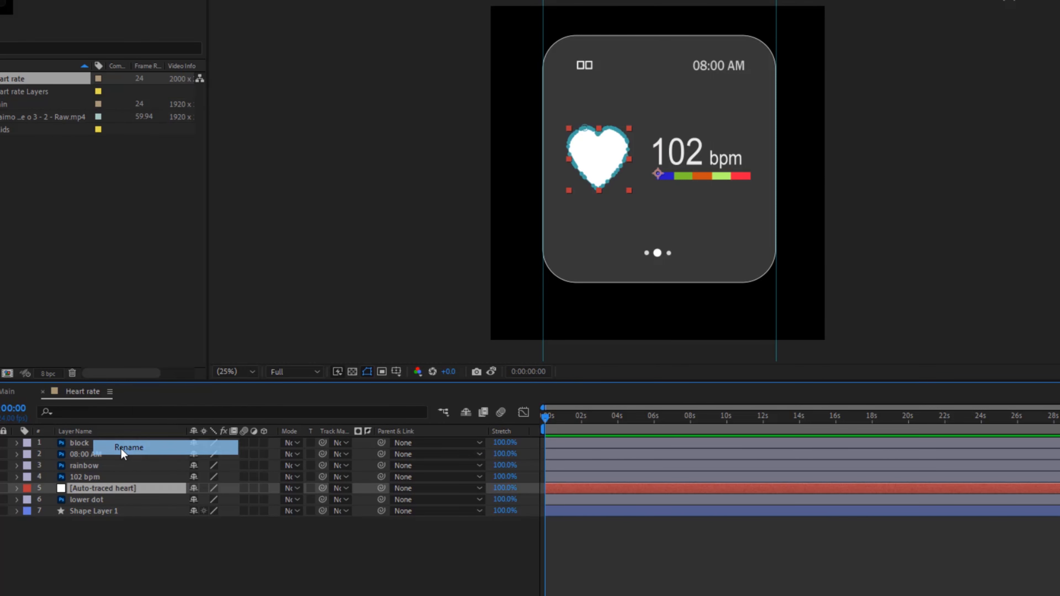
{"action": "type", "text": "heart"}
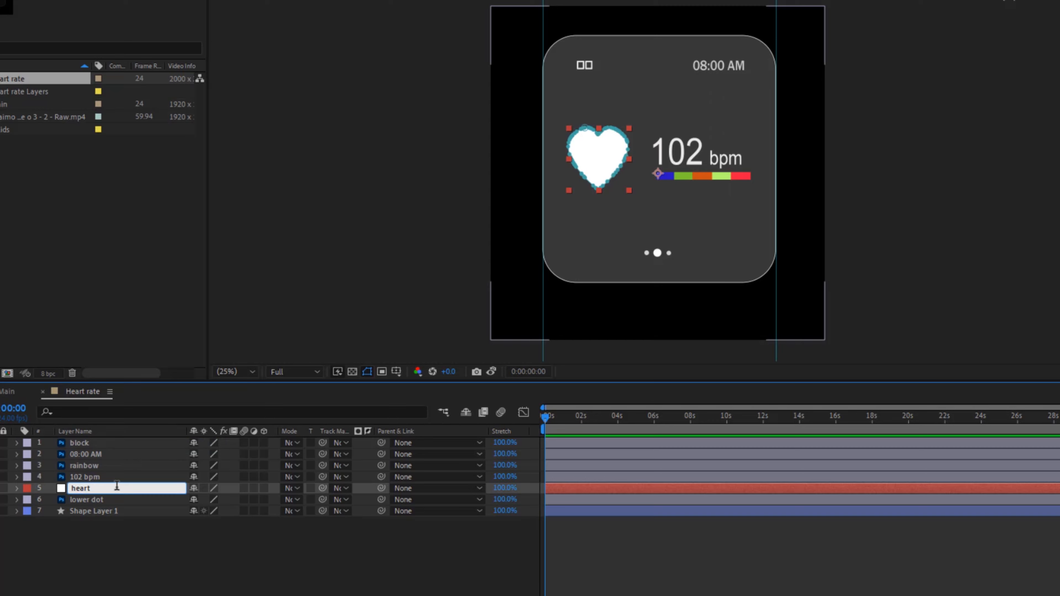
- Apply the Fill effect to the heart layer
{"action": "left_click", "coordinate": [111, 568]}
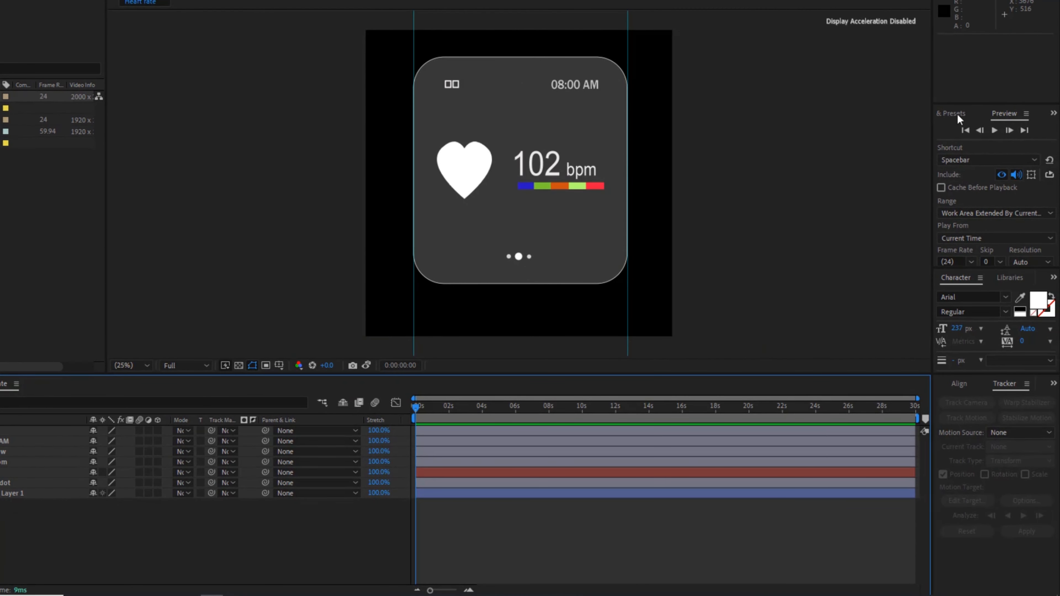
{"action": "left_click", "coordinate": [956, 114]}
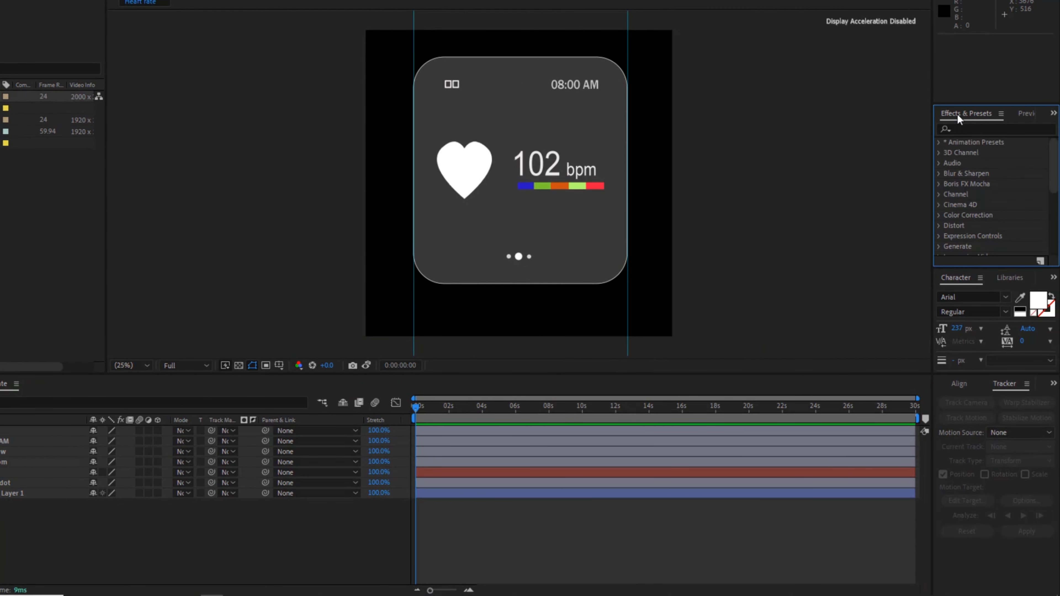
{"action": "left_click", "coordinate": [955, 131]}
{"action": "type", "text": "fi"}
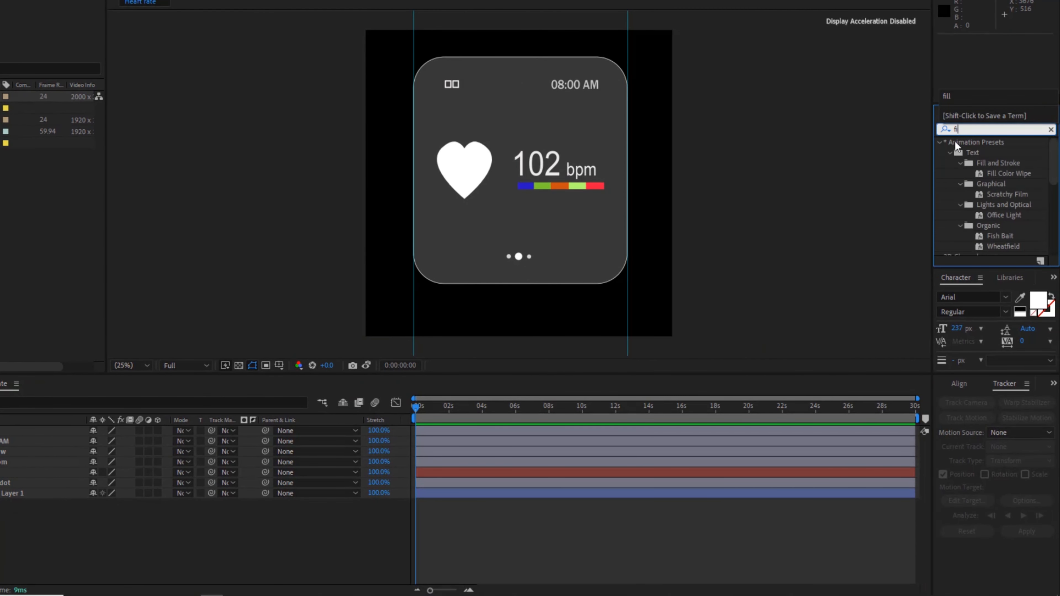
{"action": "type", "text": "ll"}
{"action": "double_click", "coordinate": [982, 204]}
- Change the heart's Fill effect colour to dark red C41111
{"action": "left_click", "coordinate": [11, 42]}
{"action": "left_click", "coordinate": [182, 123]}
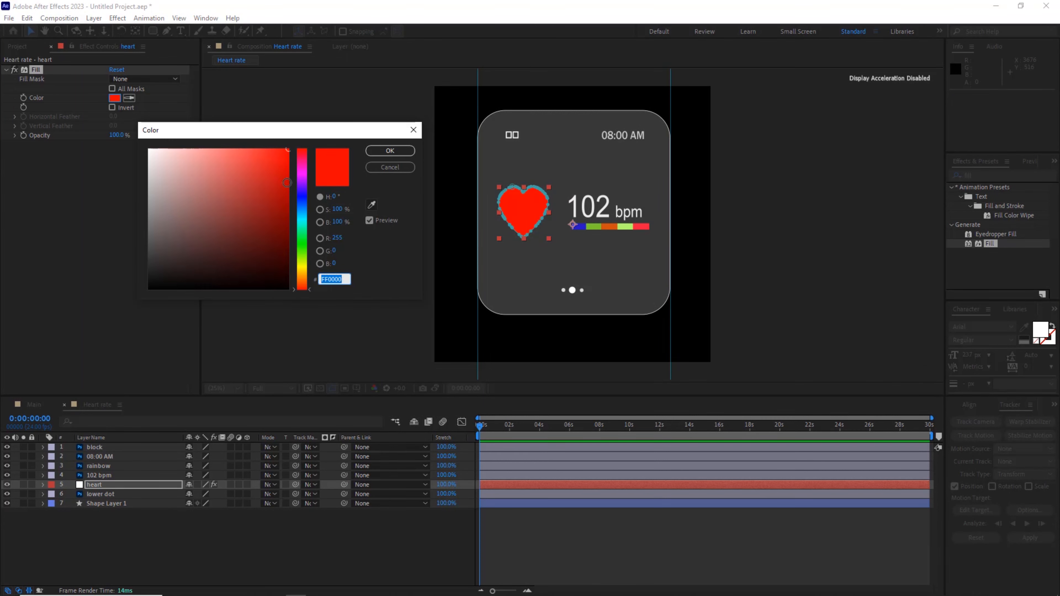
{"action": "left_click_drag", "start_coordinate": [182, 123], "coordinate": [189, 128]}
{"action": "left_click_drag", "start_coordinate": [275, 175], "coordinate": [276, 180]}
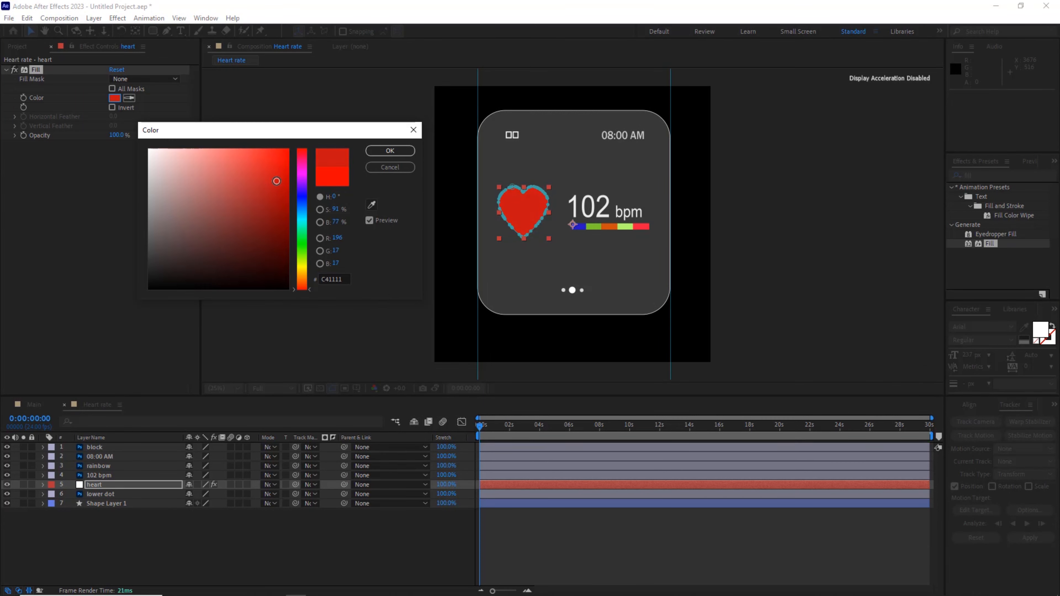
{"action": "left_click", "coordinate": [390, 148]}
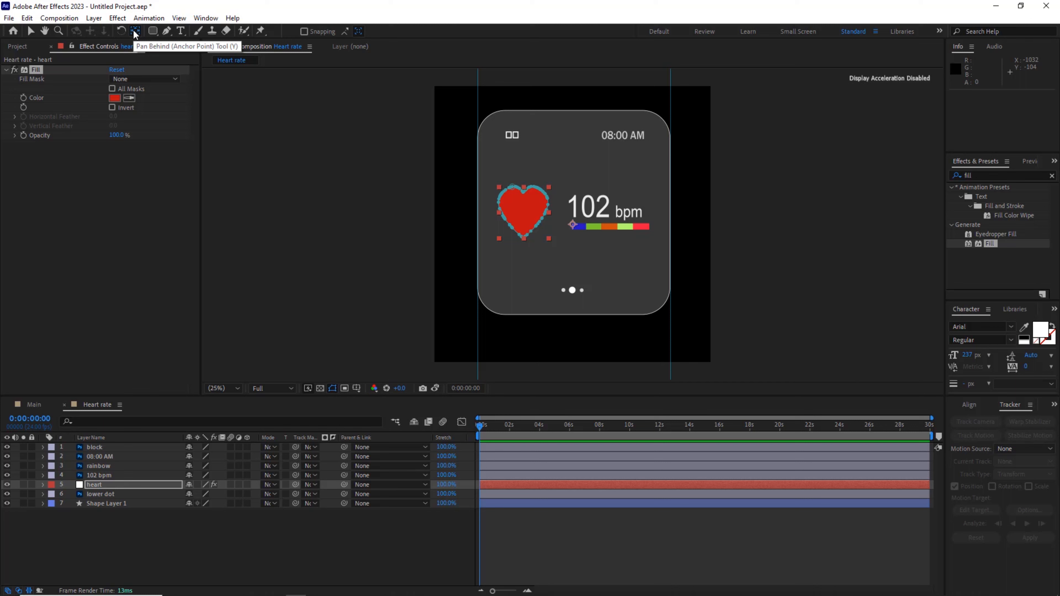
- Centre the heart layer's anchor point on the heart, return to the Selection tool and deselect the layer
{"action": "key", "text": "y"}
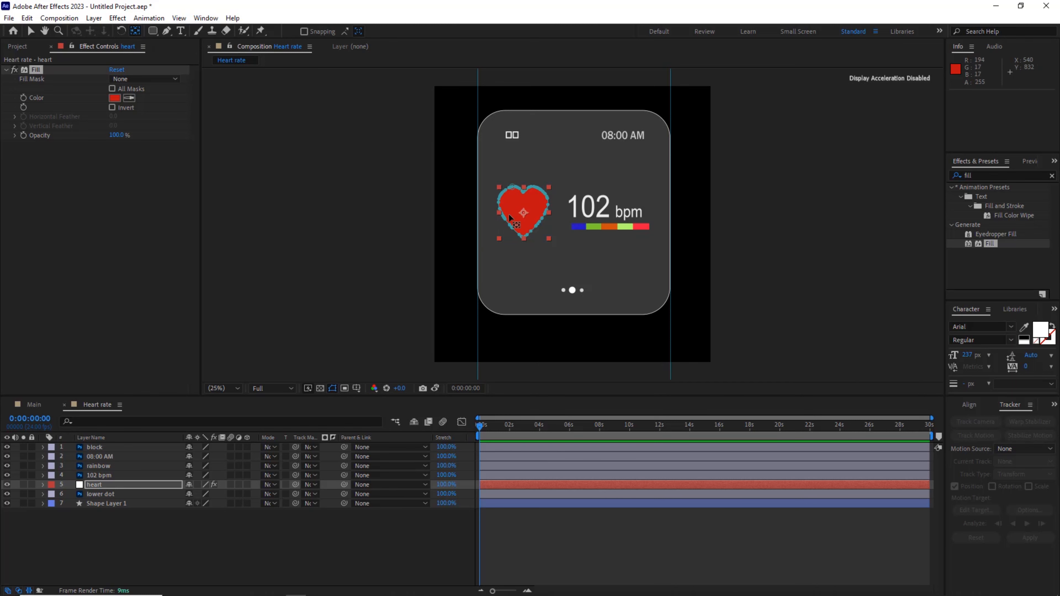
{"action": "left_click", "coordinate": [30, 31]}
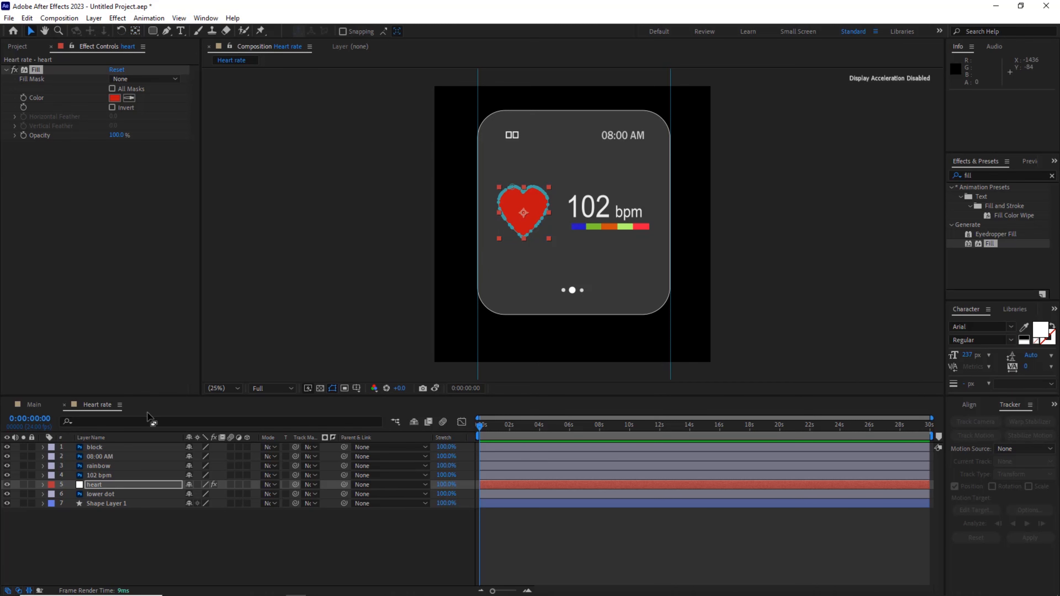
{"action": "left_click", "coordinate": [142, 517]}
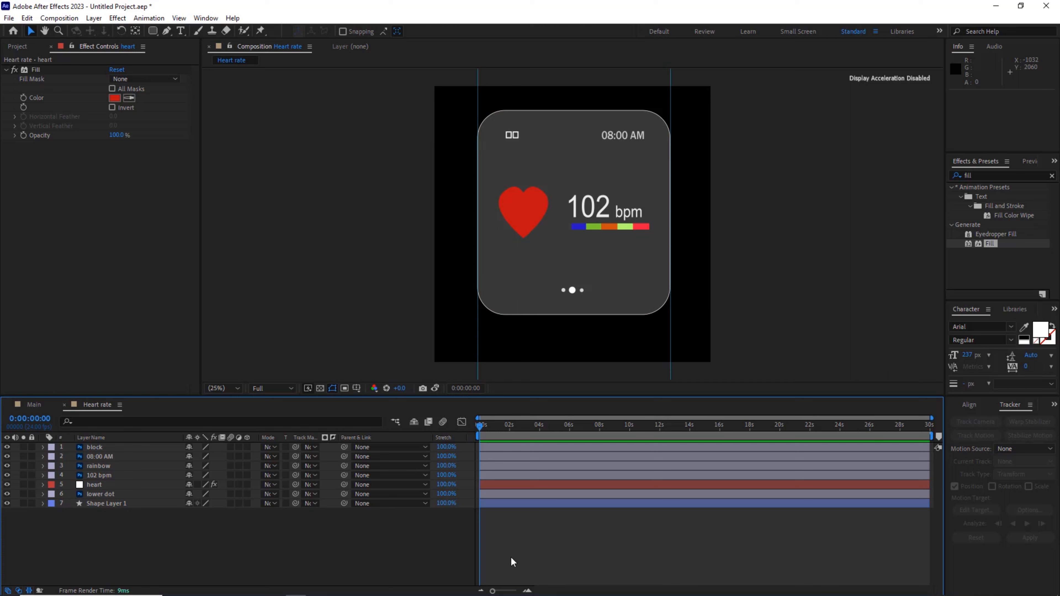
- Set a Scale keyframe of 100% for the heart layer at frame 0
{"action": "left_click_drag", "start_coordinate": [493, 591], "coordinate": [517, 593]}
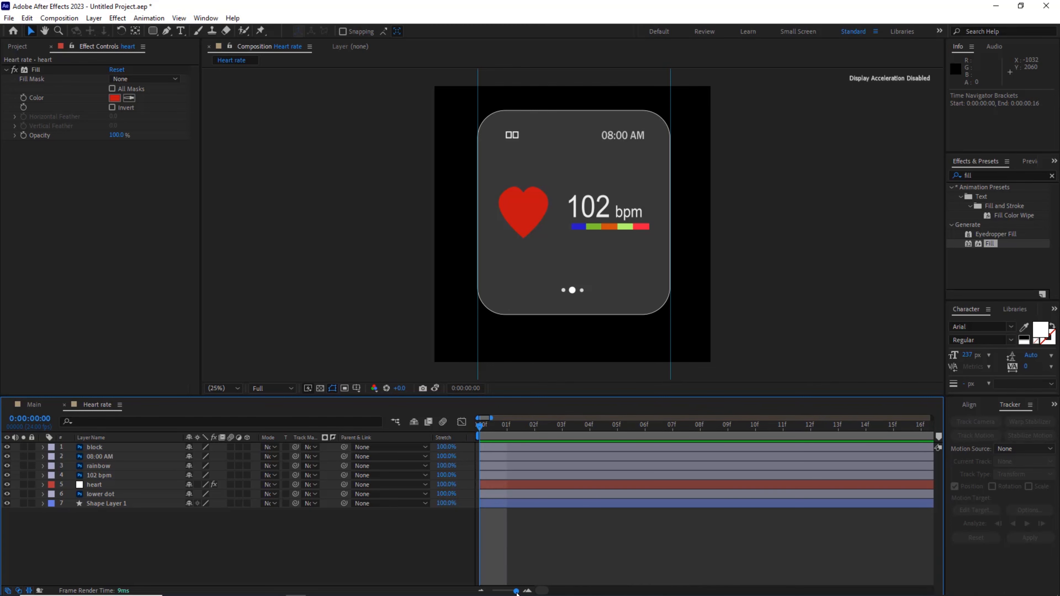
{"action": "left_click", "coordinate": [95, 485]}
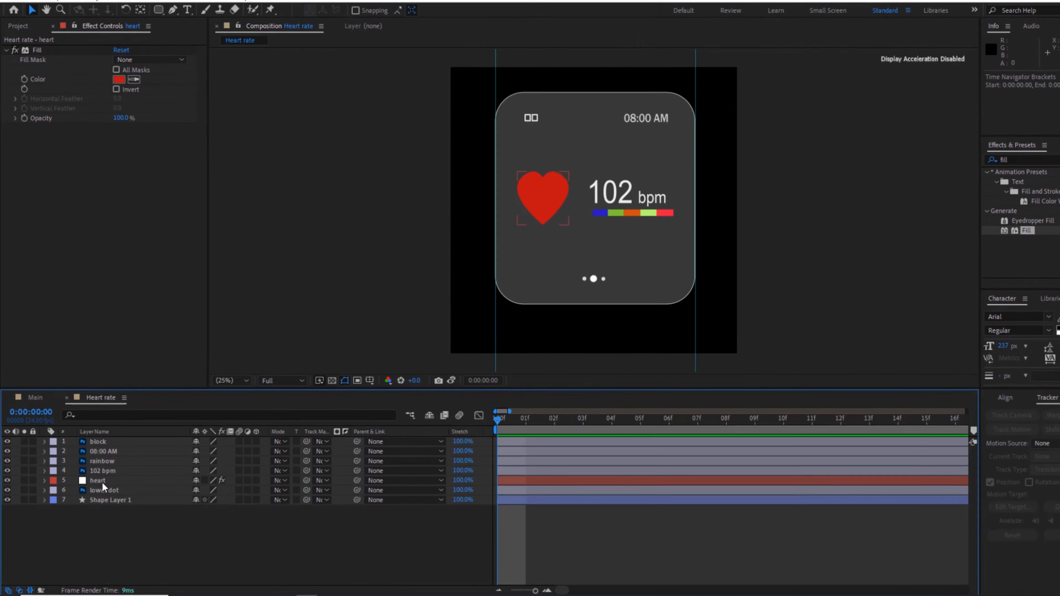
{"action": "key", "text": "s"}
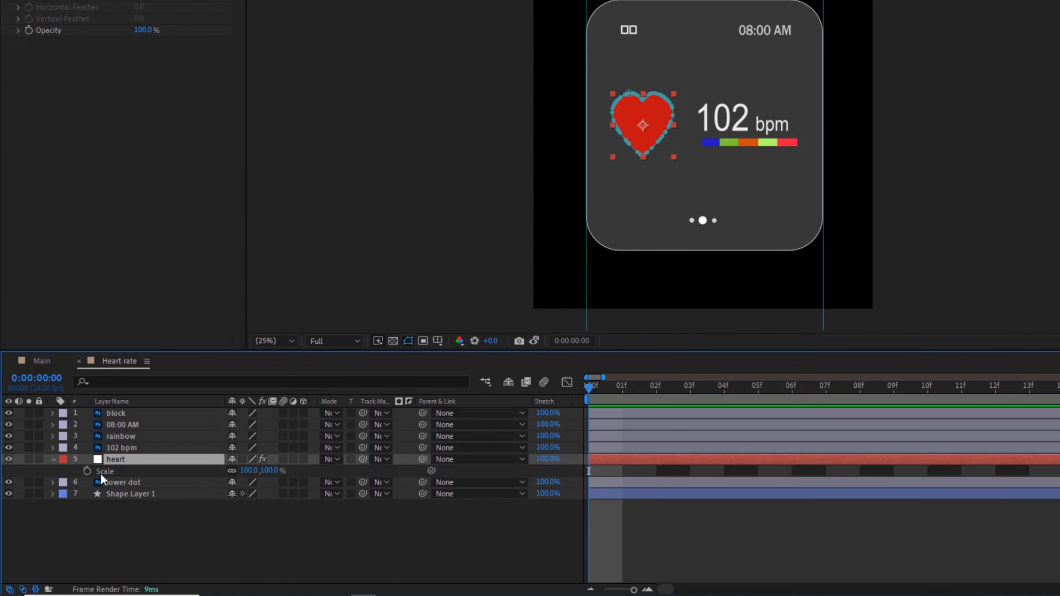
{"action": "left_click", "coordinate": [87, 471]}
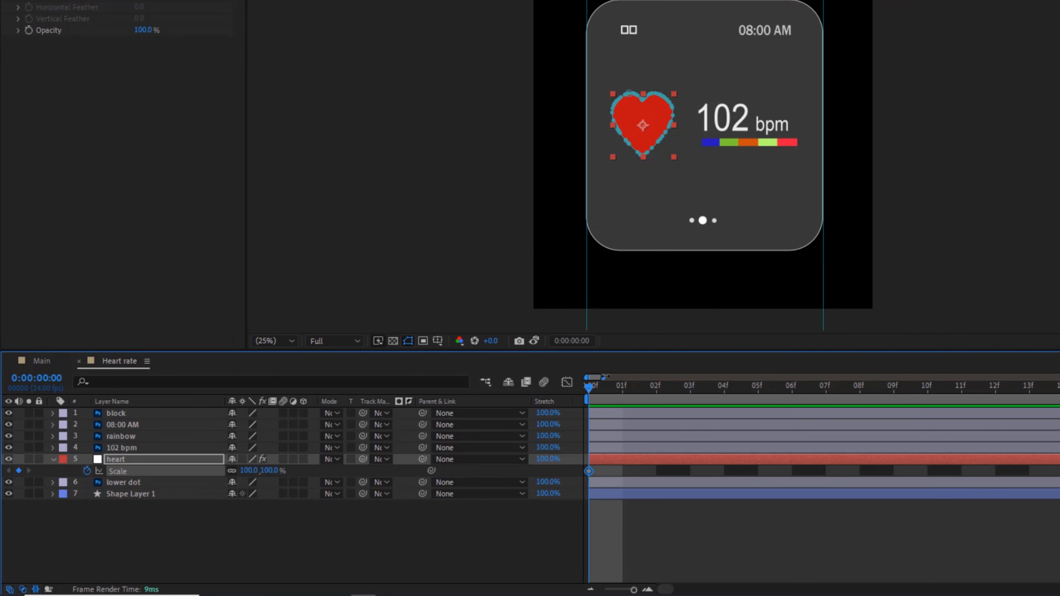
- Scale the heart to 110% at frame 5 and hide the mask outlines in the viewer
{"action": "left_click", "coordinate": [758, 394]}
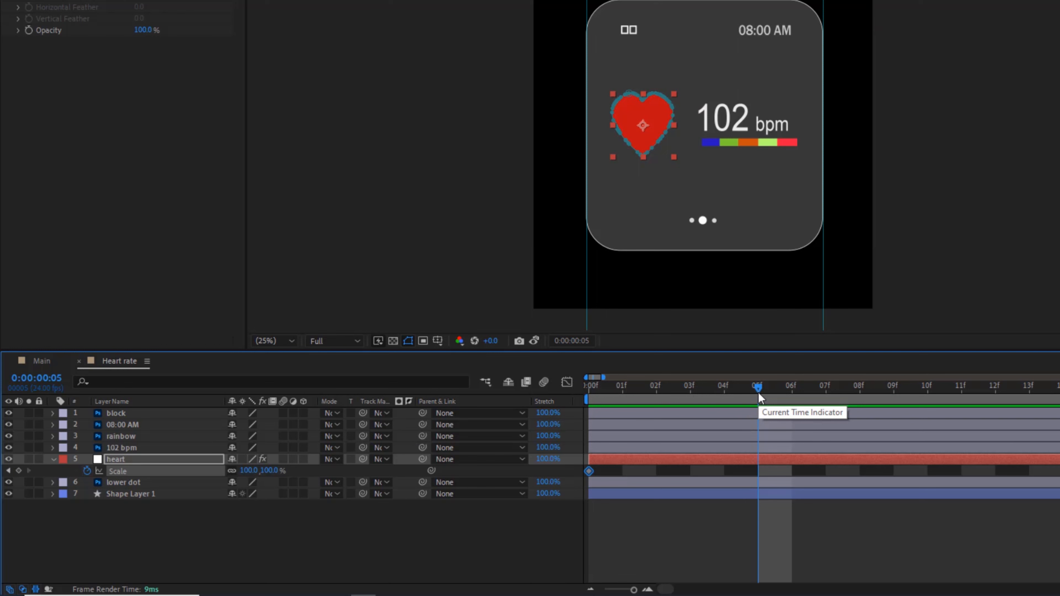
{"action": "left_click", "coordinate": [247, 470]}
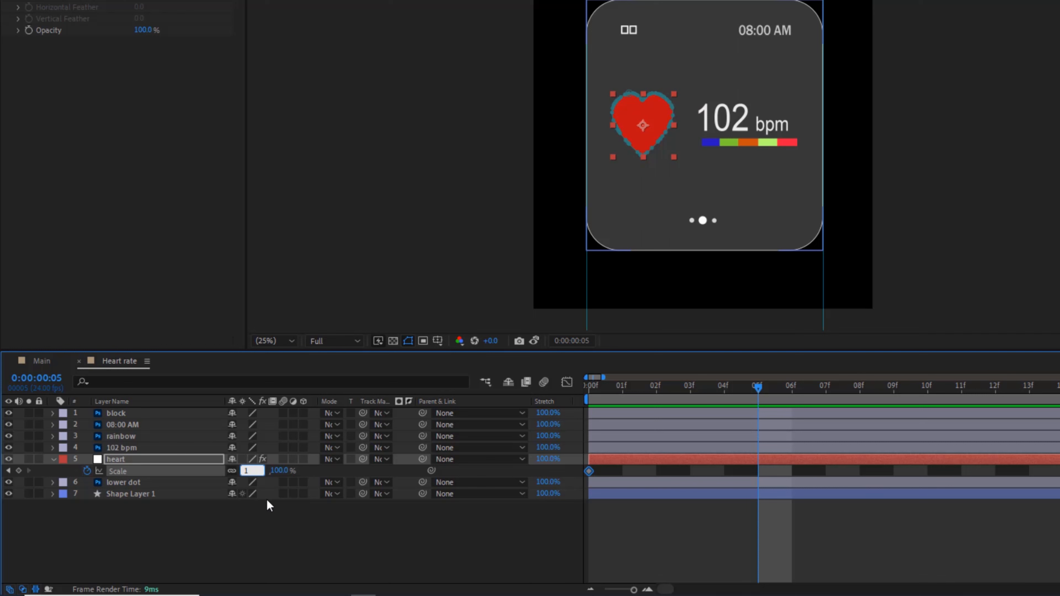
{"action": "key", "text": "Return"}
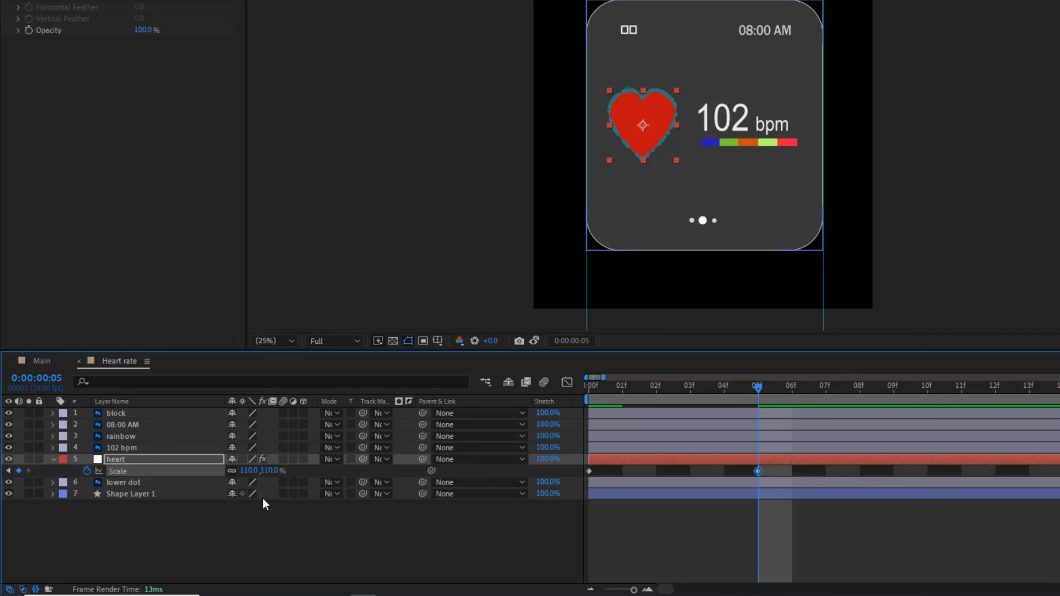
{"action": "left_click", "coordinate": [408, 341]}
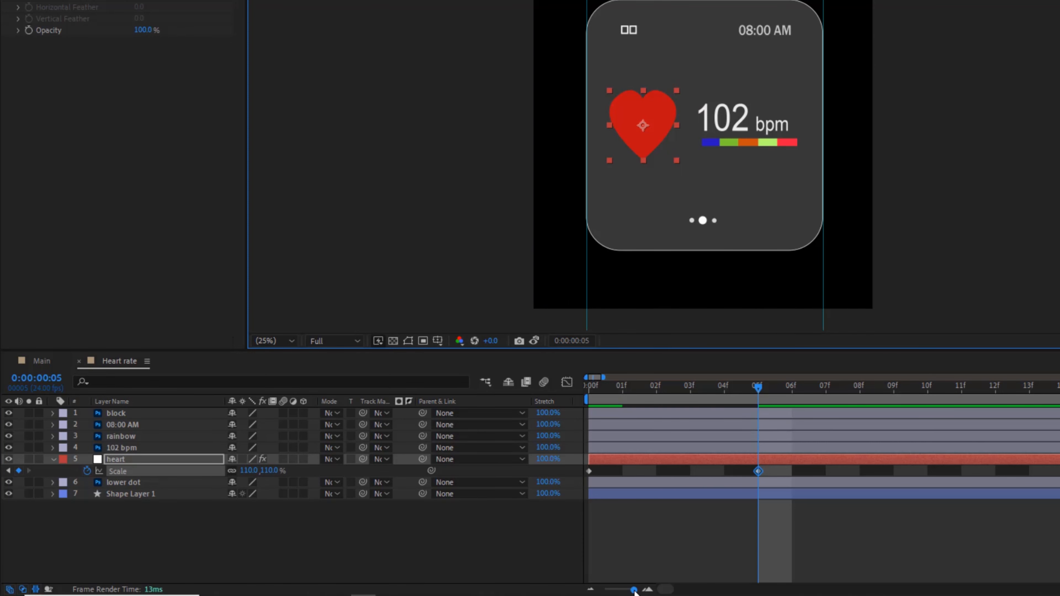
- Copy the heart's 100% Scale keyframe from frame 0 and paste it at frame 10
{"action": "left_click_drag", "start_coordinate": [634, 589], "coordinate": [625, 590]}
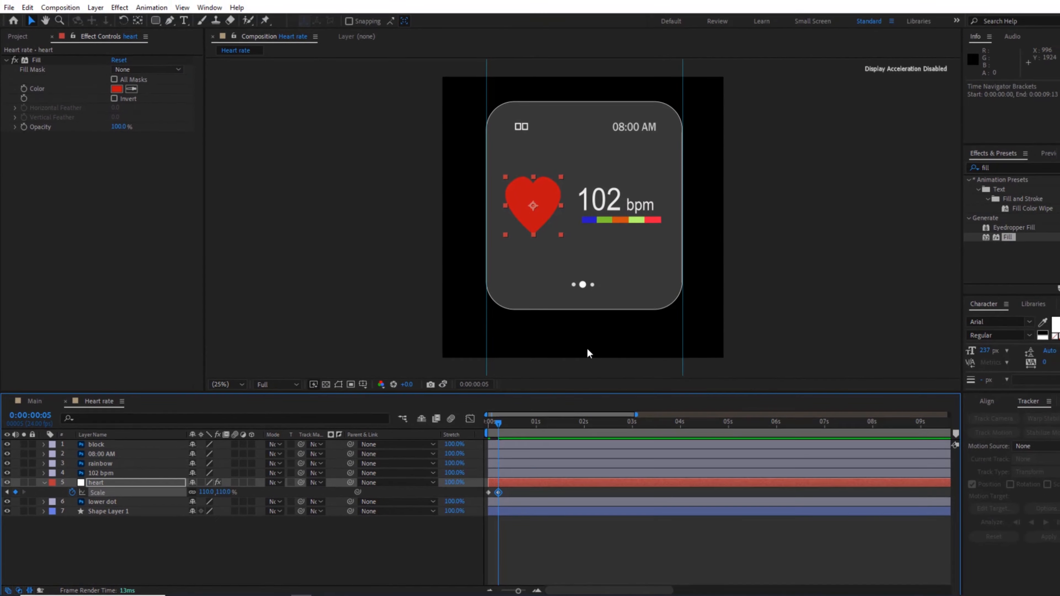
{"action": "left_click", "coordinate": [1031, 162]}
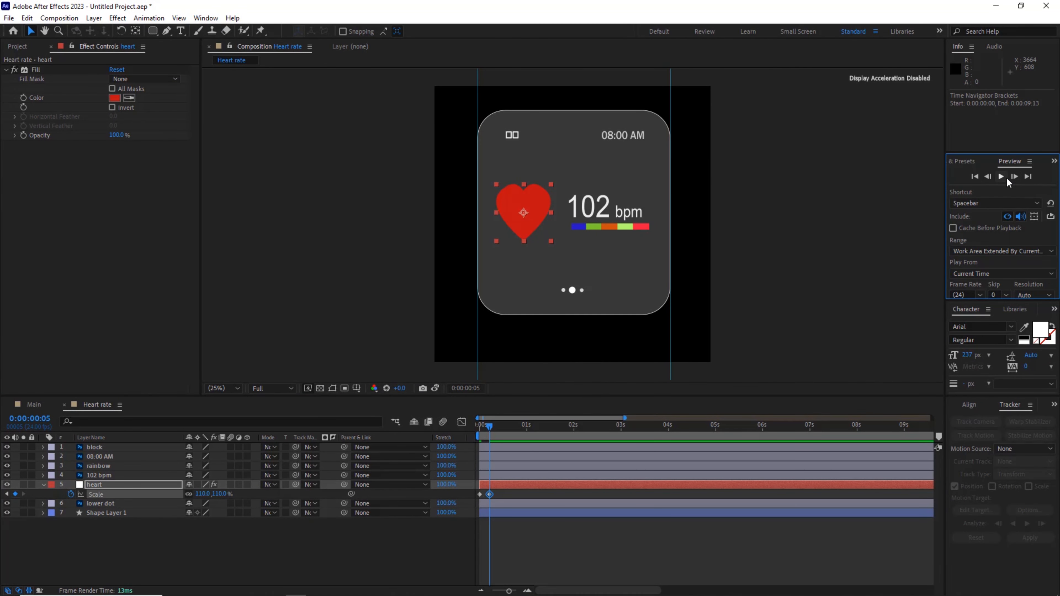
{"action": "left_click", "coordinate": [1014, 177]}
{"action": "left_click", "coordinate": [1014, 177]}
{"action": "left_click", "coordinate": [1014, 177]}
{"action": "left_click", "coordinate": [1015, 177]}
{"action": "left_click", "coordinate": [1014, 177]}
{"action": "left_click", "coordinate": [480, 496]}
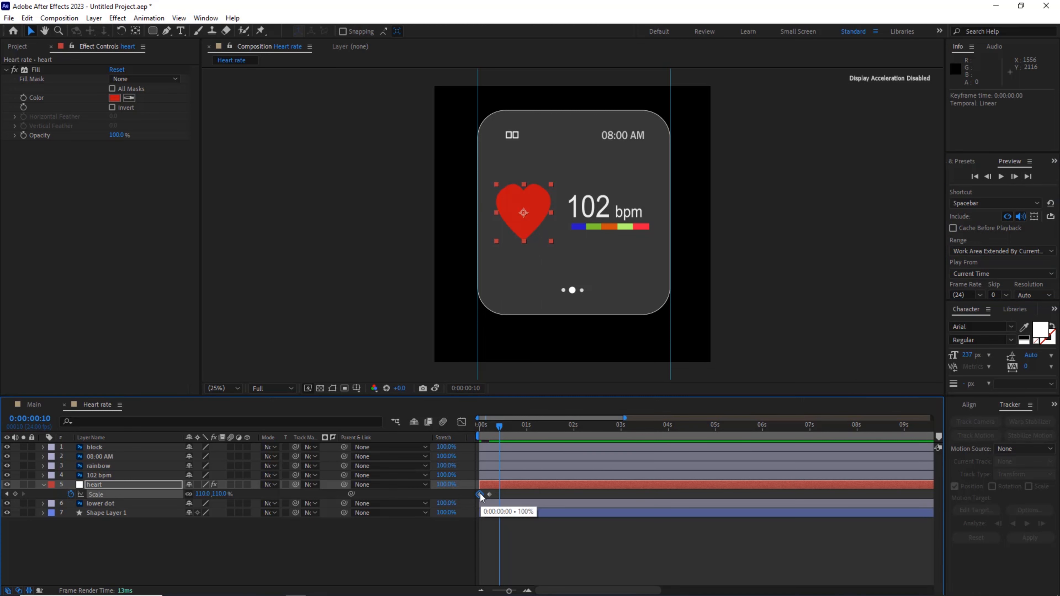
{"action": "key", "text": "ctrl+c"}
{"action": "key", "text": "ctrl+v"}
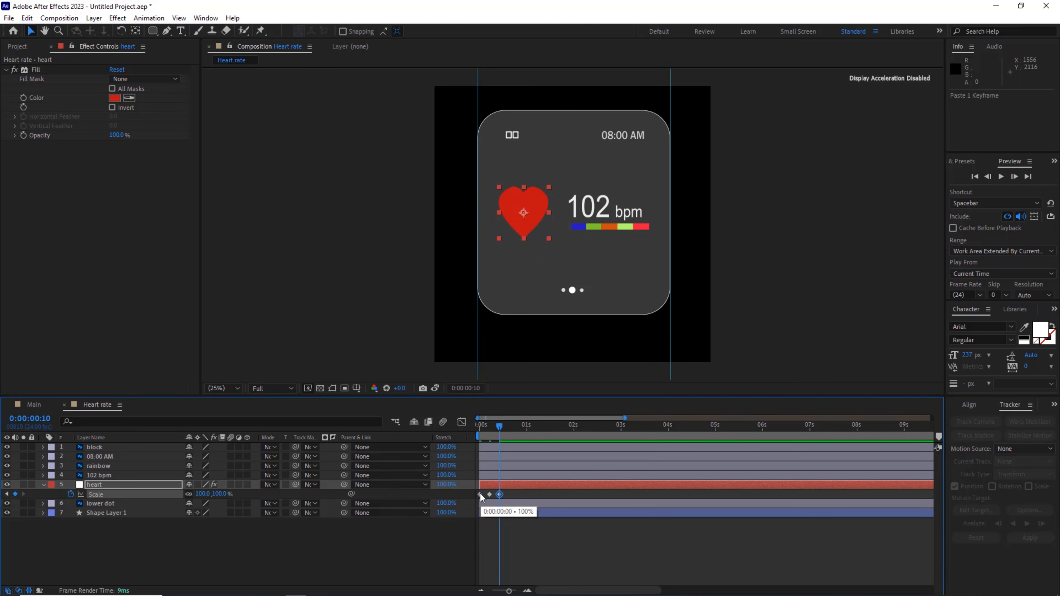
- Copy the heart's 110% Scale keyframe from frame 5 and paste it at frame 15
{"action": "left_click", "coordinate": [1014, 176]}
{"action": "left_click", "coordinate": [1014, 177]}
{"action": "left_click", "coordinate": [1014, 176]}
{"action": "left_click", "coordinate": [1014, 176]}
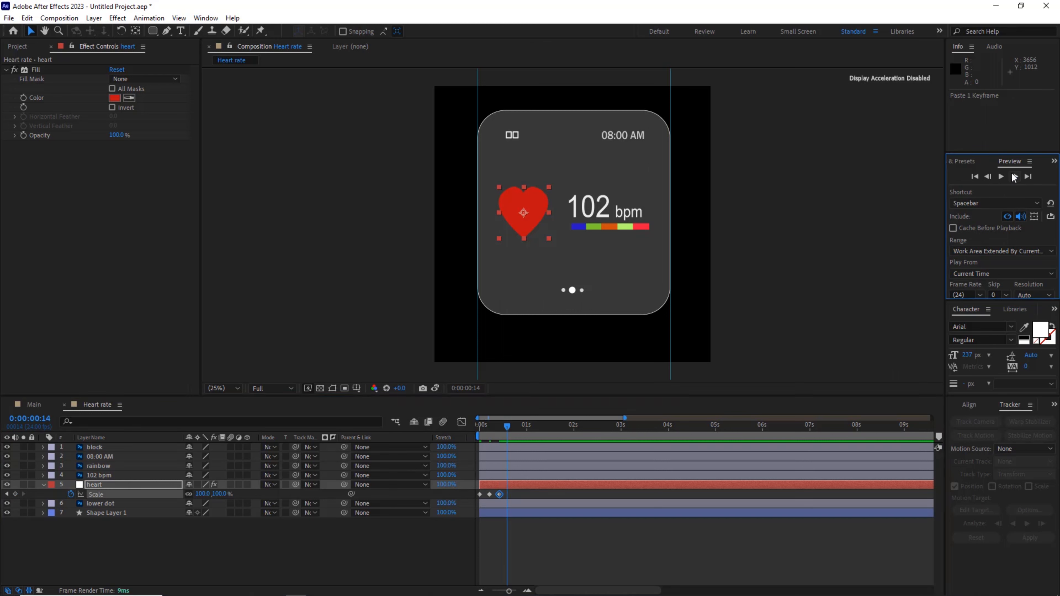
{"action": "left_click", "coordinate": [1014, 176]}
{"action": "left_click", "coordinate": [490, 493]}
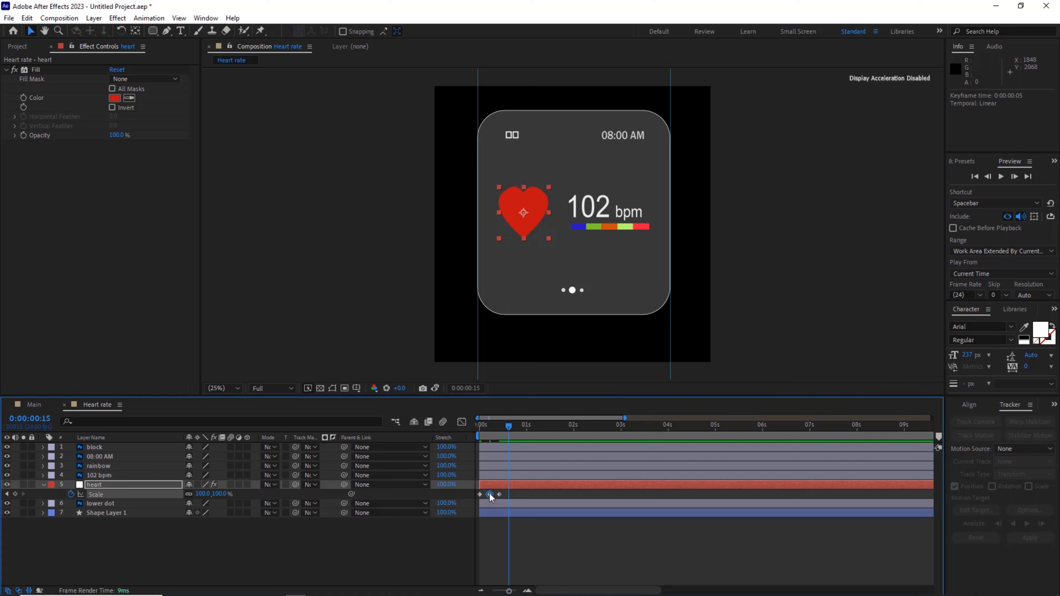
{"action": "key", "text": "ctrl+c"}
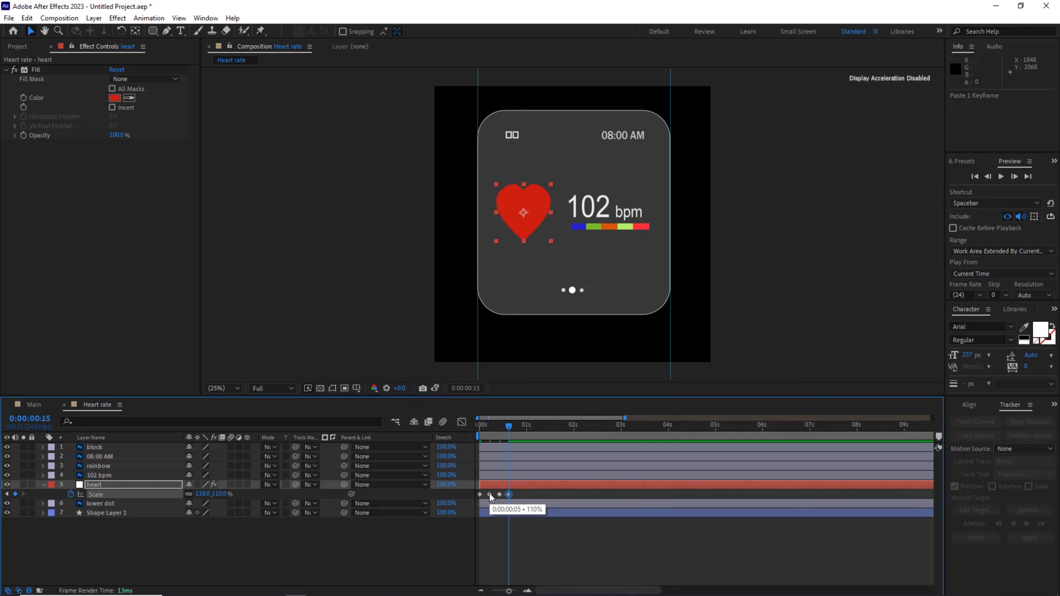
{"action": "key", "text": "ctrl+v"}
- Copy all four of the heart's Scale keyframes and paste them starting at frame 20
{"action": "left_click", "coordinate": [523, 493]}
{"action": "left_click_drag", "start_coordinate": [523, 492], "coordinate": [472, 491]}
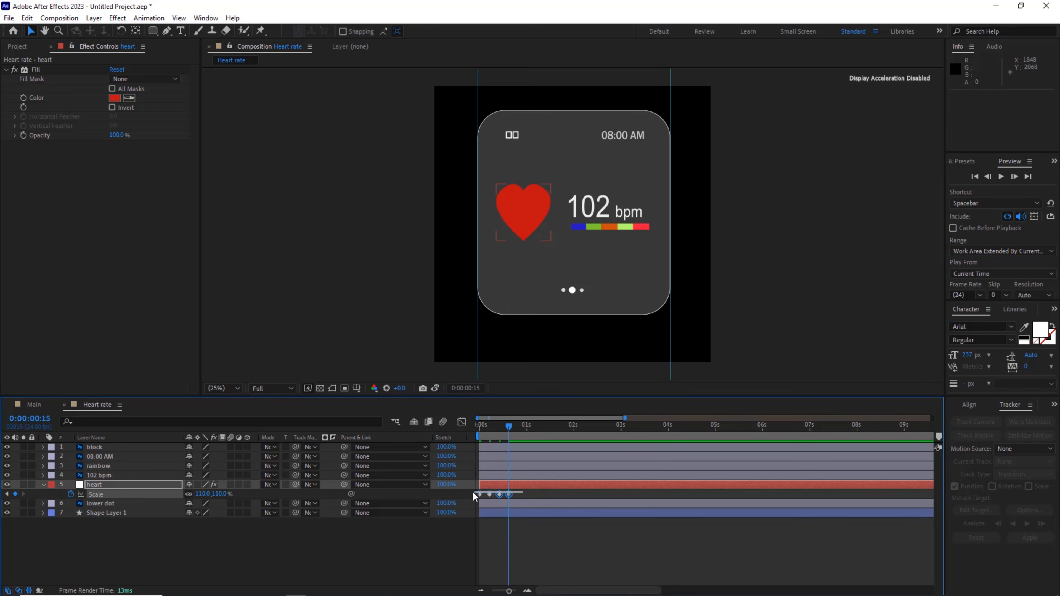
{"action": "key", "text": "ctrl+c"}
{"action": "left_click", "coordinate": [1014, 176]}
{"action": "left_click", "coordinate": [1014, 177]}
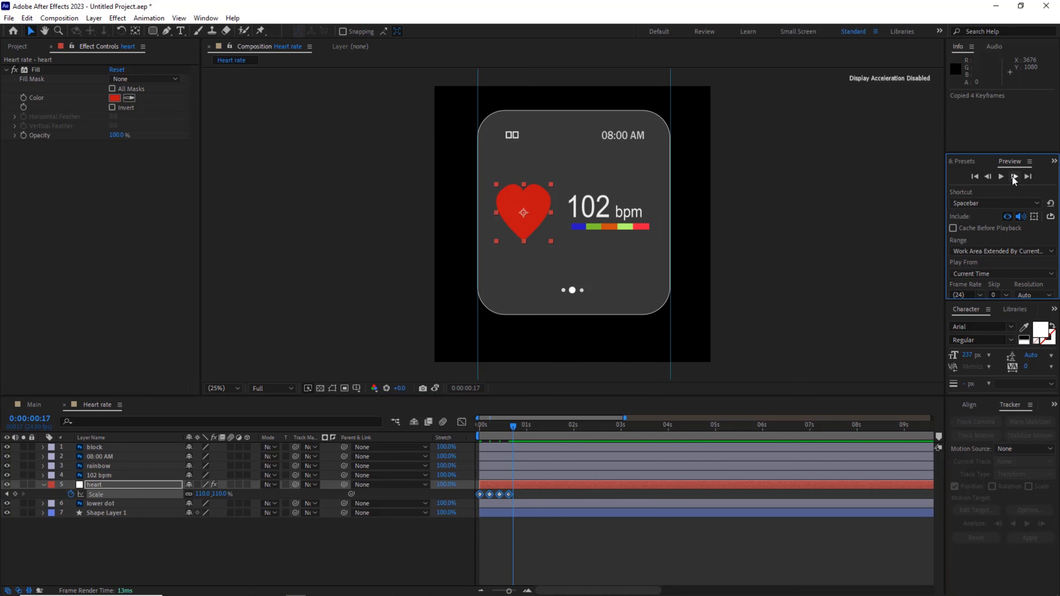
{"action": "left_click", "coordinate": [1014, 177]}
{"action": "left_click", "coordinate": [1015, 177]}
{"action": "left_click", "coordinate": [1014, 176]}
{"action": "key", "text": "ctrl+v"}
- Paste the four copied Scale keyframes again, starting five frames after the last keyframe at 0:00:01:11
{"action": "left_click", "coordinate": [550, 424]}
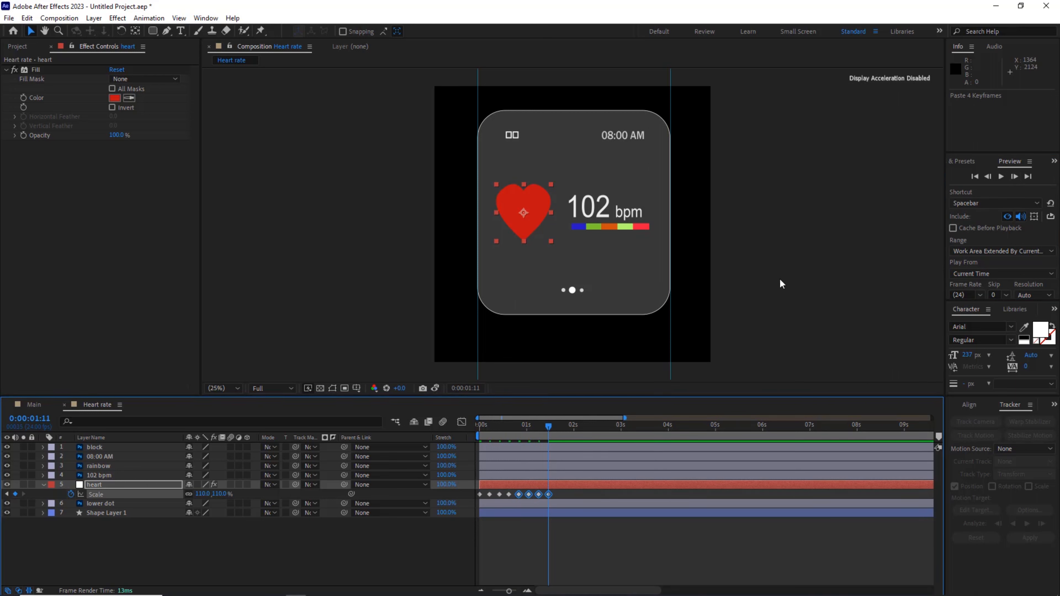
{"action": "left_click", "coordinate": [1019, 176]}
{"action": "left_click", "coordinate": [1019, 176]}
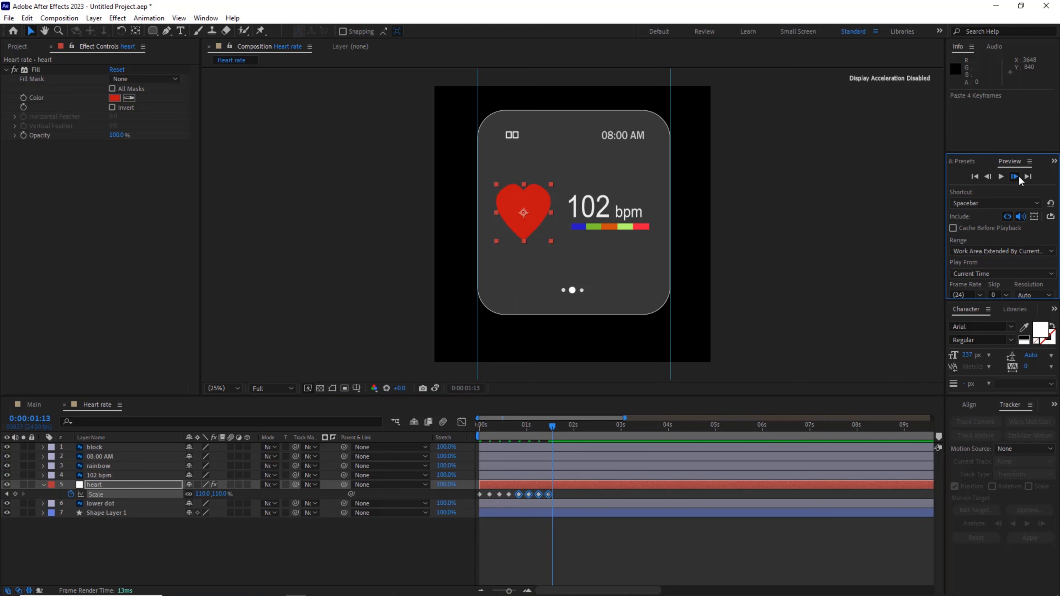
{"action": "left_click", "coordinate": [1018, 176]}
{"action": "left_click", "coordinate": [1019, 176]}
{"action": "left_click", "coordinate": [1019, 176]}
{"action": "key", "text": "ctrl+v"}
- Deselect the heart layer and preview the heartbeat animation from the start of the timeline
{"action": "left_click_drag", "start_coordinate": [506, 422], "coordinate": [467, 425]}
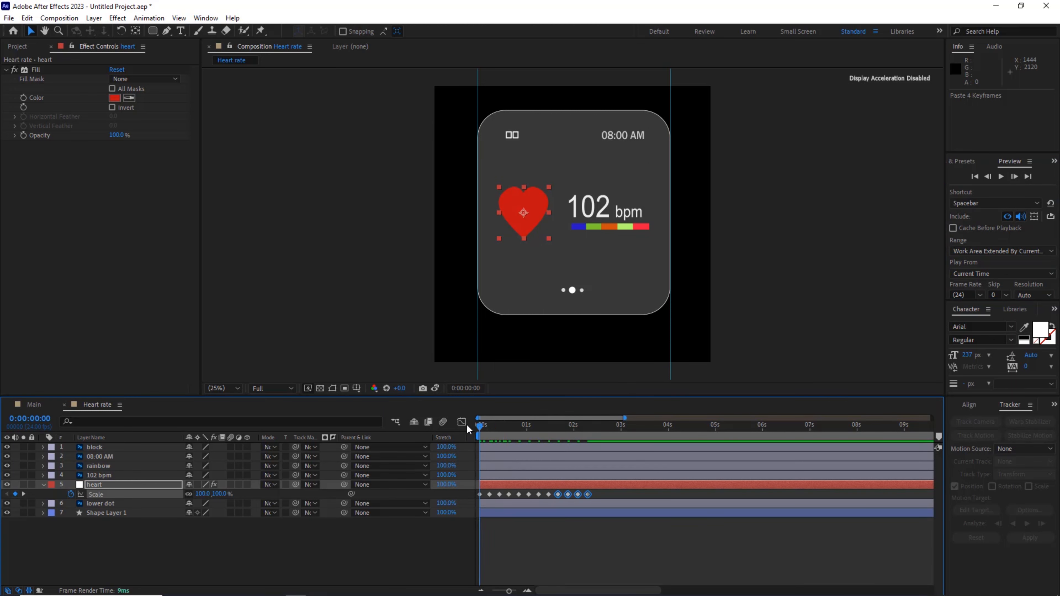
{"action": "left_click", "coordinate": [418, 547]}
{"action": "key", "text": "space"}
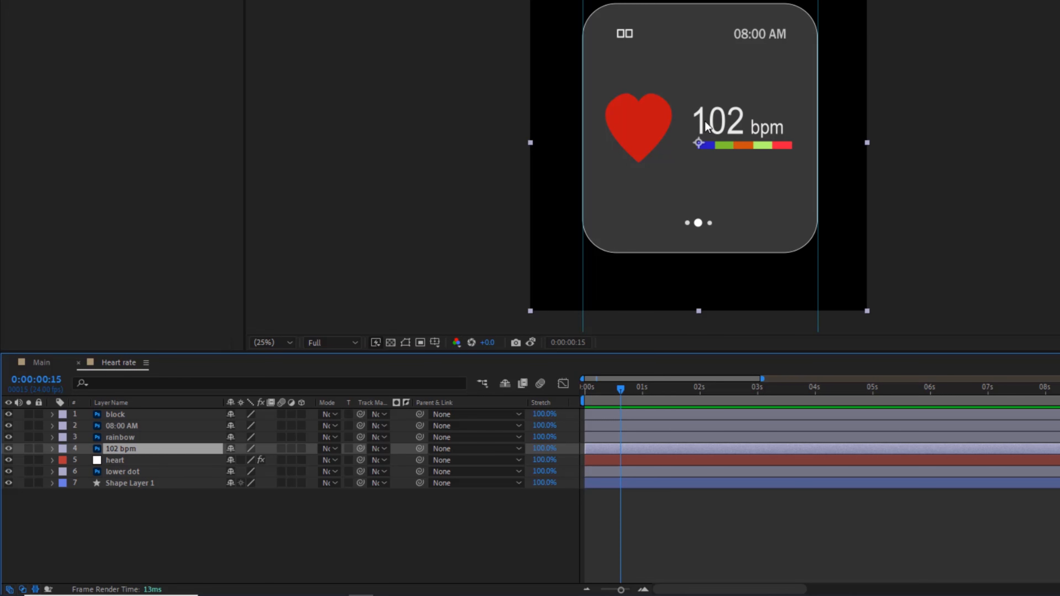
- Hide the 102 bpm layer and add a text layer reading "0" above the start of the rainbow bar
{"action": "left_click", "coordinate": [8, 449]}
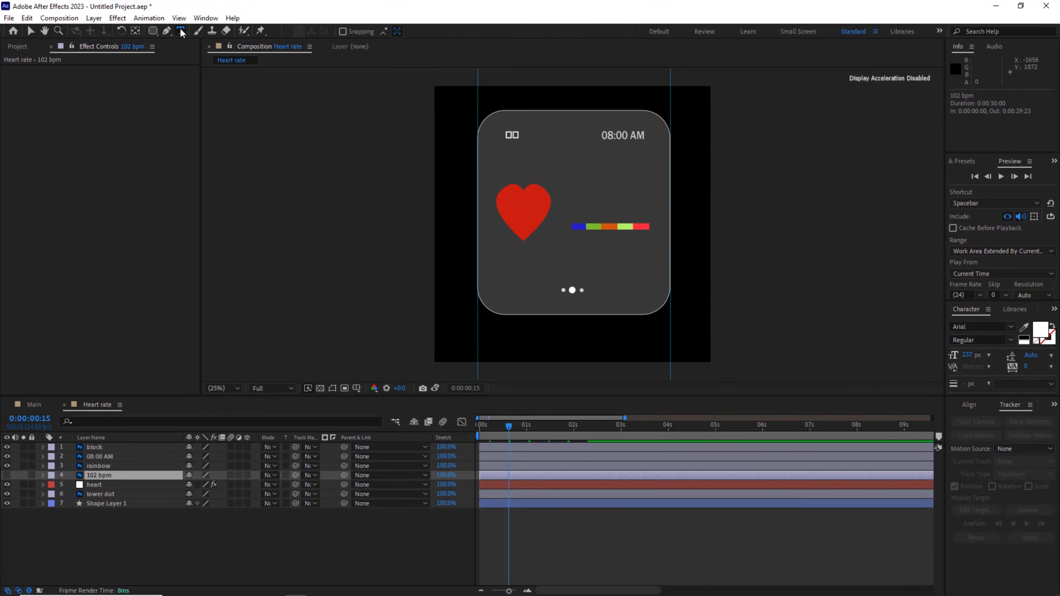
{"action": "left_click", "coordinate": [181, 31]}
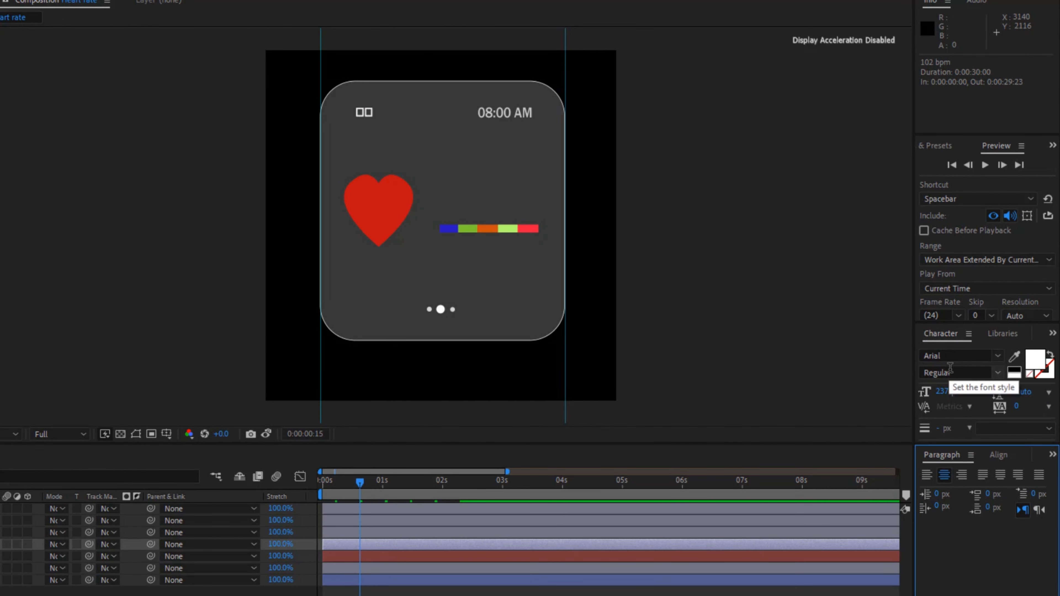
{"action": "left_click", "coordinate": [437, 202]}
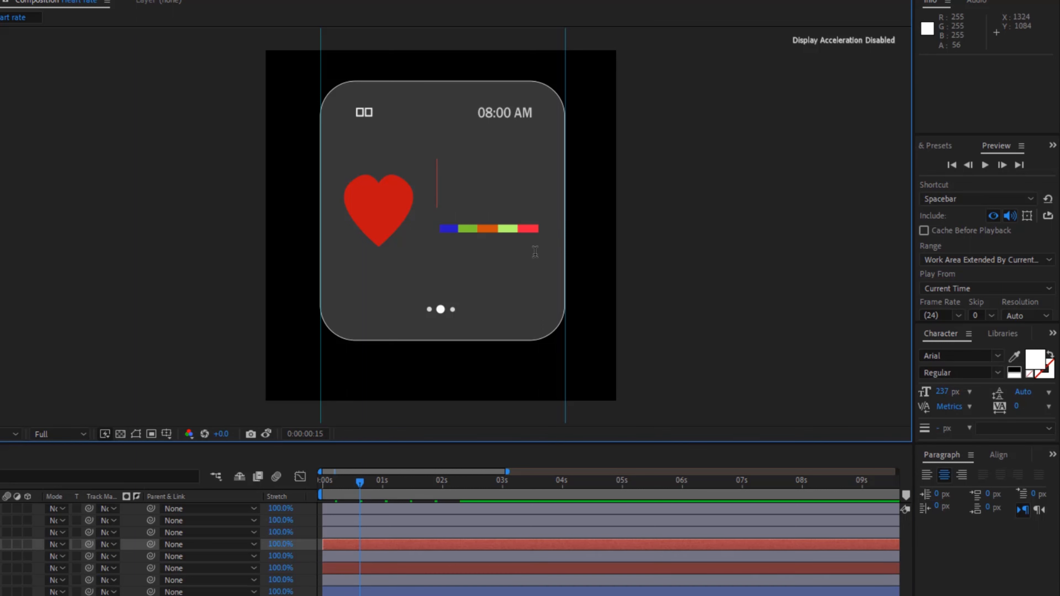
{"action": "type", "text": "0"}
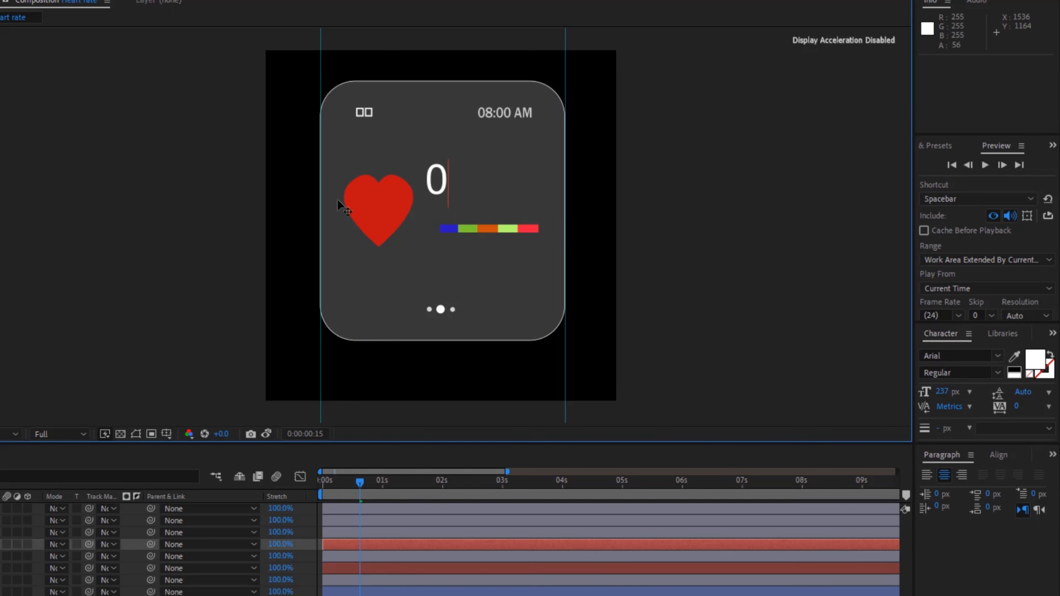
{"action": "key", "text": "Escape"}
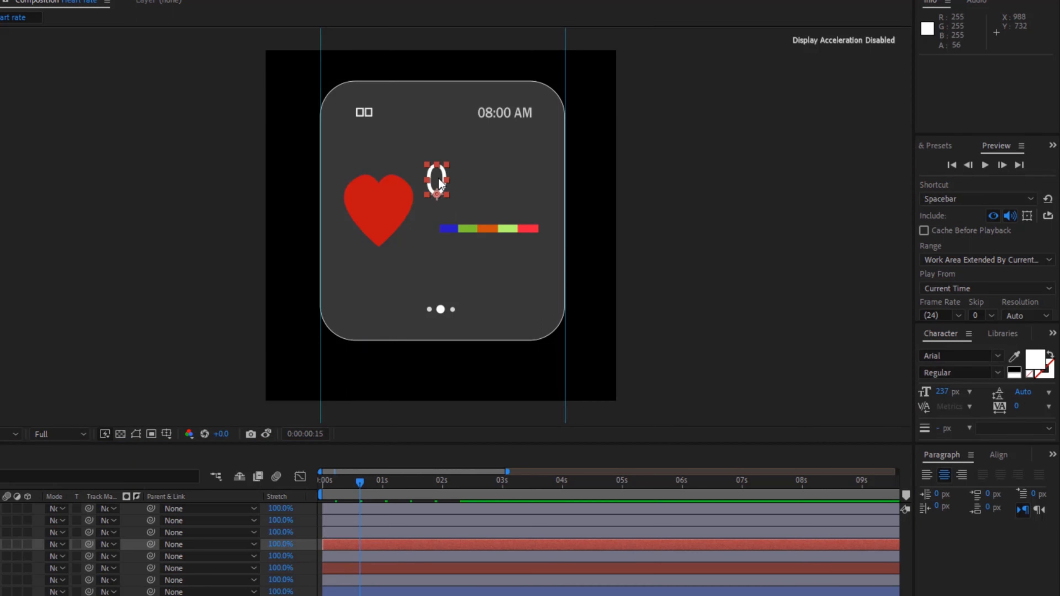
- Move the "0" text down to just above the start of the rainbow bar and enlarge its font size to 309 px
{"action": "left_click_drag", "start_coordinate": [437, 183], "coordinate": [457, 198]}
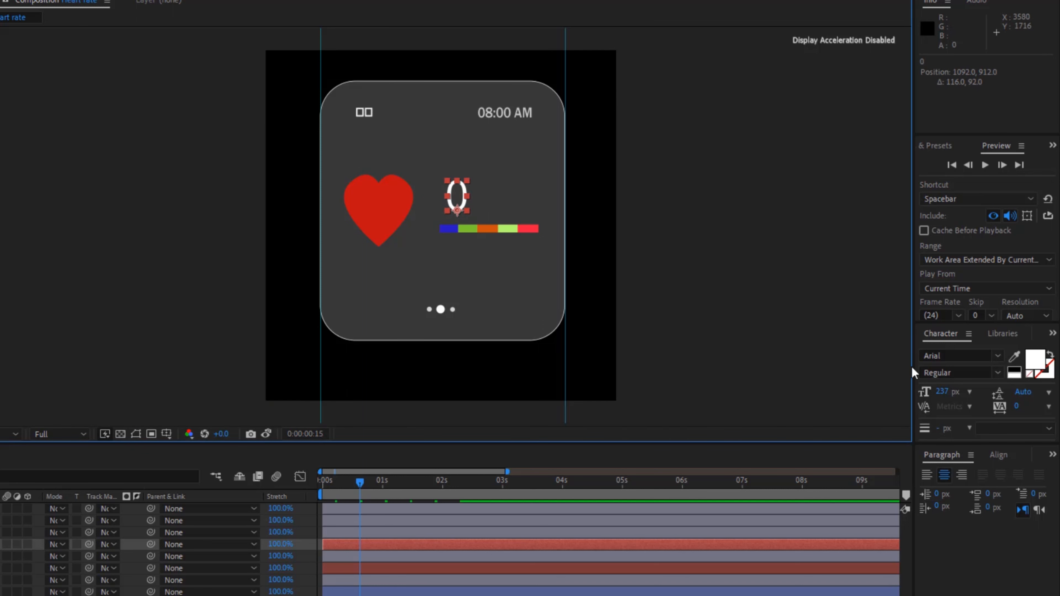
{"action": "left_click_drag", "start_coordinate": [949, 391], "coordinate": [1010, 407]}
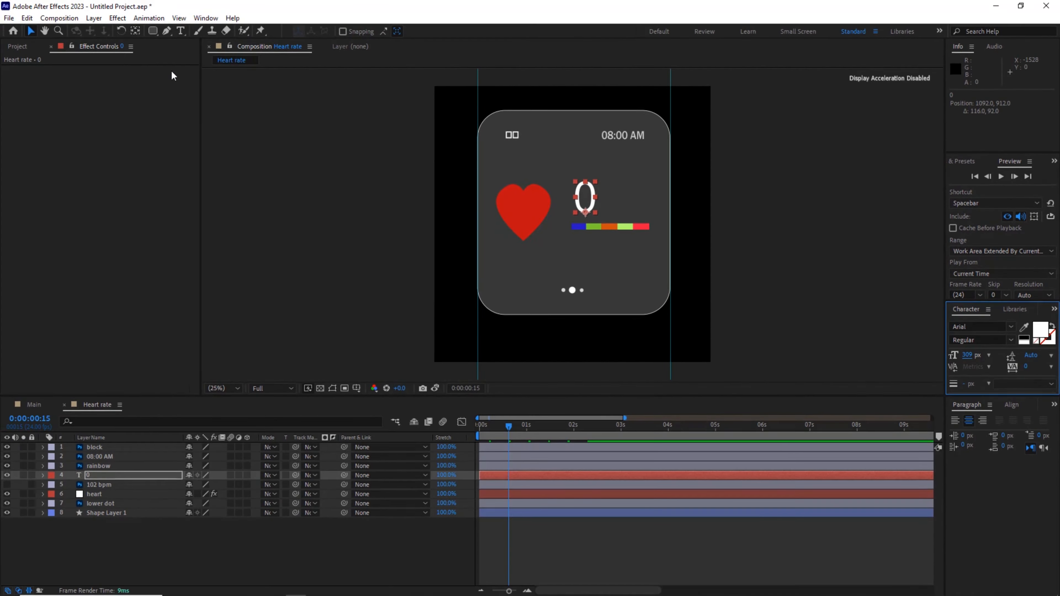
- Add a separate text layer reading "bpm" below the rainbow bar and reduce its font size to about 90 px
{"action": "left_click", "coordinate": [180, 30]}
{"action": "left_click", "coordinate": [592, 263]}
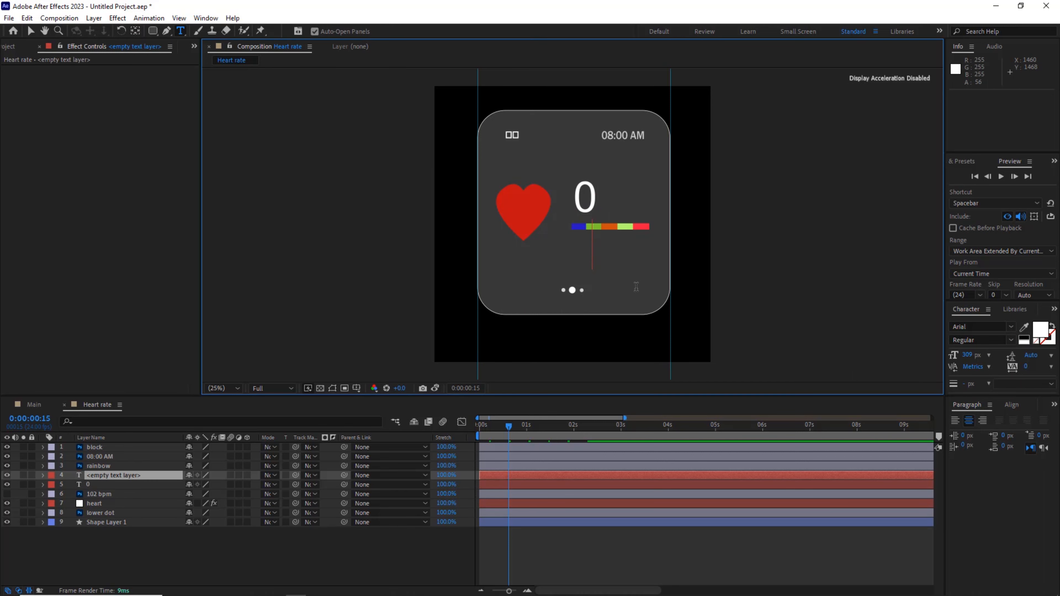
{"action": "type", "text": "bpm"}
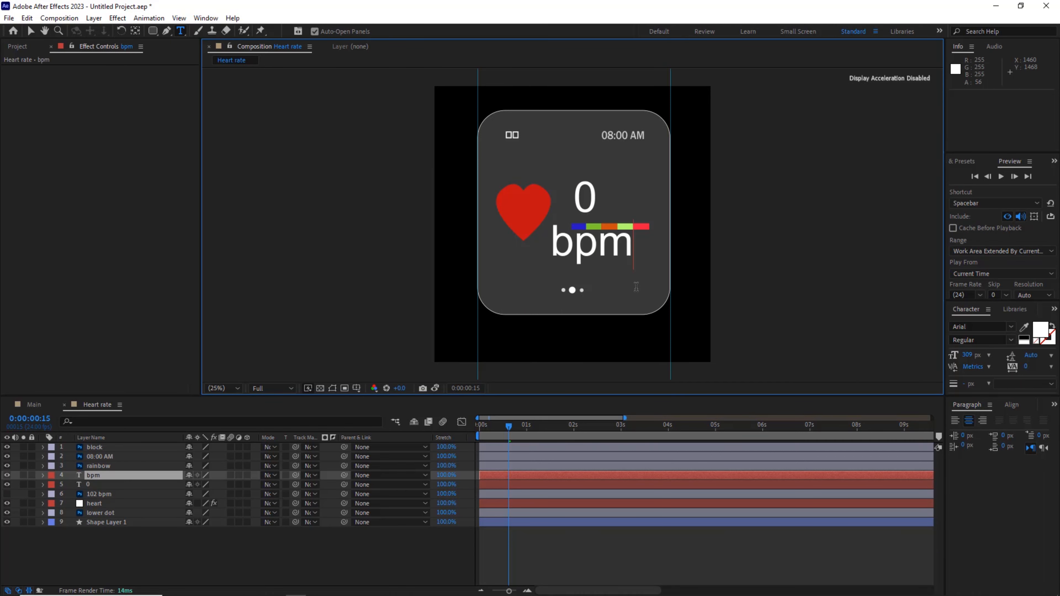
{"action": "left_click", "coordinate": [30, 31]}
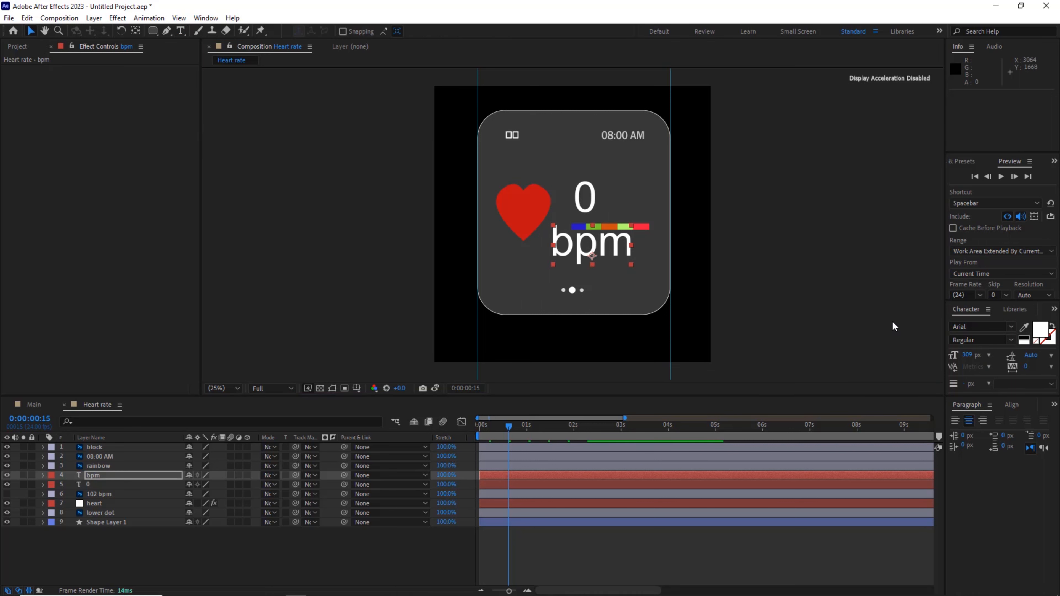
{"action": "left_click_drag", "start_coordinate": [972, 359], "coordinate": [850, 359]}
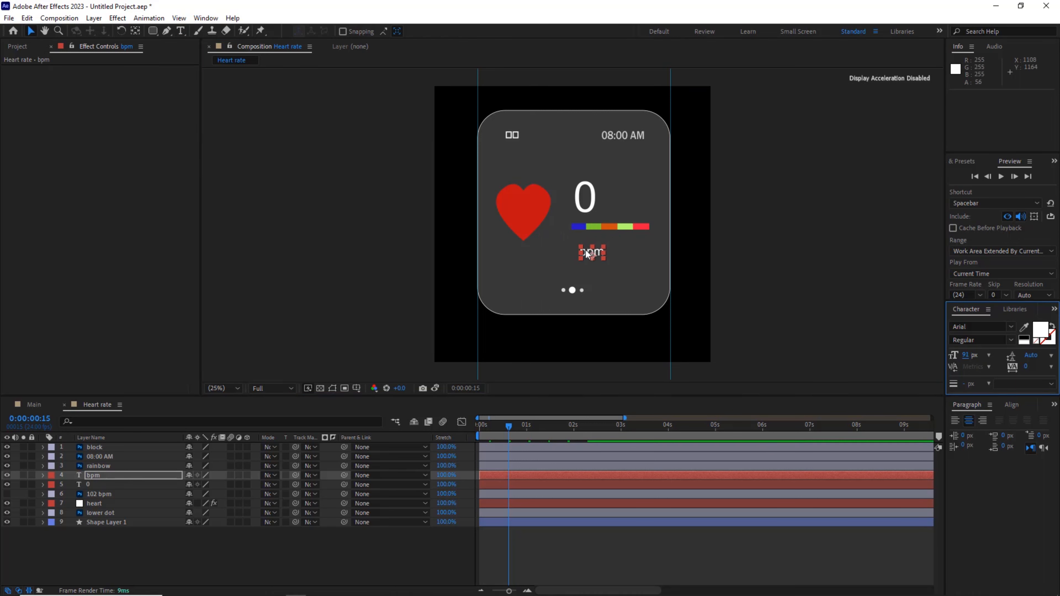
- Move the "bpm" text to just above the red end of the rainbow bar
{"action": "left_click", "coordinate": [135, 31]}
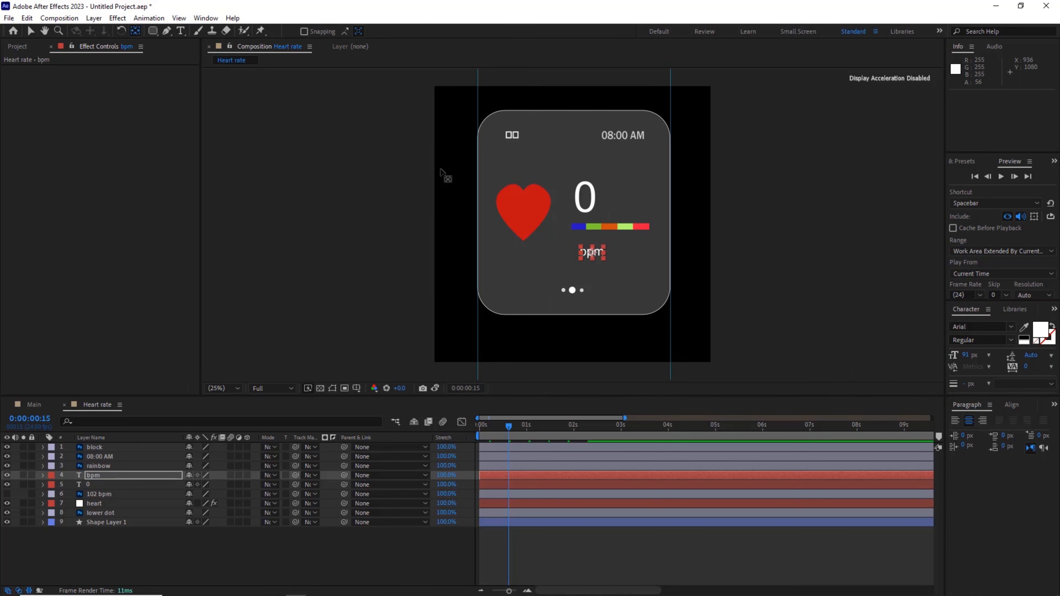
{"action": "left_click", "coordinate": [34, 35]}
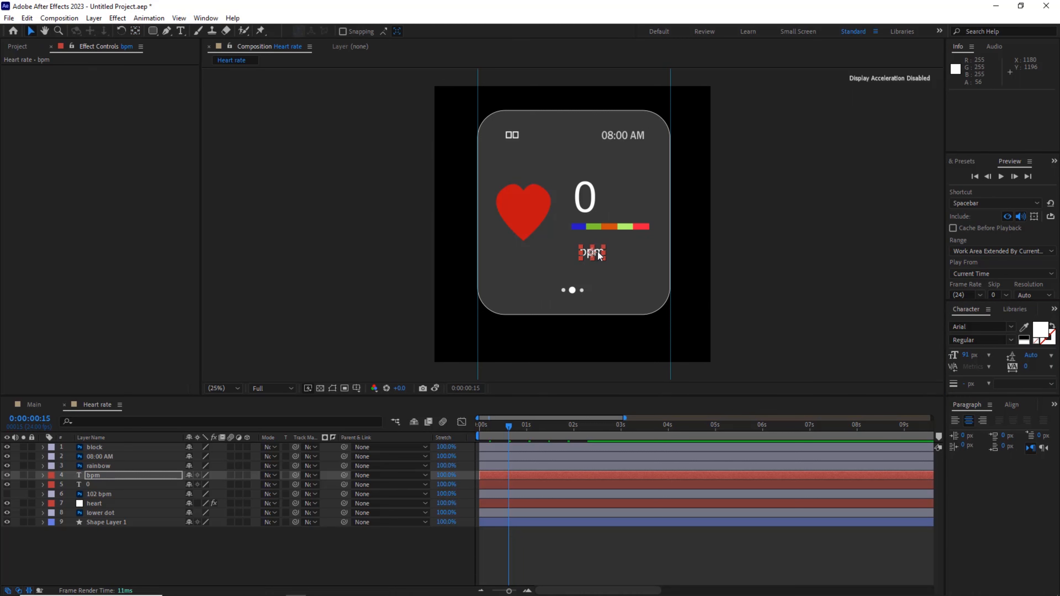
{"action": "left_click_drag", "start_coordinate": [598, 255], "coordinate": [639, 214]}
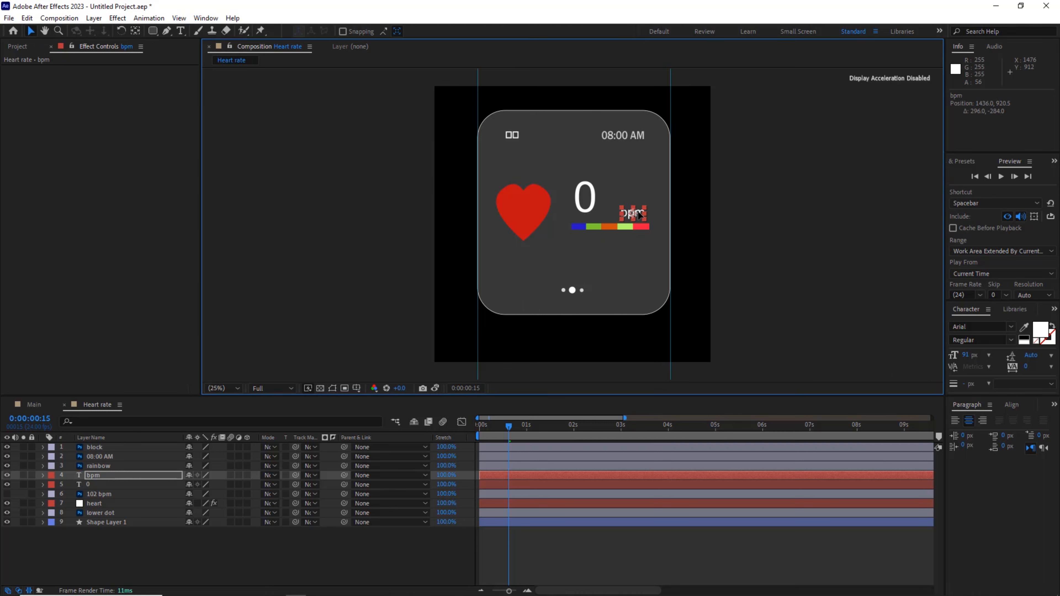
{"action": "left_click", "coordinate": [627, 217]}
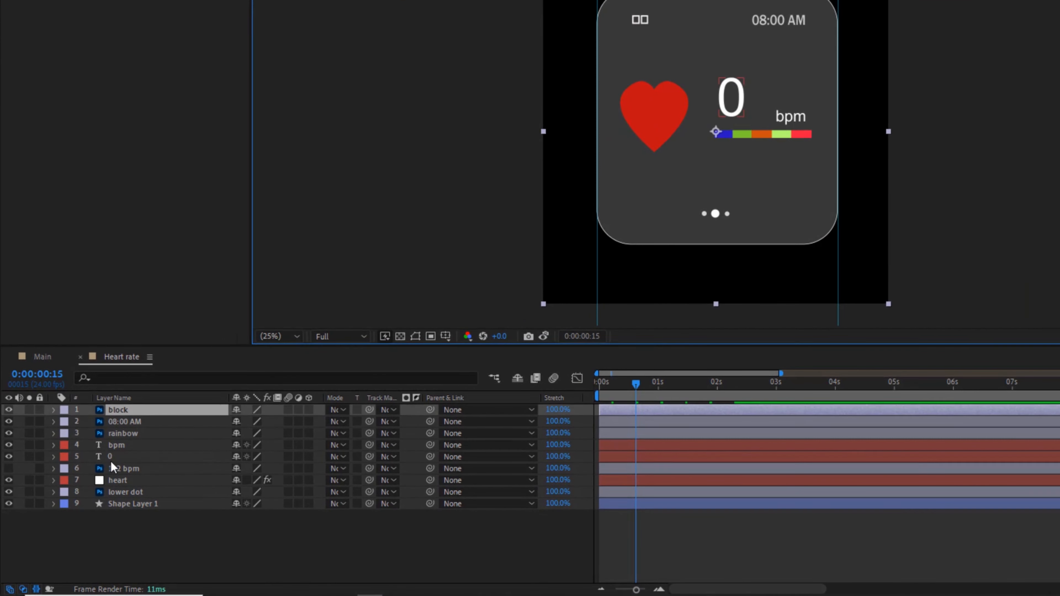
- Create an adjustment layer and place it directly above the "0" text layer in the layer stack
{"action": "left_click", "coordinate": [90, 485]}
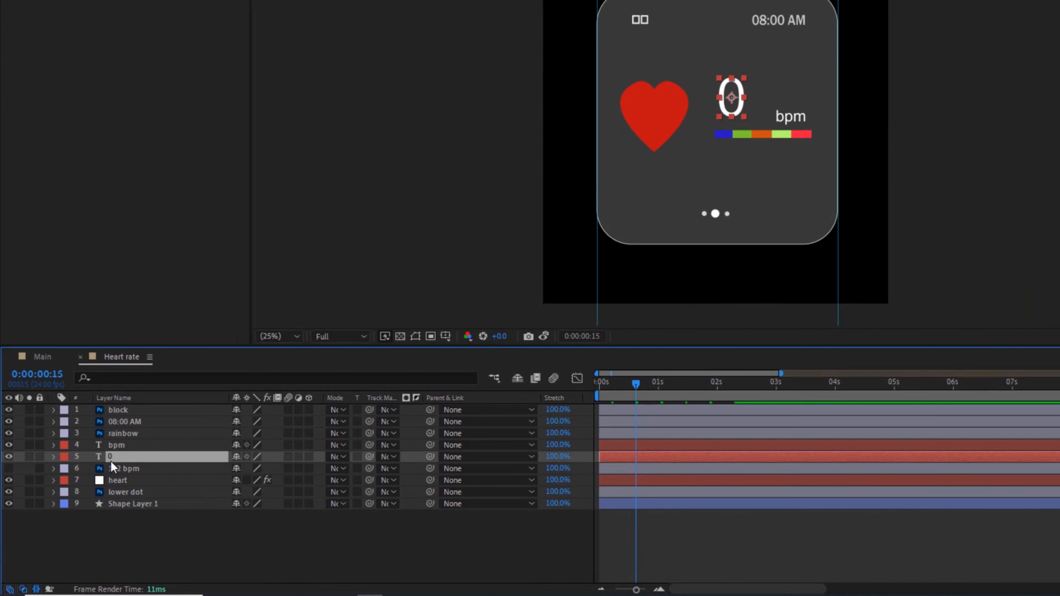
{"action": "left_click", "coordinate": [220, 531]}
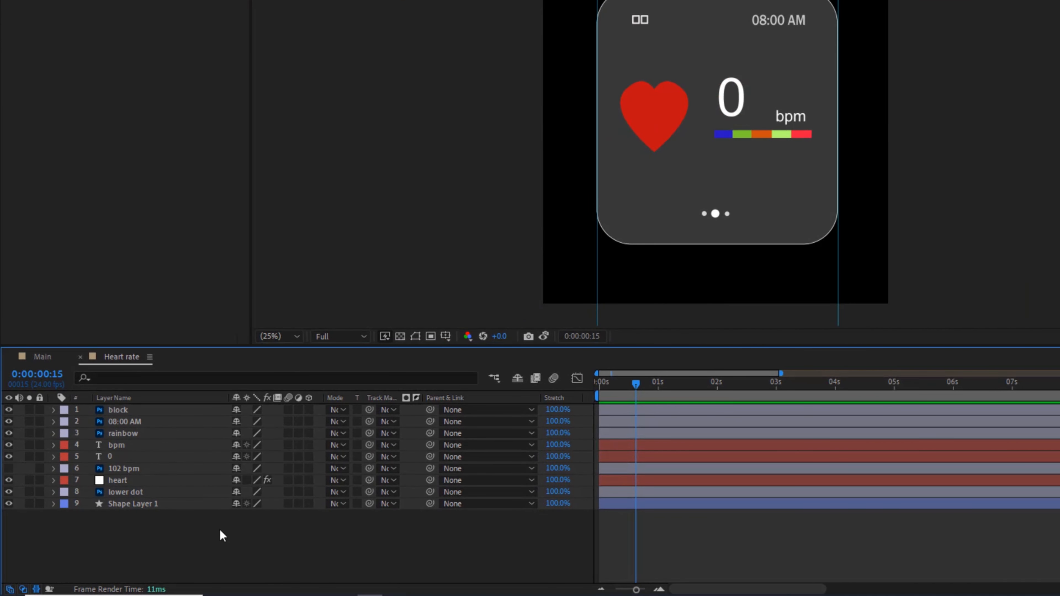
{"action": "right_click", "coordinate": [130, 520]}
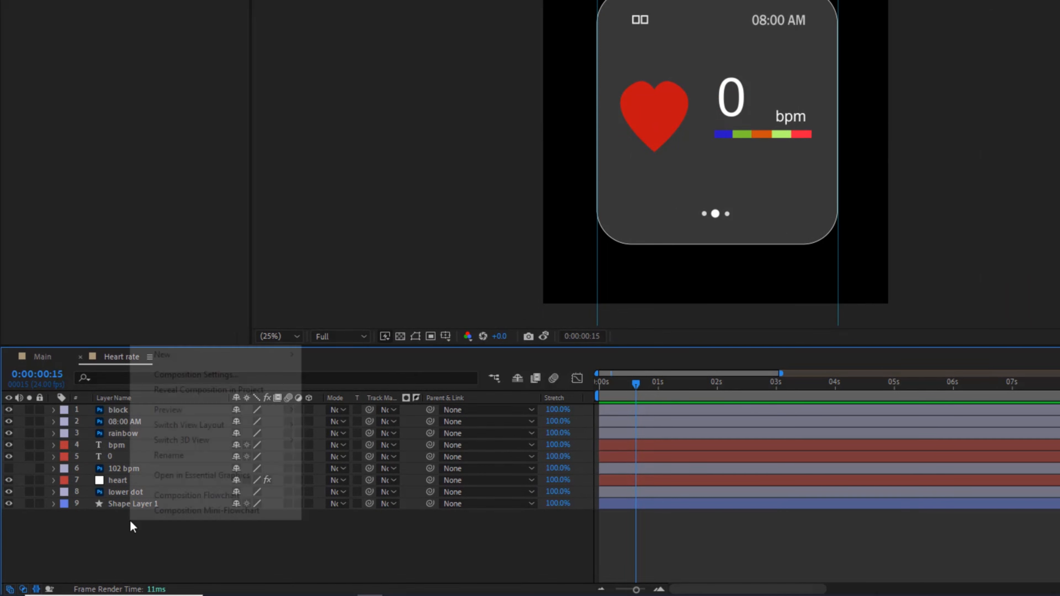
{"action": "mouse_move", "coordinate": [249, 350]}
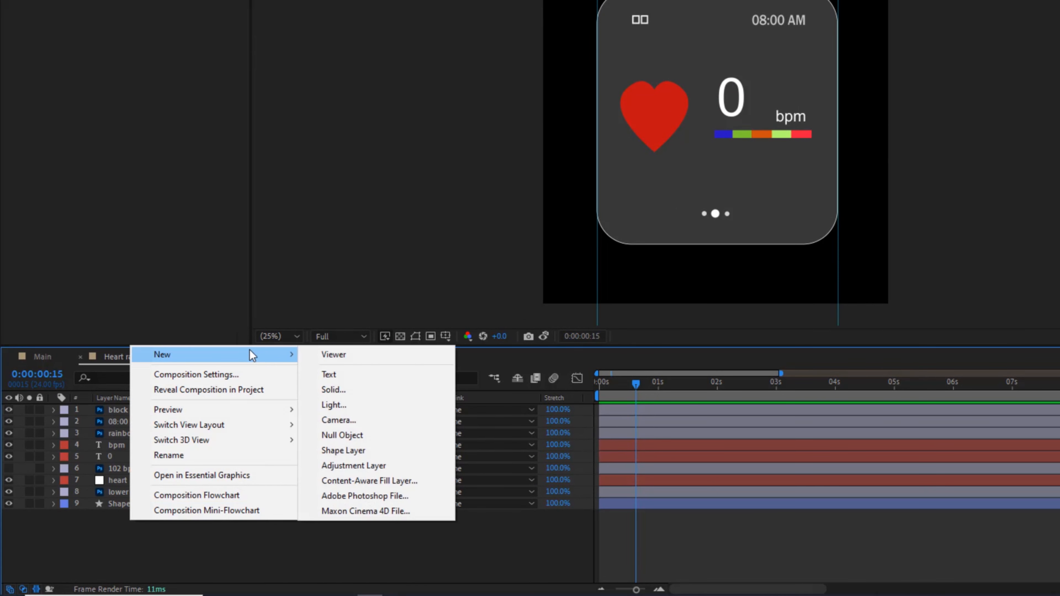
{"action": "left_click", "coordinate": [345, 467]}
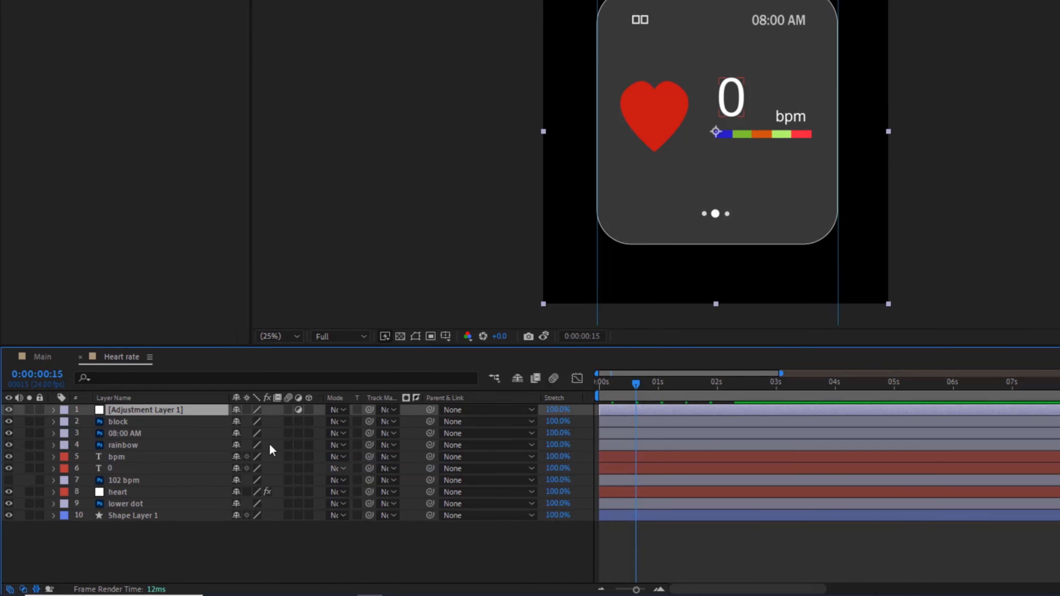
{"action": "left_click_drag", "start_coordinate": [162, 414], "coordinate": [118, 474]}
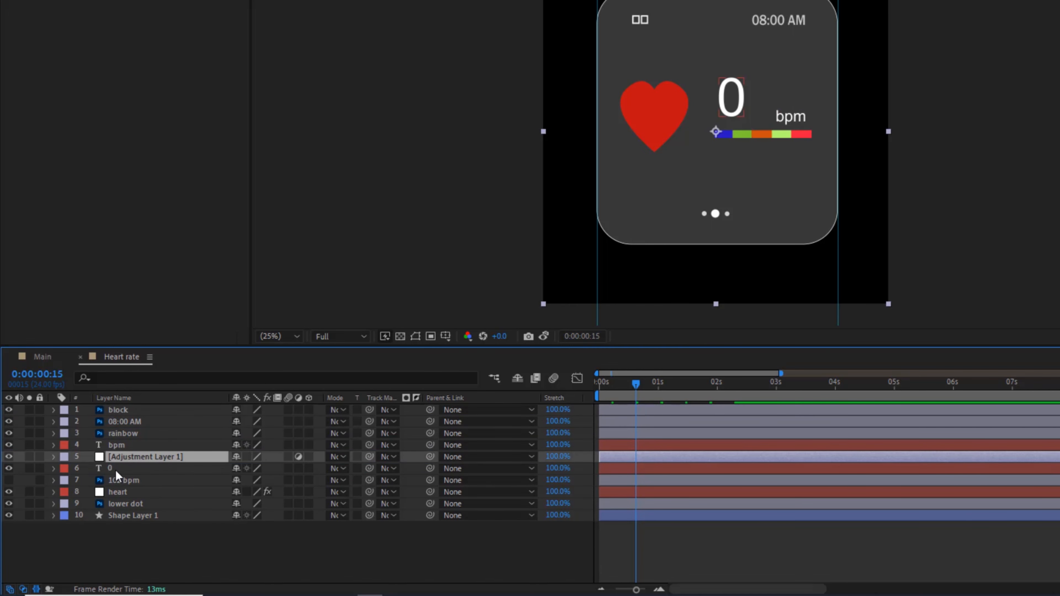
- Rename the adjustment layer "slider control"
{"action": "right_click", "coordinate": [140, 457]}
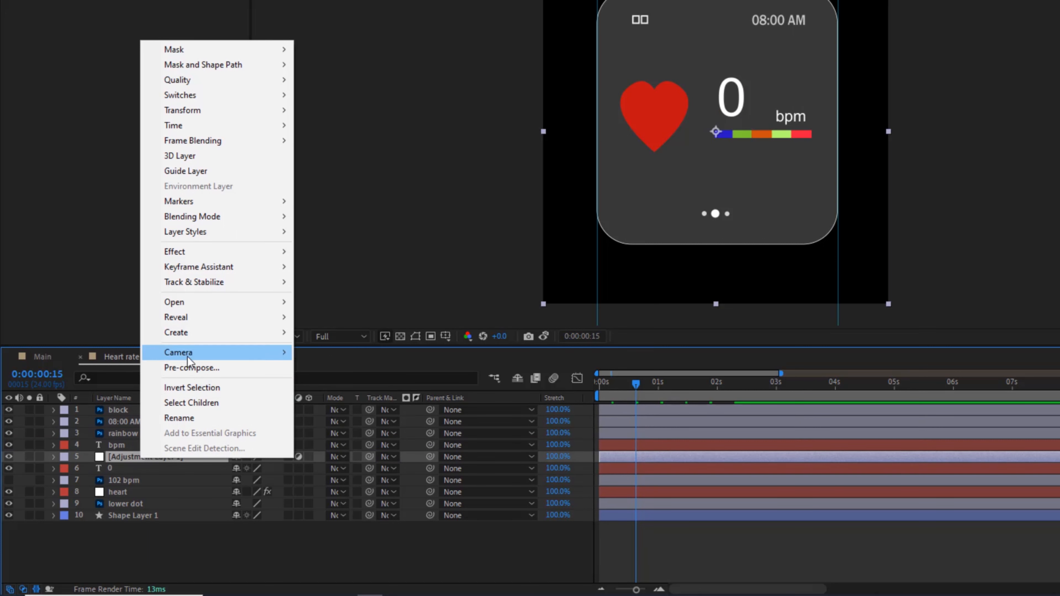
{"action": "left_click", "coordinate": [186, 416]}
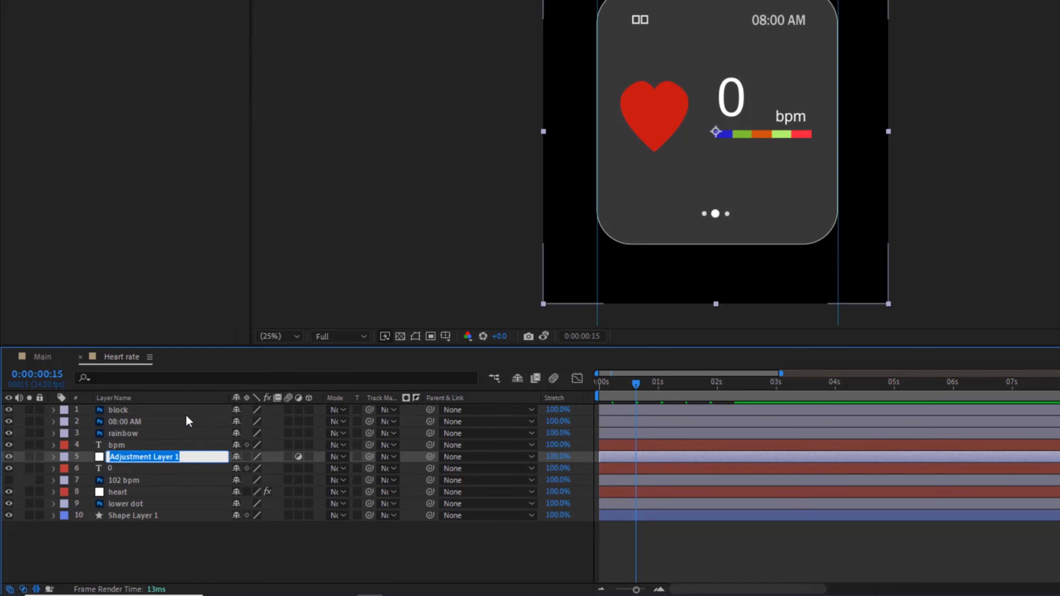
{"action": "type", "text": "slider co"}
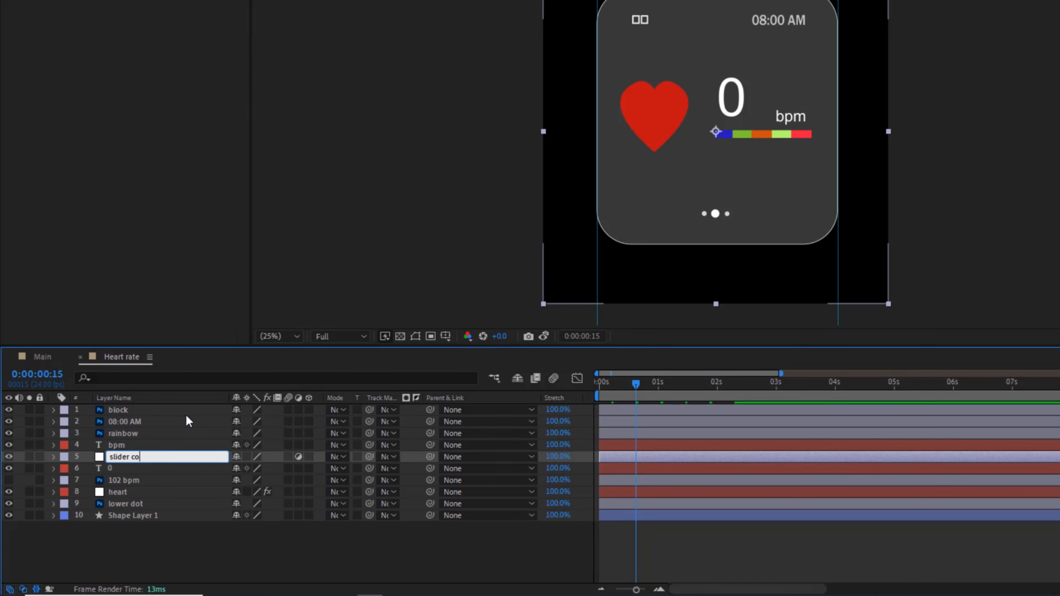
{"action": "type", "text": "ntrol"}
{"action": "left_click", "coordinate": [126, 547]}
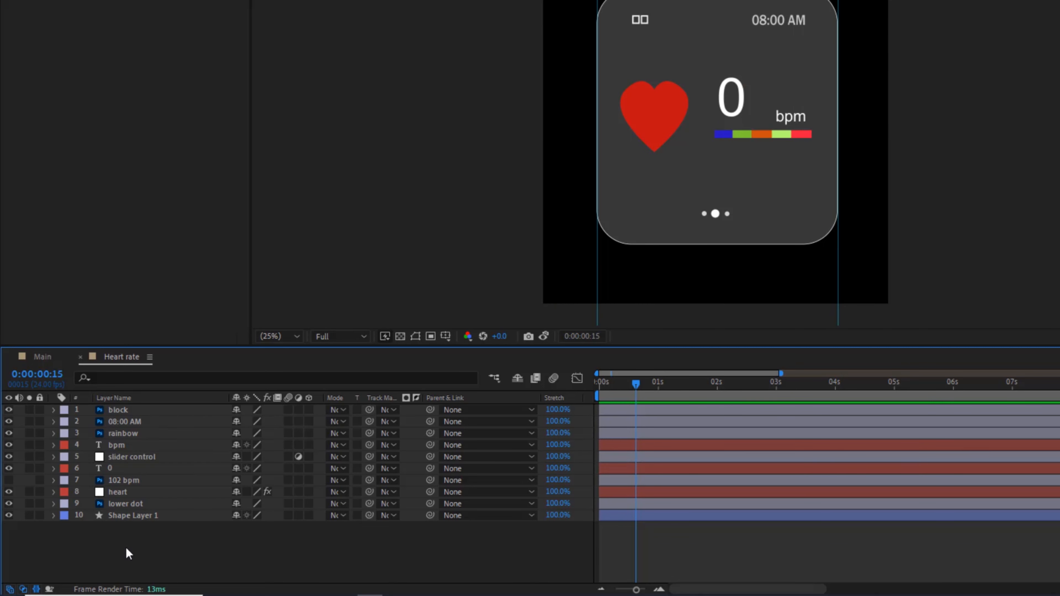
- Find the Slider Control effect by searching for "slider" and apply it to the slider control layer
{"action": "left_click", "coordinate": [131, 459]}
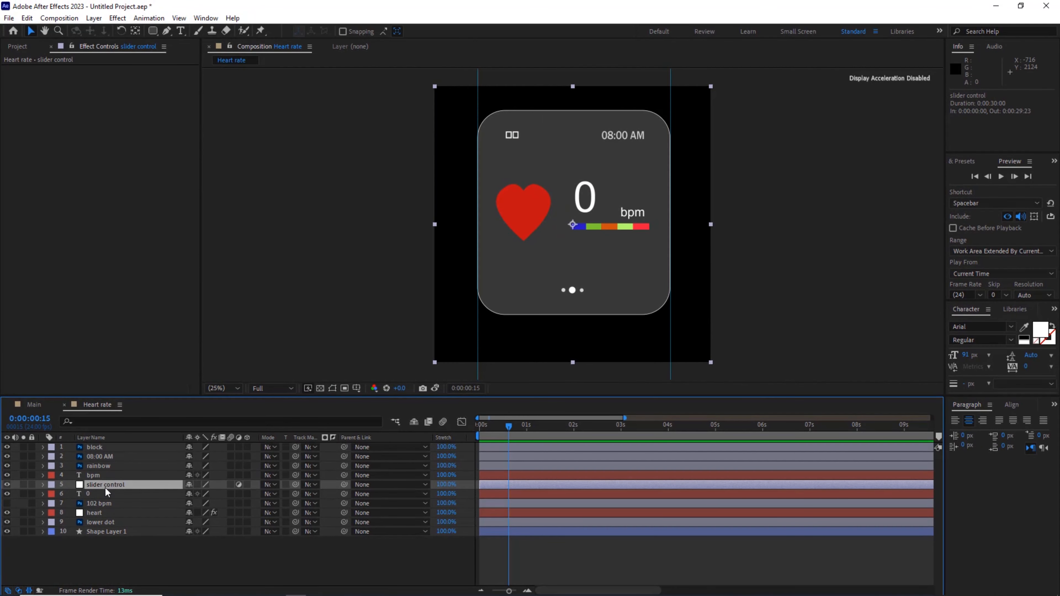
{"action": "left_click", "coordinate": [967, 161]}
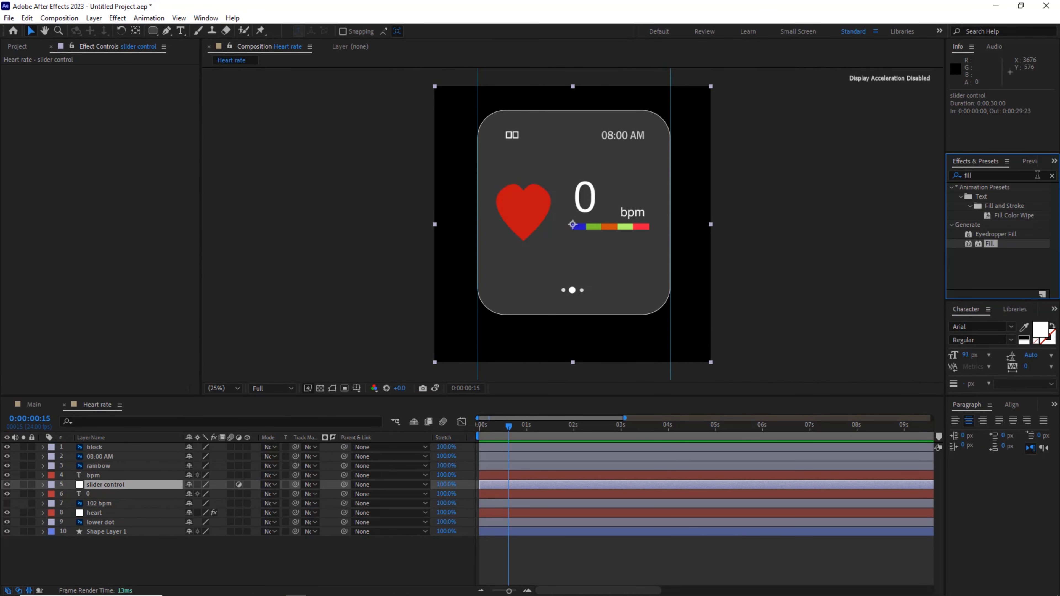
{"action": "left_click", "coordinate": [1051, 176]}
{"action": "type", "text": "s"}
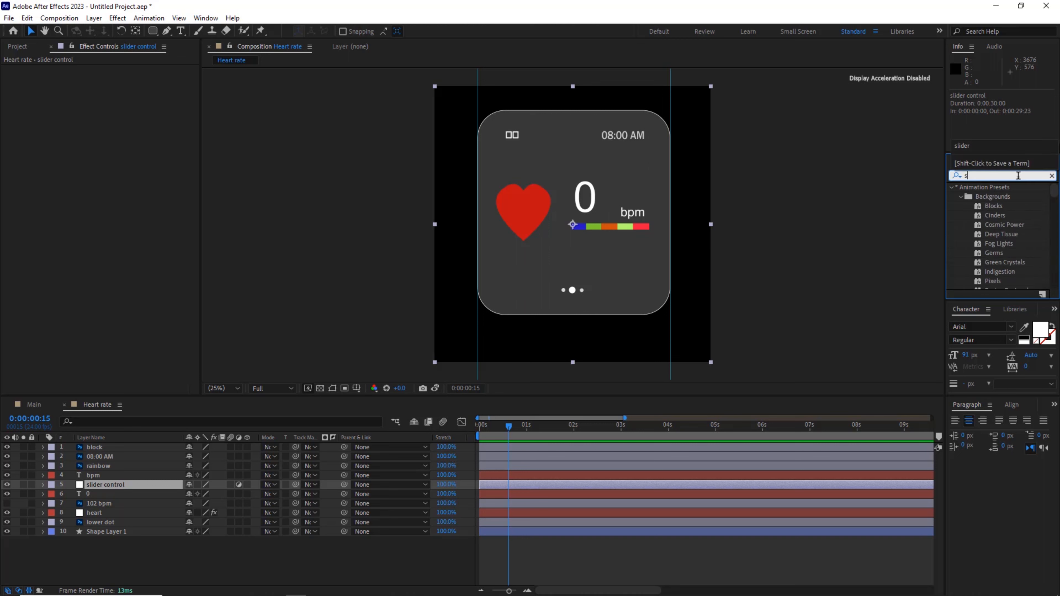
{"action": "type", "text": "lider"}
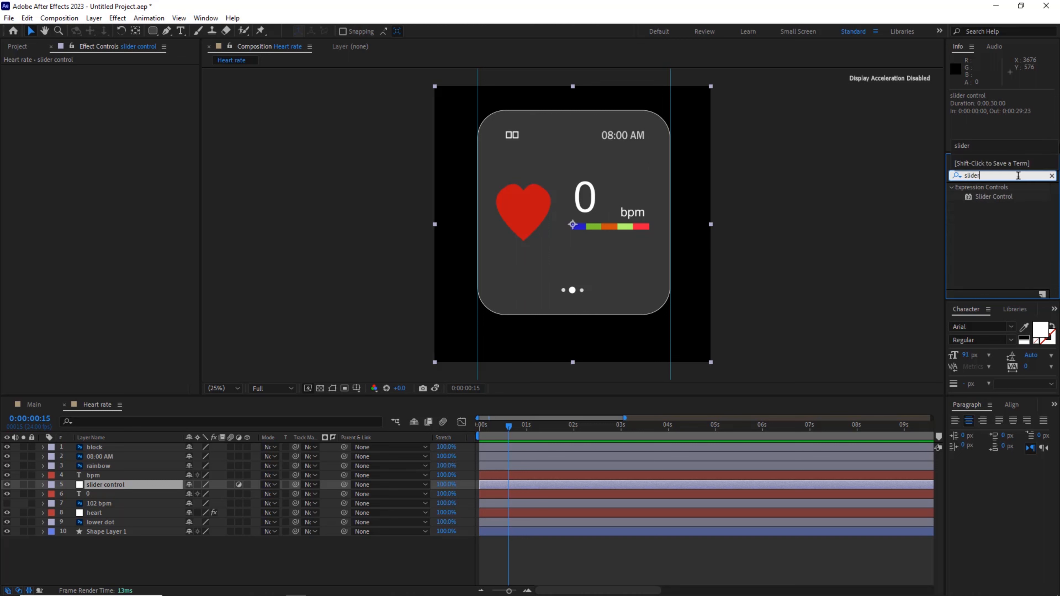
{"action": "left_click_drag", "start_coordinate": [985, 197], "coordinate": [122, 486]}
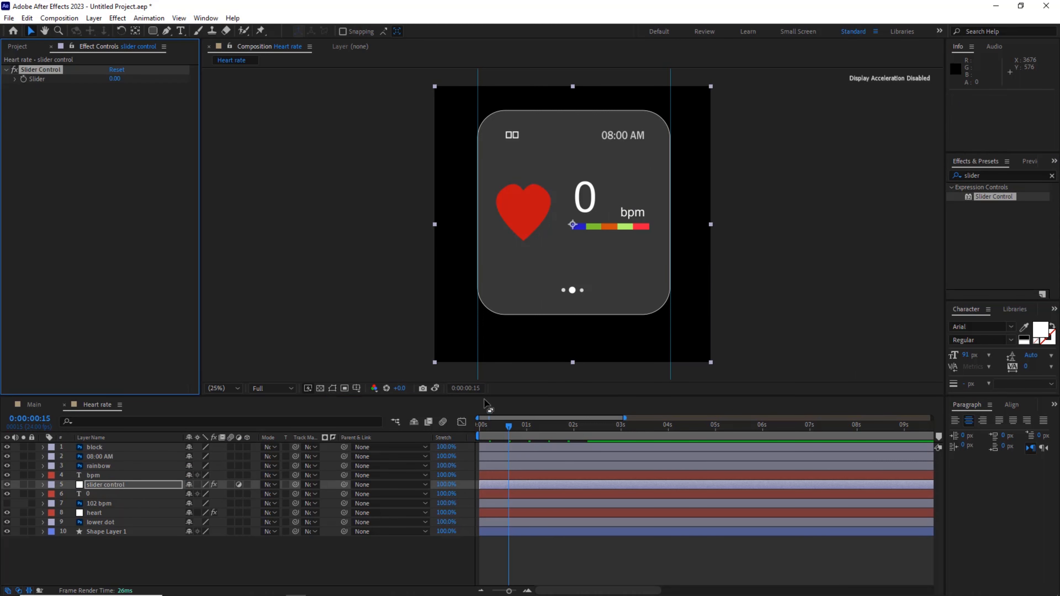
- Return to the start of the timeline and enable an expression on the "0" layer's Source Text
{"action": "left_click_drag", "start_coordinate": [500, 430], "coordinate": [480, 430]}
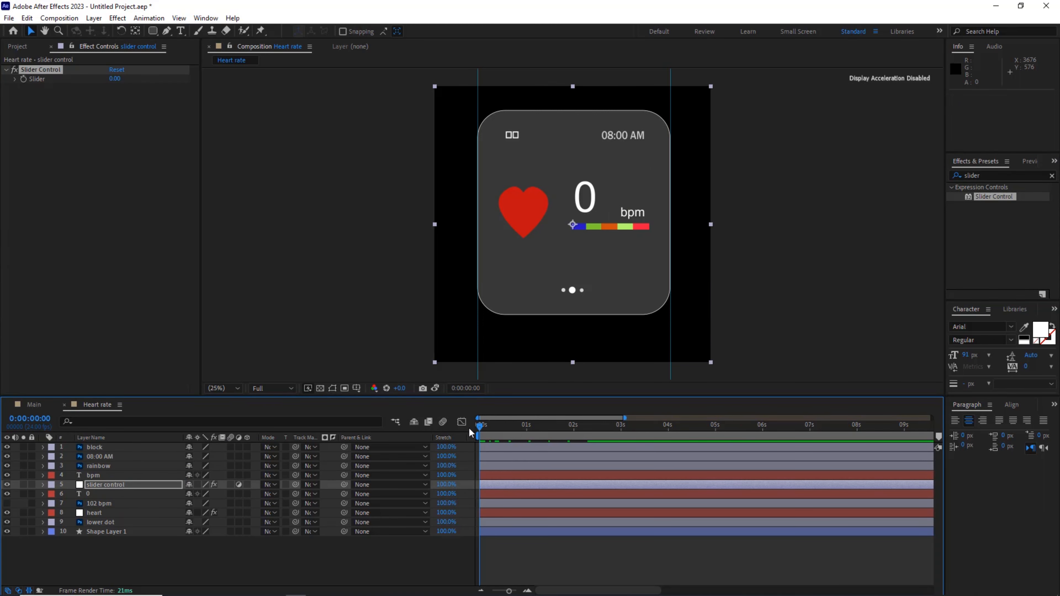
{"action": "left_click", "coordinate": [96, 493]}
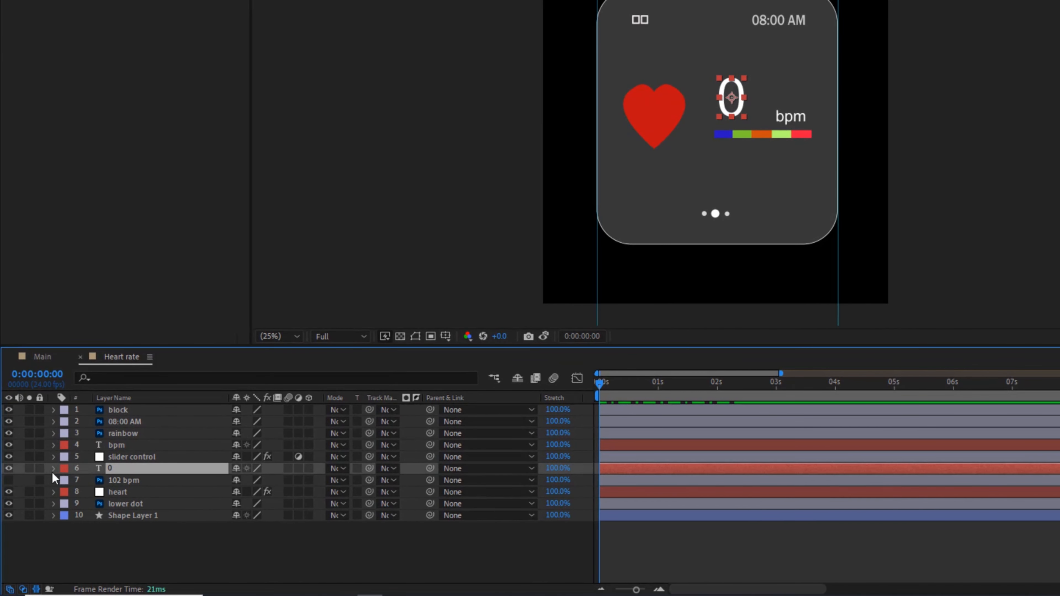
{"action": "left_click", "coordinate": [53, 470]}
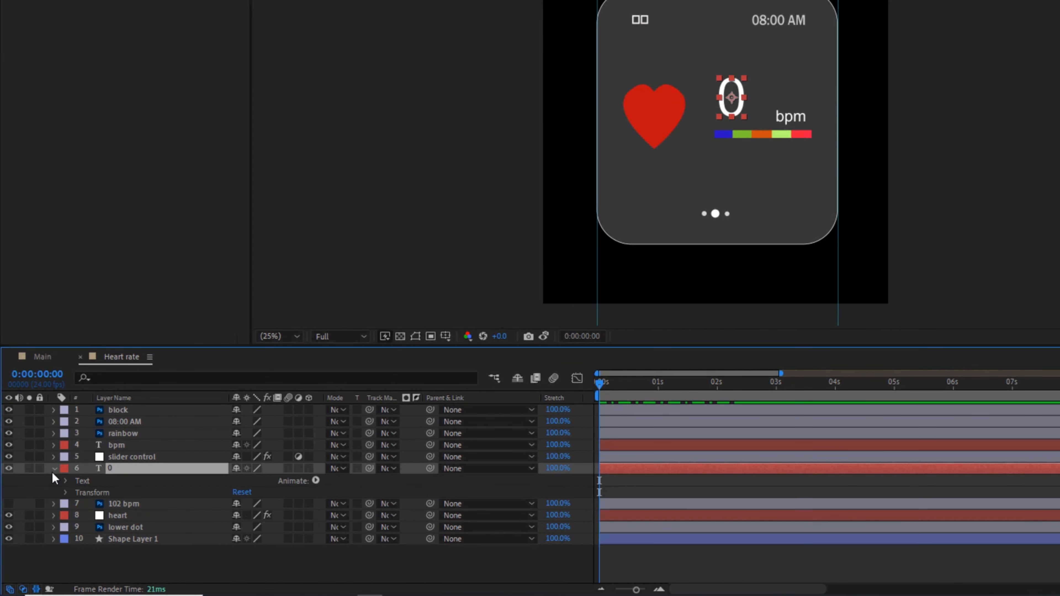
{"action": "left_click", "coordinate": [65, 482]}
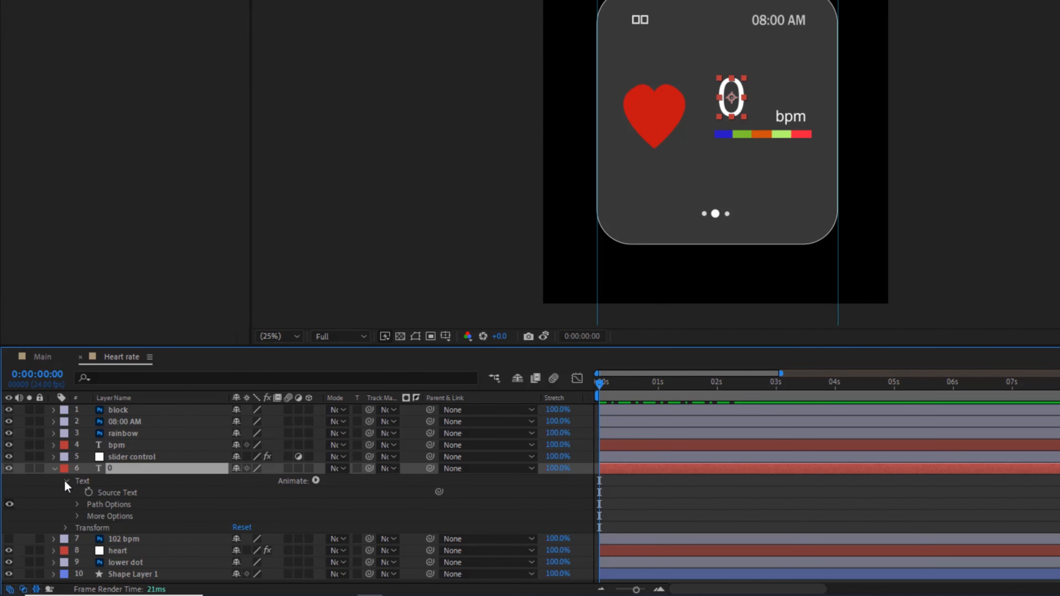
{"action": "left_click", "coordinate": [87, 491], "text": "alt"}
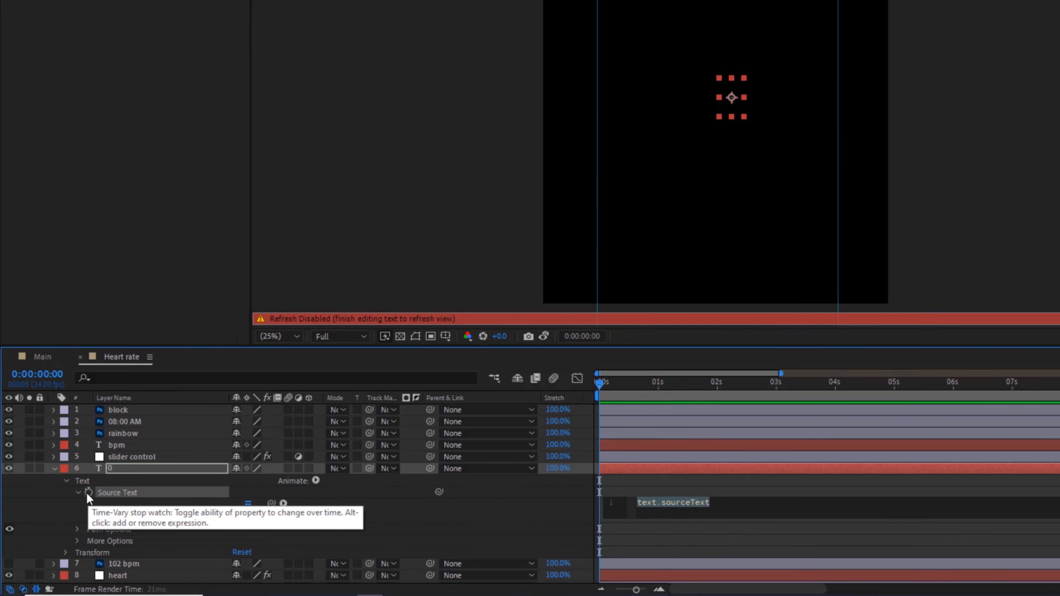
- Reveal the slider control layer's Slider property and link the "0" layer's Source Text expression to it with the pick whip
{"action": "left_click", "coordinate": [53, 454]}
{"action": "left_click", "coordinate": [52, 454]}
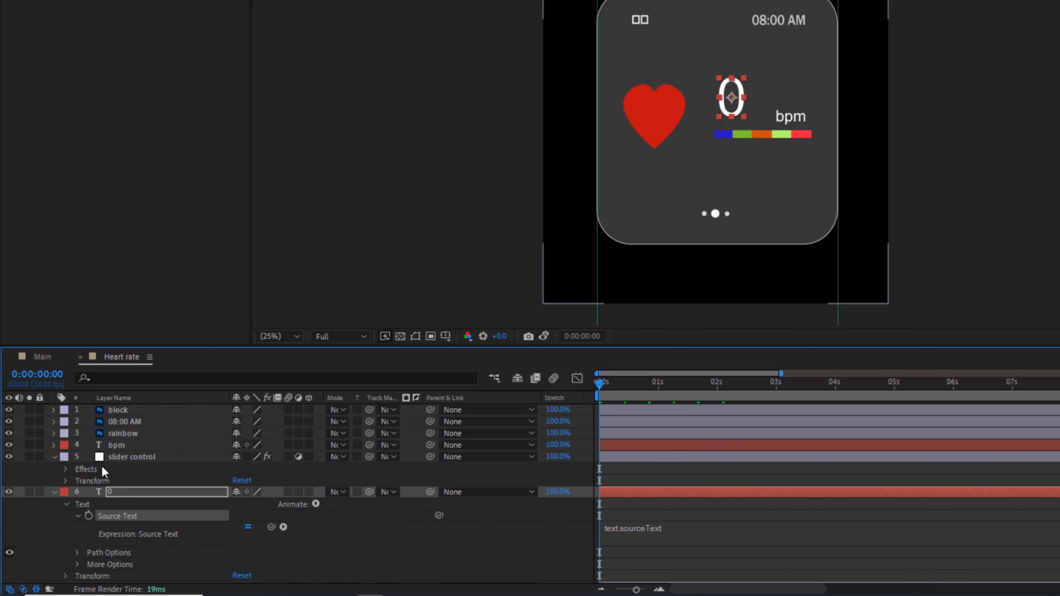
{"action": "left_click", "coordinate": [114, 458]}
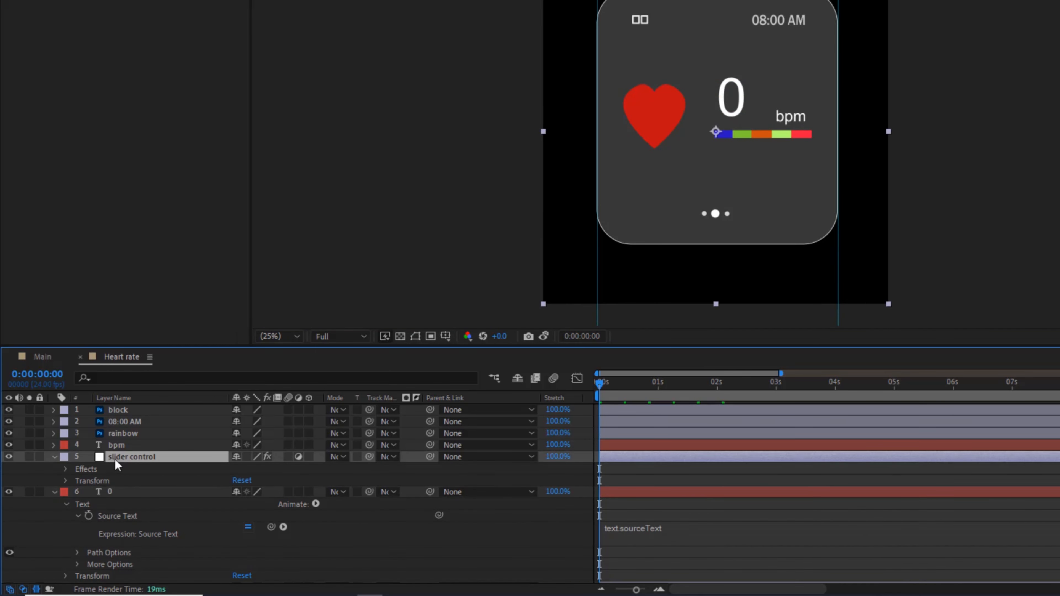
{"action": "left_click", "coordinate": [67, 469]}
{"action": "left_click", "coordinate": [78, 481]}
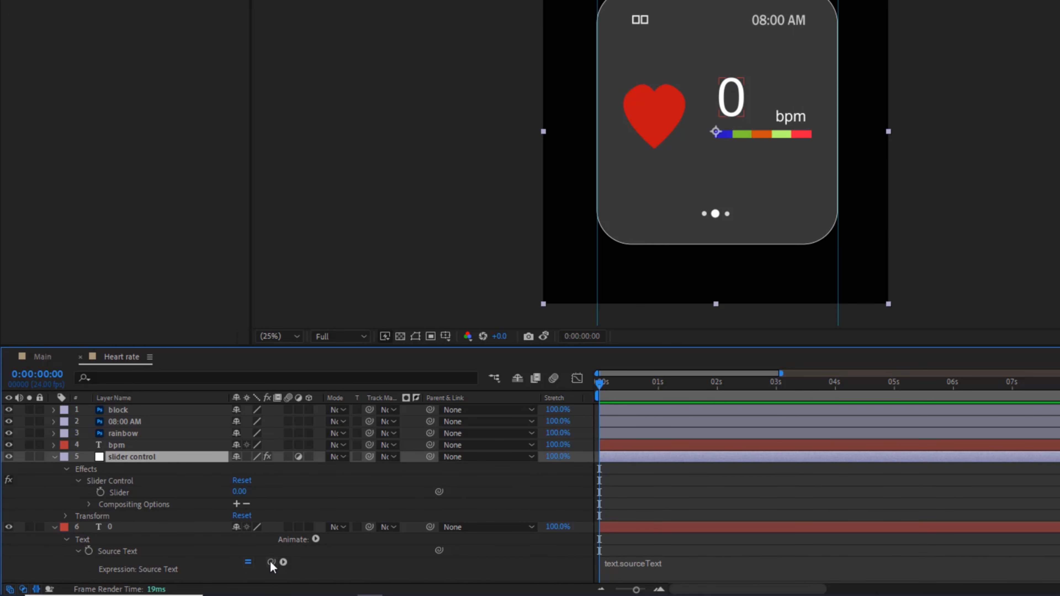
{"action": "left_click_drag", "start_coordinate": [260, 563], "coordinate": [116, 494]}
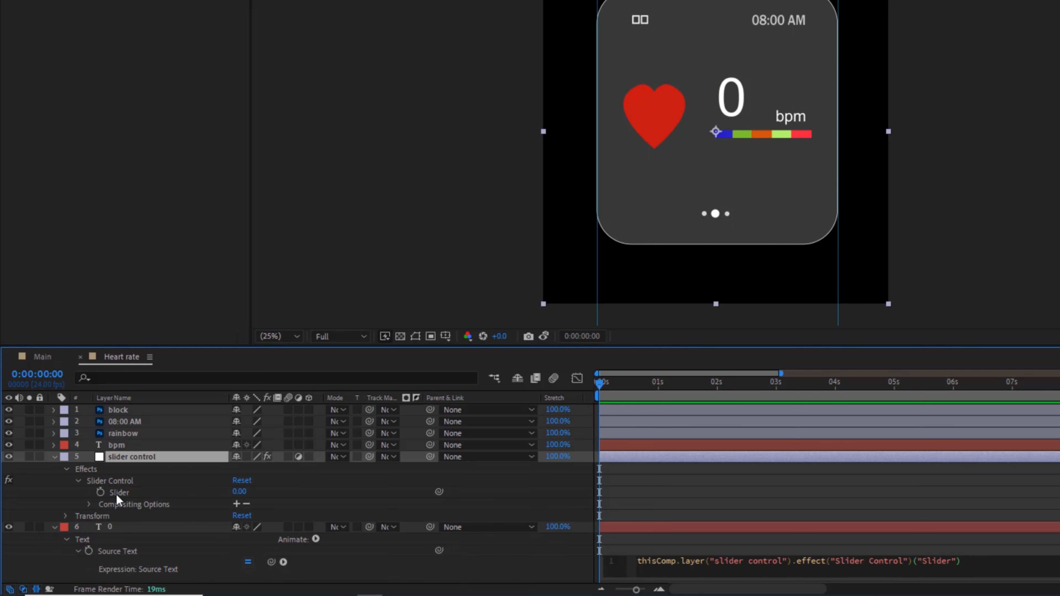
- Set a Slider keyframe on the slider control layer at 0:00:00:00
{"action": "left_click", "coordinate": [100, 492]}
{"action": "left_click", "coordinate": [100, 492]}
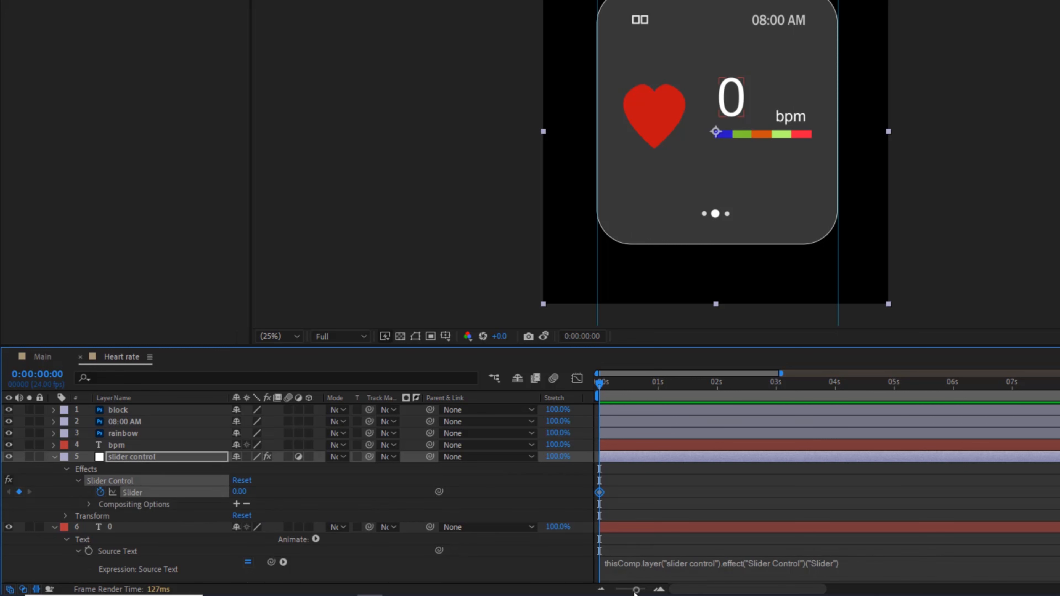
- Set a Slider keyframe of 102 at 0:00:00:10 on the slider control layer and preview the count from the start
{"action": "left_click_drag", "start_coordinate": [637, 589], "coordinate": [644, 589]}
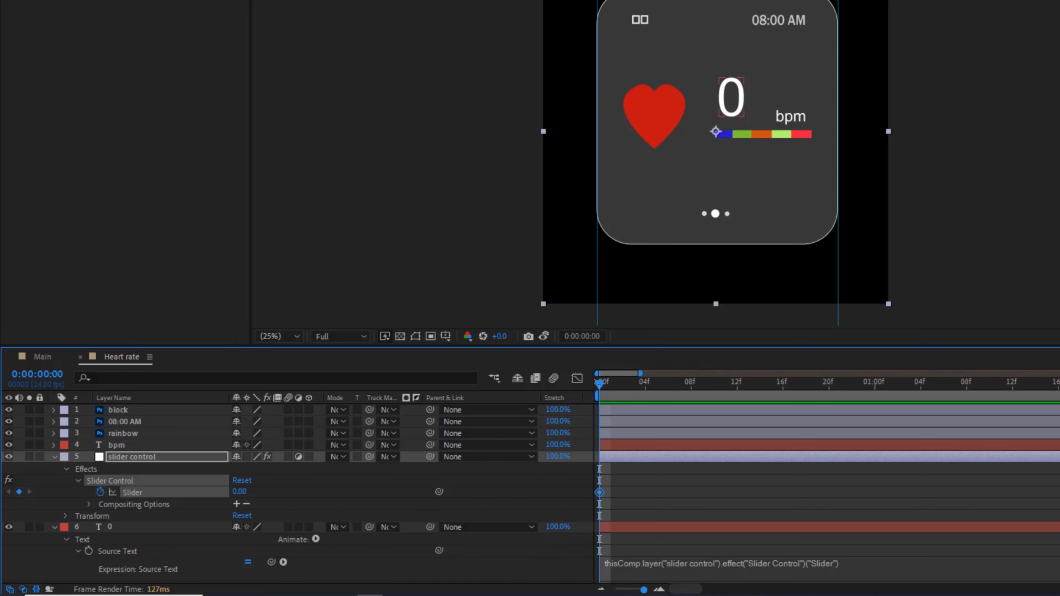
{"action": "left_click", "coordinate": [712, 384]}
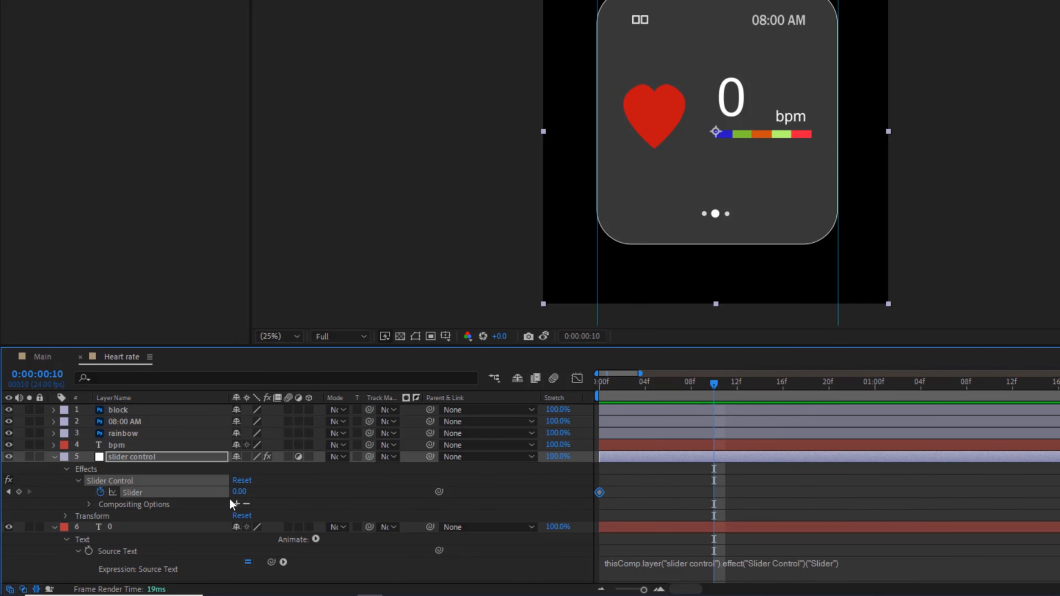
{"action": "left_click", "coordinate": [237, 493]}
{"action": "type", "text": "102"}
{"action": "key", "text": "Return"}
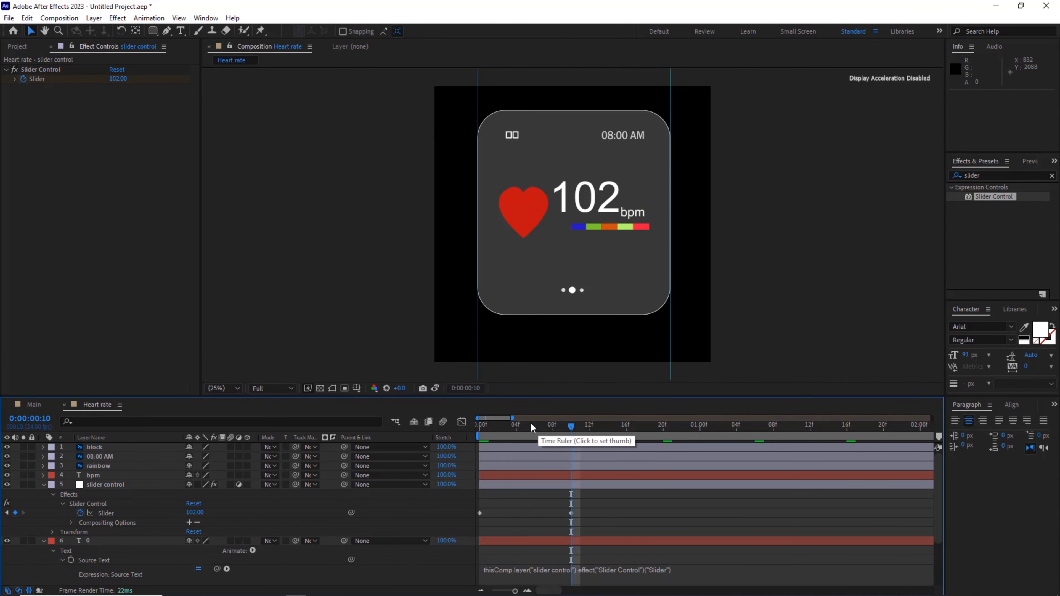
{"action": "left_click_drag", "start_coordinate": [530, 423], "coordinate": [467, 428]}
{"action": "key", "text": "space"}
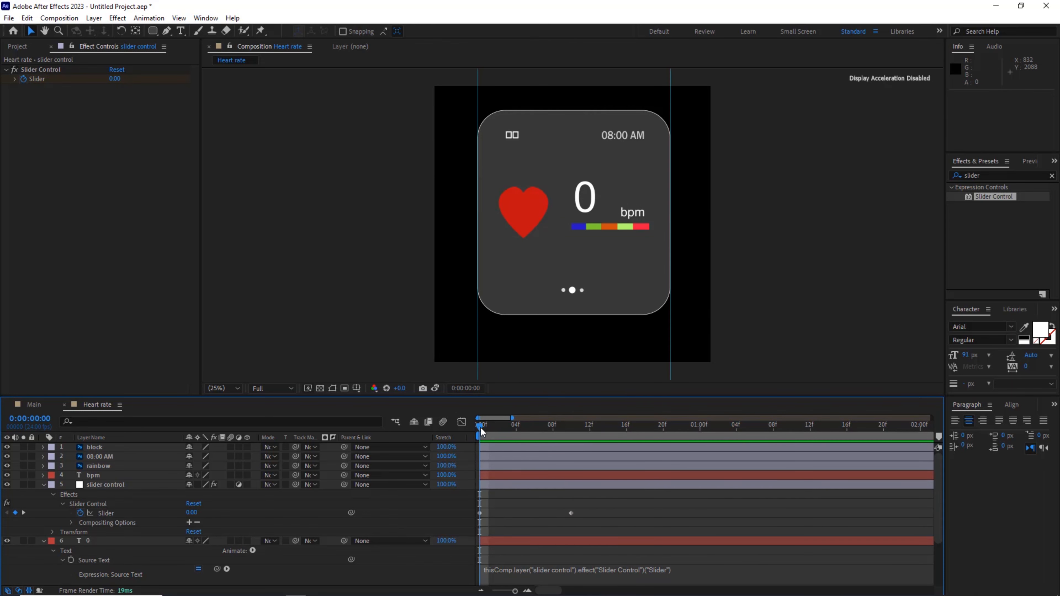
- Wrap the "0" layer's Source Text expression in Math.round() so the counter shows whole numbers, and play it back from the start
{"action": "left_click_drag", "start_coordinate": [480, 427], "coordinate": [534, 426]}
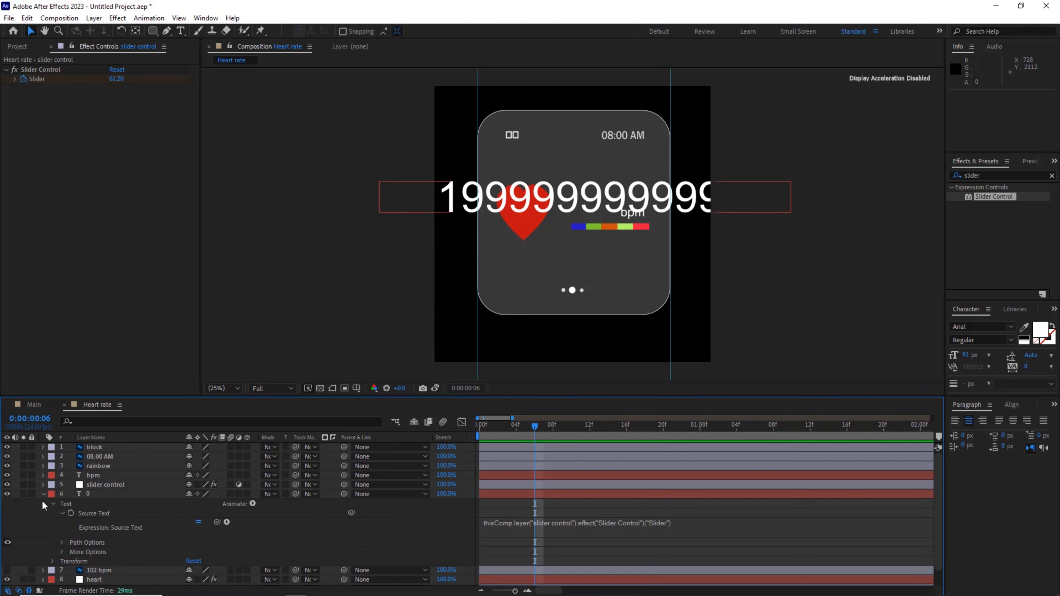
{"action": "left_click", "coordinate": [496, 533]}
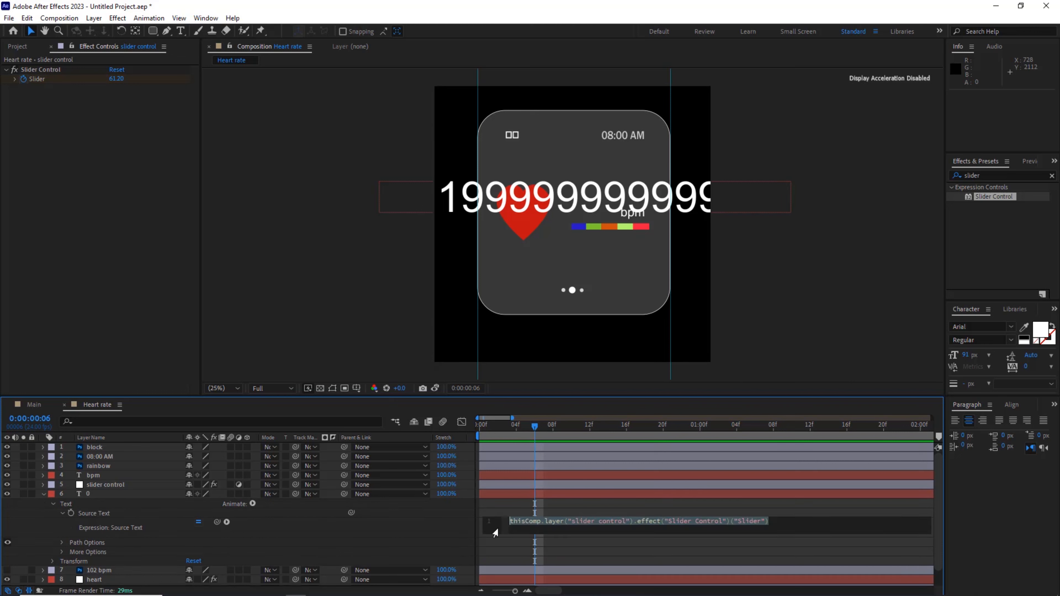
{"action": "left_click", "coordinate": [510, 522]}
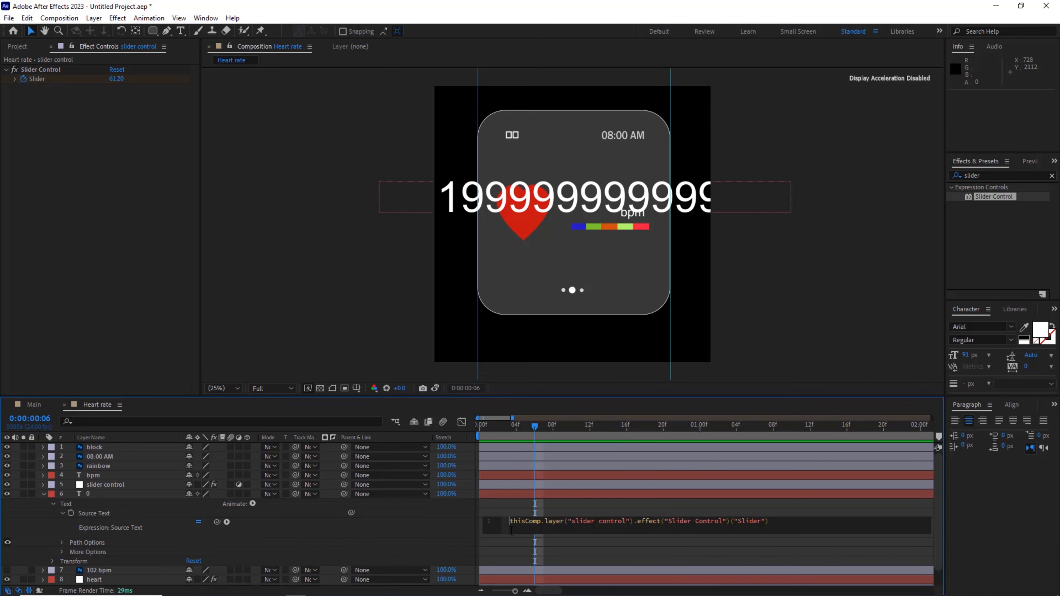
{"action": "type", "text": "Math"}
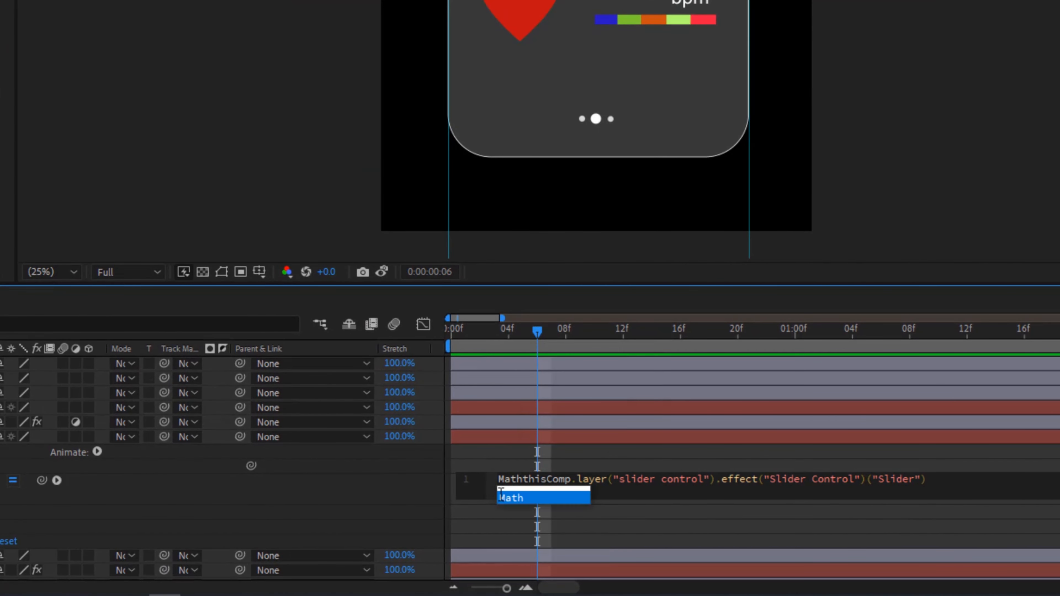
{"action": "type", "text": ".round"}
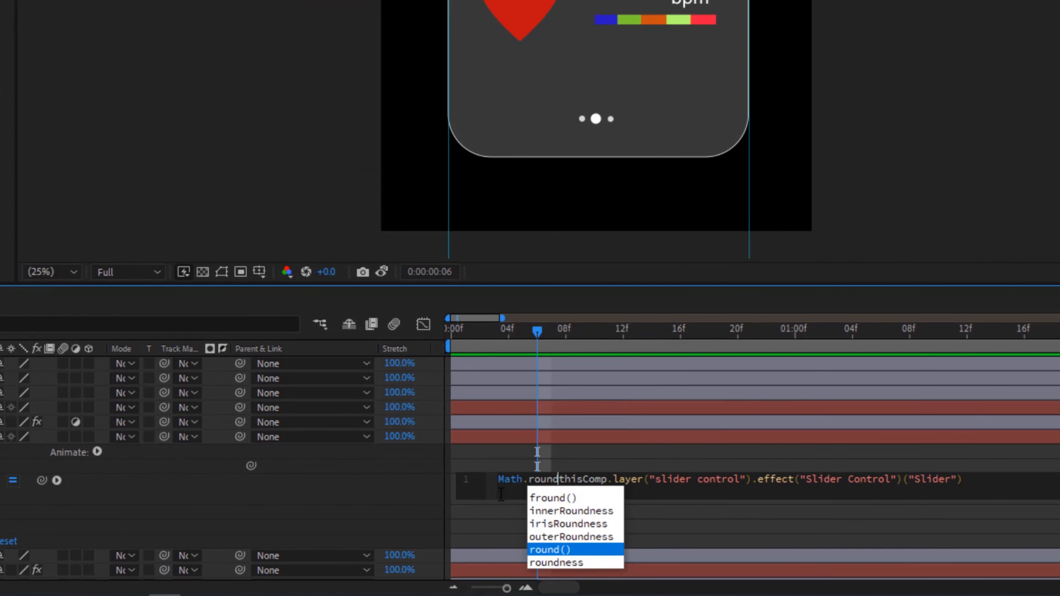
{"action": "key", "text": "Return"}
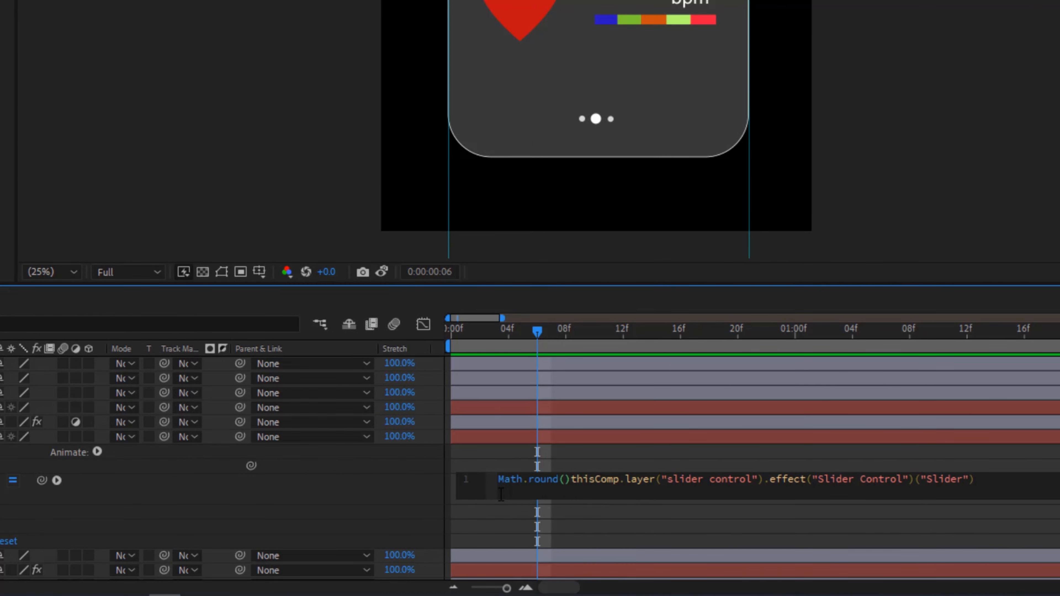
{"action": "key", "text": "Delete"}
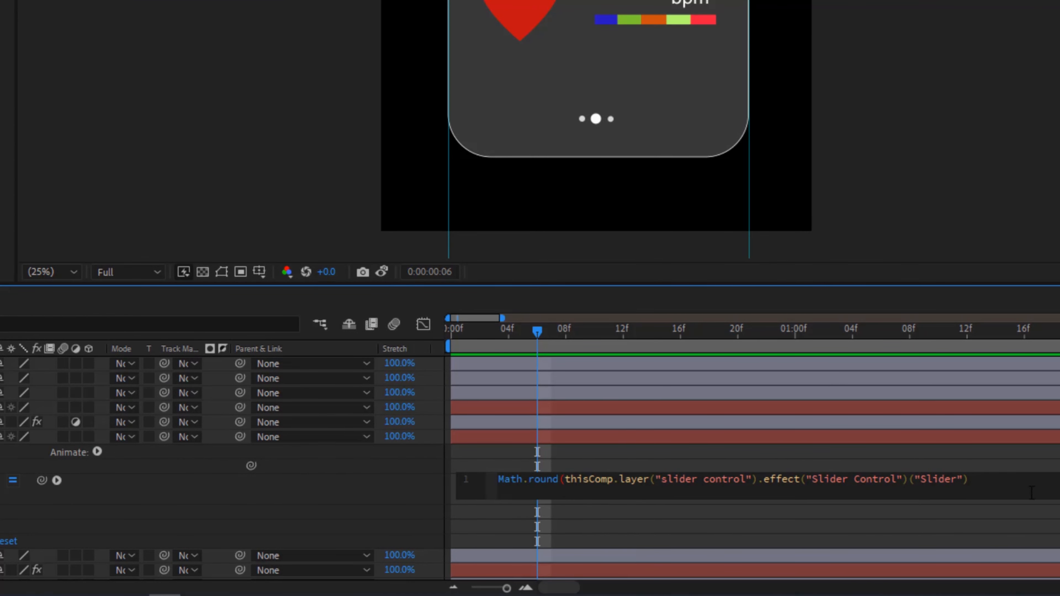
{"action": "left_click", "coordinate": [1014, 485]}
{"action": "type", "text": ")"}
{"action": "left_click", "coordinate": [466, 331]}
{"action": "key", "text": "space"}
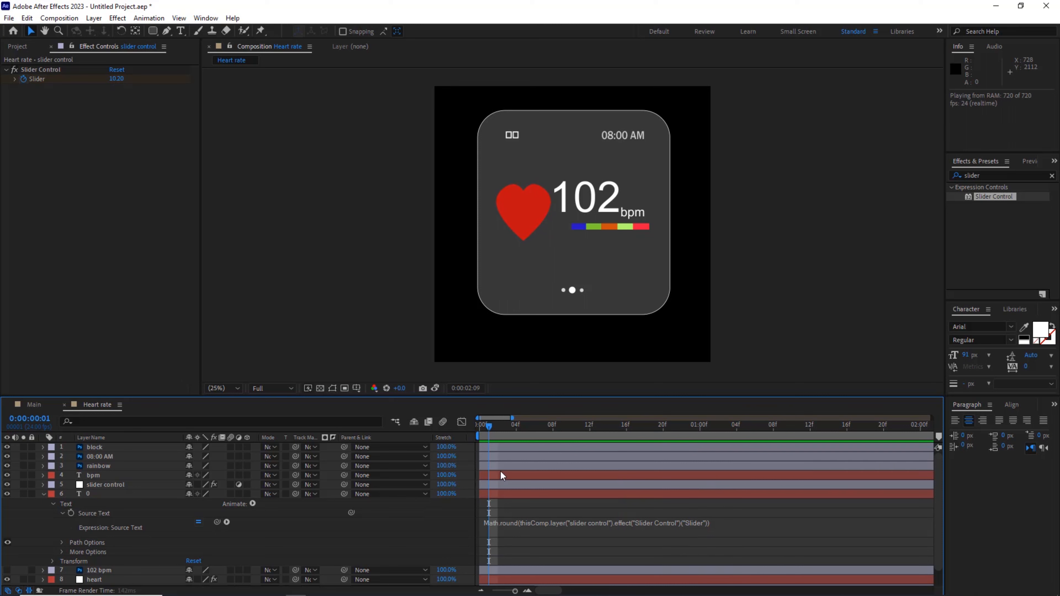
- At 0:00:00:12, reduce the "0" layer's font size to 242 px and reposition the number between the heart and bpm, above the rainbow bar
{"action": "left_click_drag", "start_coordinate": [482, 422], "coordinate": [589, 424]}
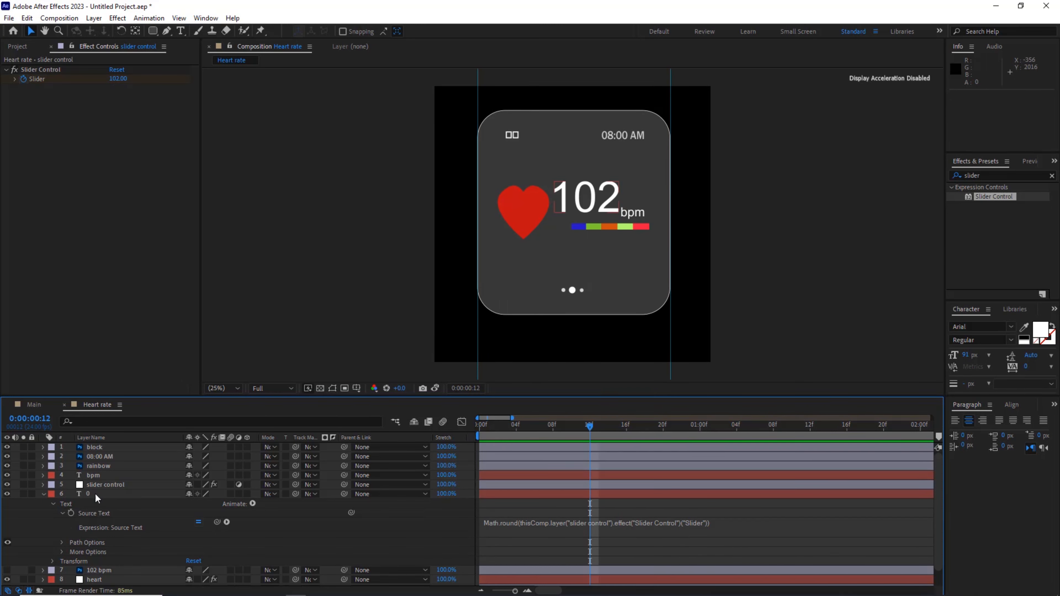
{"action": "left_click", "coordinate": [43, 495]}
{"action": "left_click", "coordinate": [88, 497]}
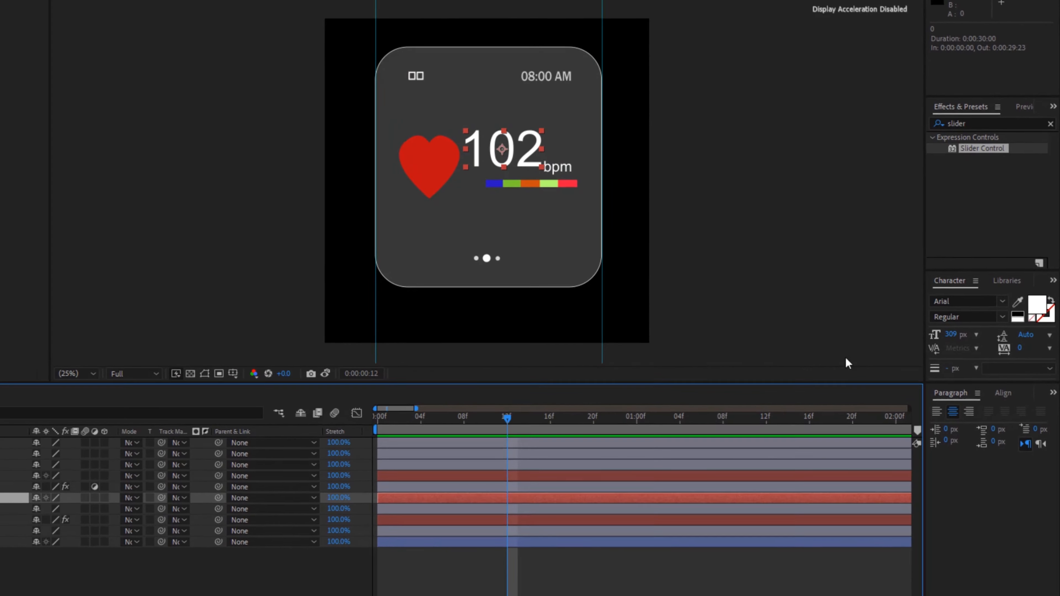
{"action": "left_click_drag", "start_coordinate": [950, 335], "coordinate": [899, 330]}
{"action": "left_click_drag", "start_coordinate": [486, 144], "coordinate": [485, 138]}
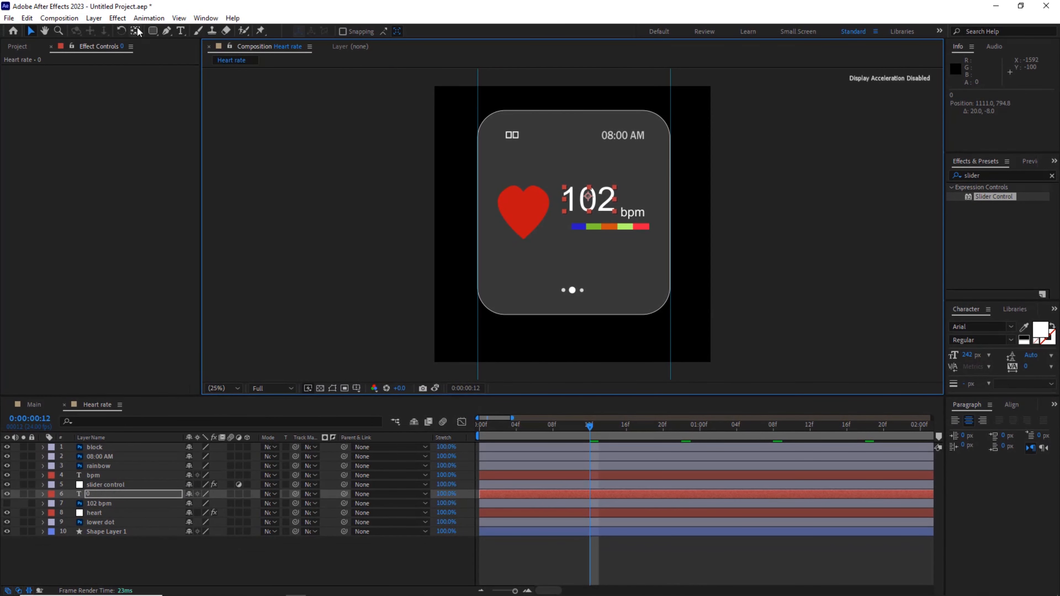
- Play back the resized number counter from the start of the timeline
{"action": "left_click", "coordinate": [136, 31]}
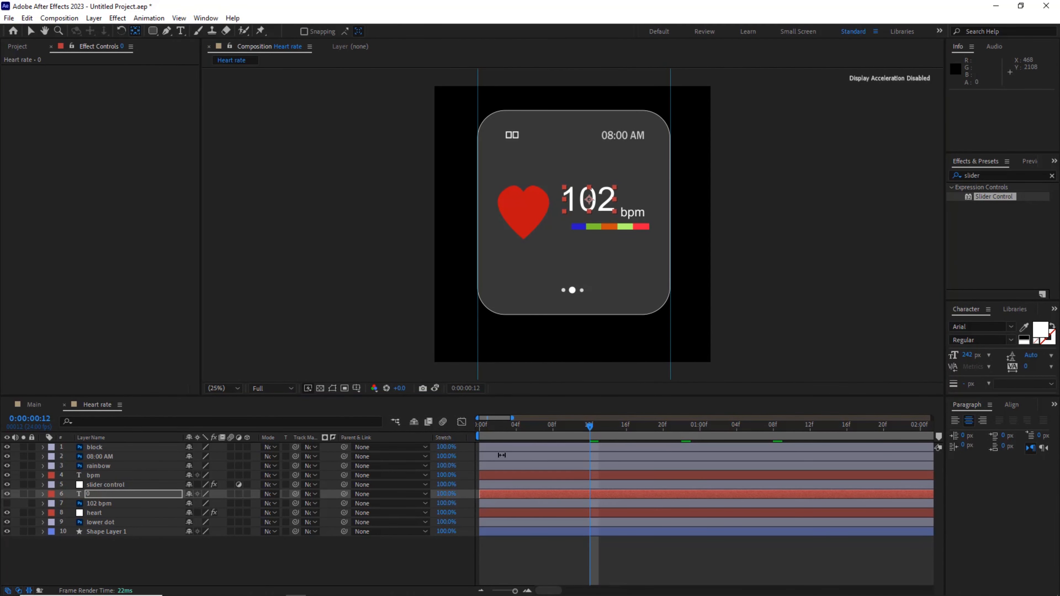
{"action": "left_click_drag", "start_coordinate": [501, 423], "coordinate": [455, 421]}
{"action": "key", "text": "space"}
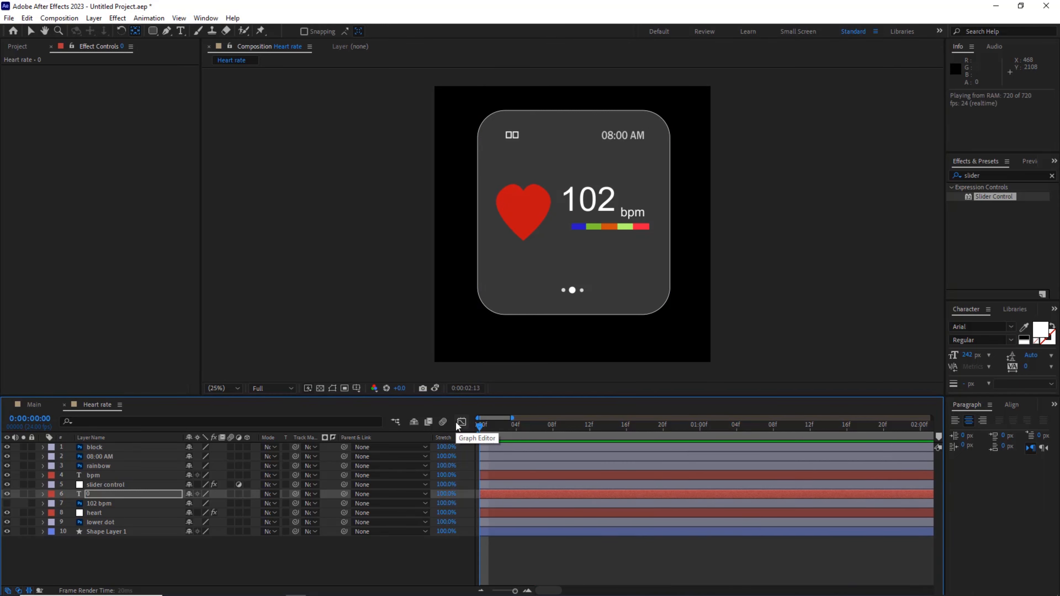
{"action": "left_click", "coordinate": [485, 422]}
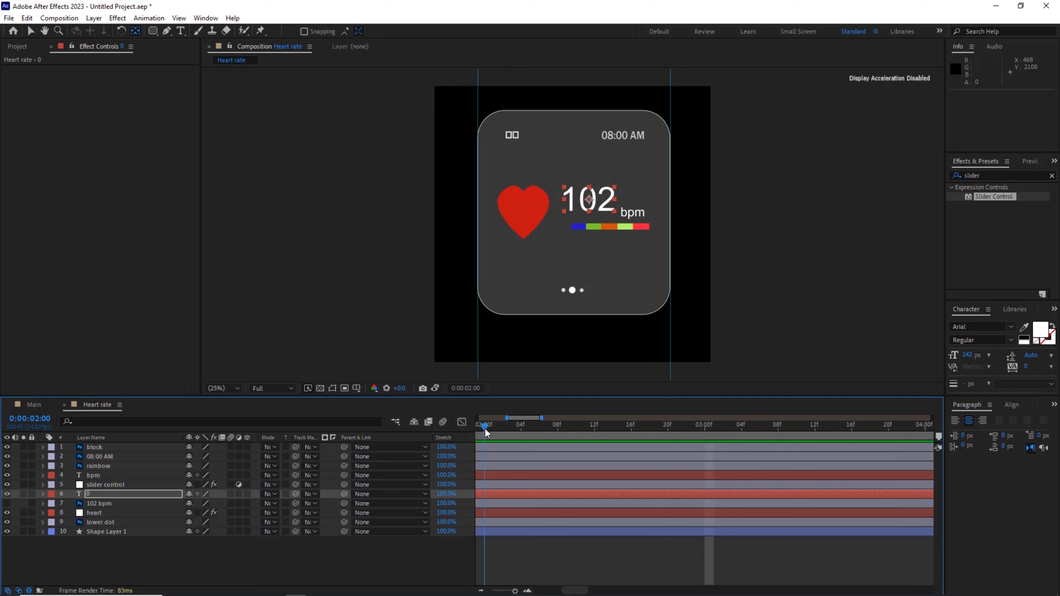
- Return to the start of the timeline and create a new adjustment layer in the Heart rate composition
{"action": "left_click_drag", "start_coordinate": [516, 591], "coordinate": [493, 591]}
{"action": "left_click_drag", "start_coordinate": [509, 423], "coordinate": [462, 421]}
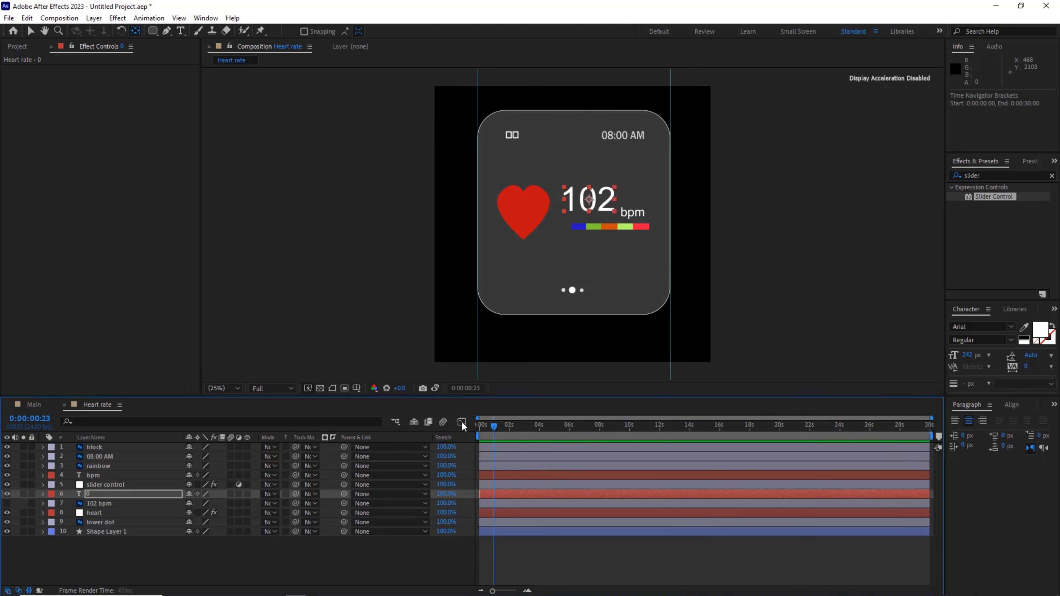
{"action": "left_click", "coordinate": [334, 571]}
{"action": "right_click", "coordinate": [120, 549]}
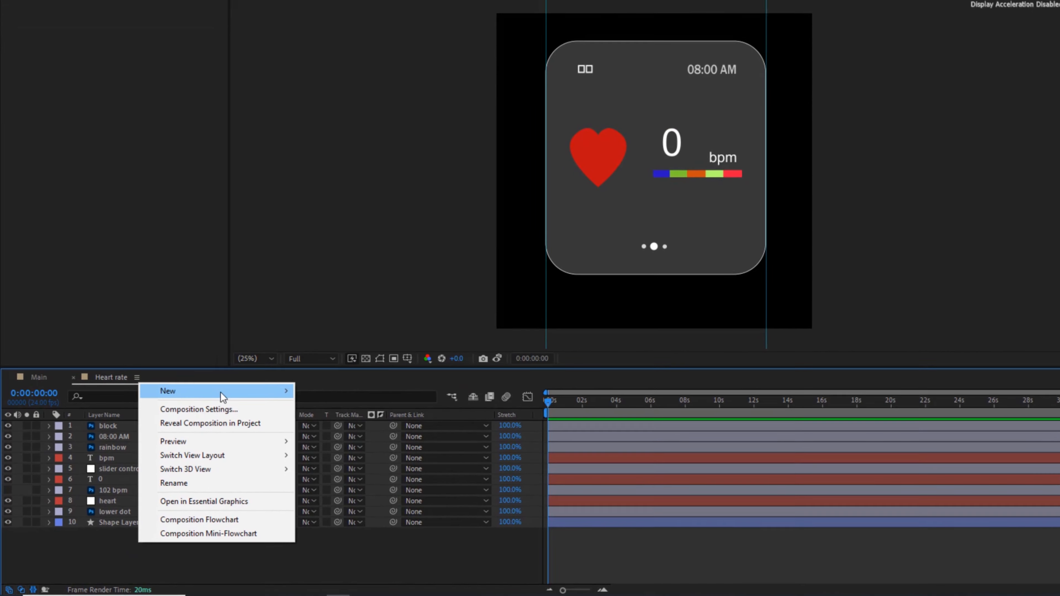
{"action": "mouse_move", "coordinate": [195, 417]}
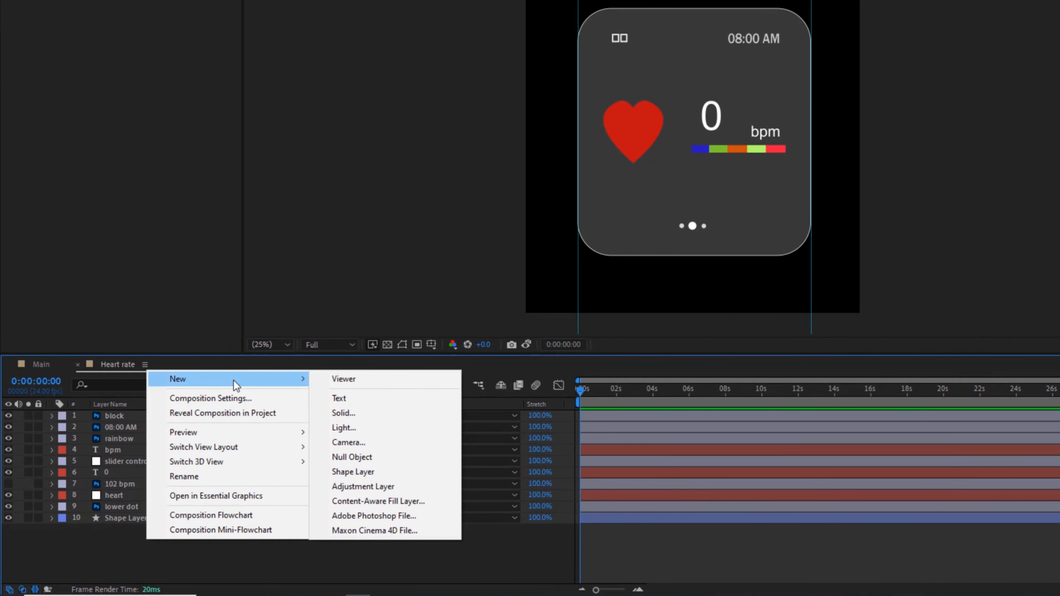
{"action": "left_click", "coordinate": [301, 508]}
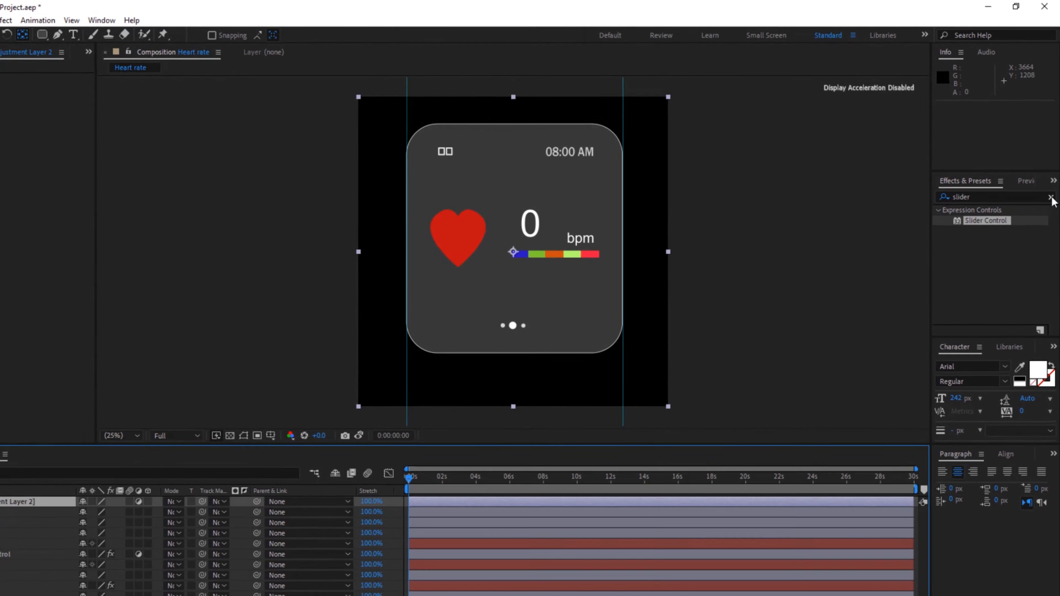
- Search the effects for "hue" and apply Hue/Saturation to Adjustment Layer 2
{"action": "left_click", "coordinate": [1052, 175]}
{"action": "left_click", "coordinate": [1006, 226]}
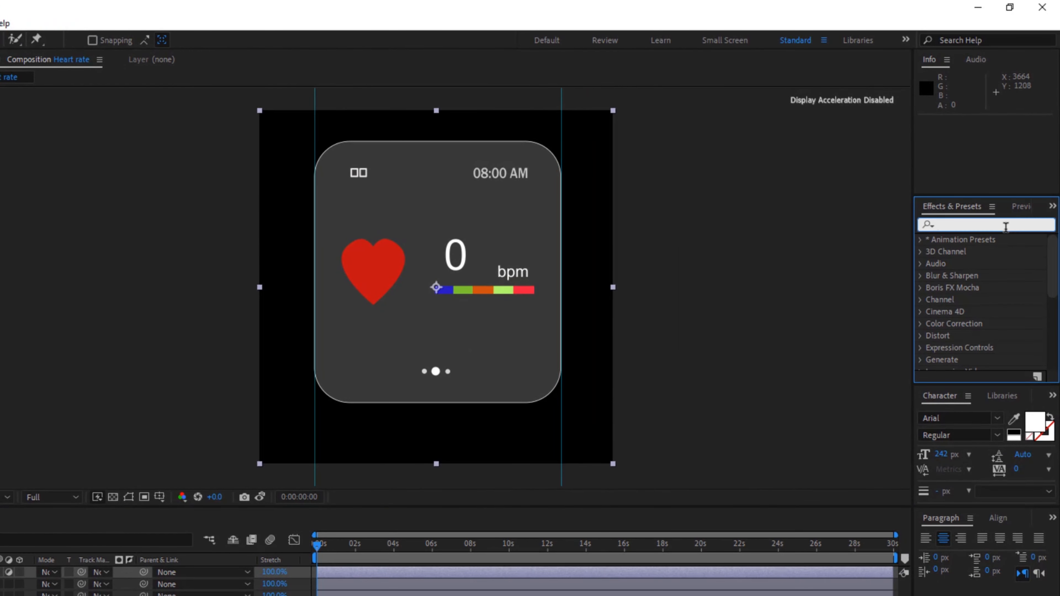
{"action": "type", "text": "hue"}
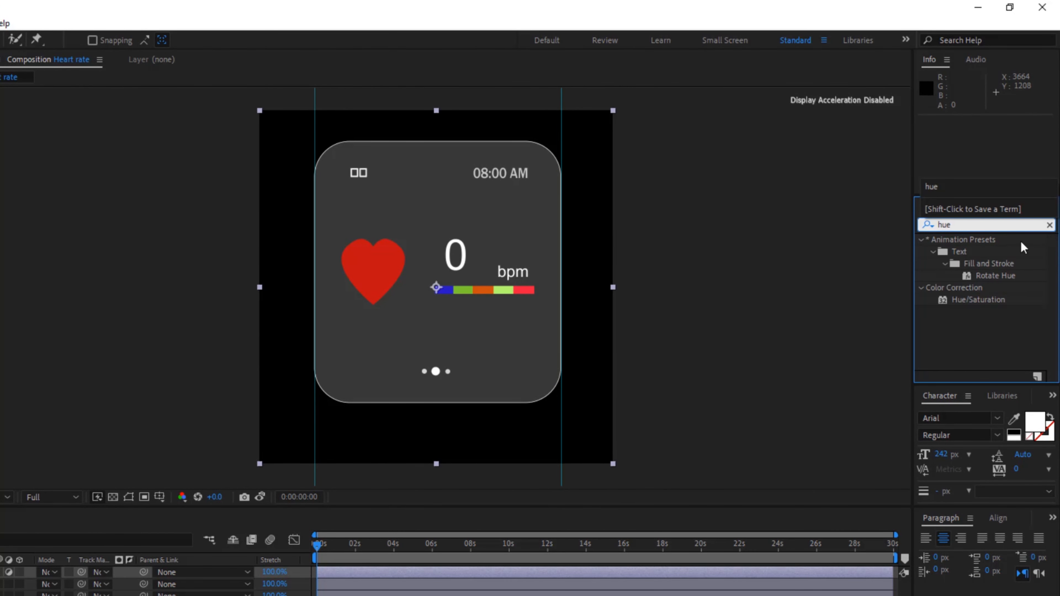
{"action": "left_click_drag", "start_coordinate": [978, 299], "coordinate": [113, 448]}
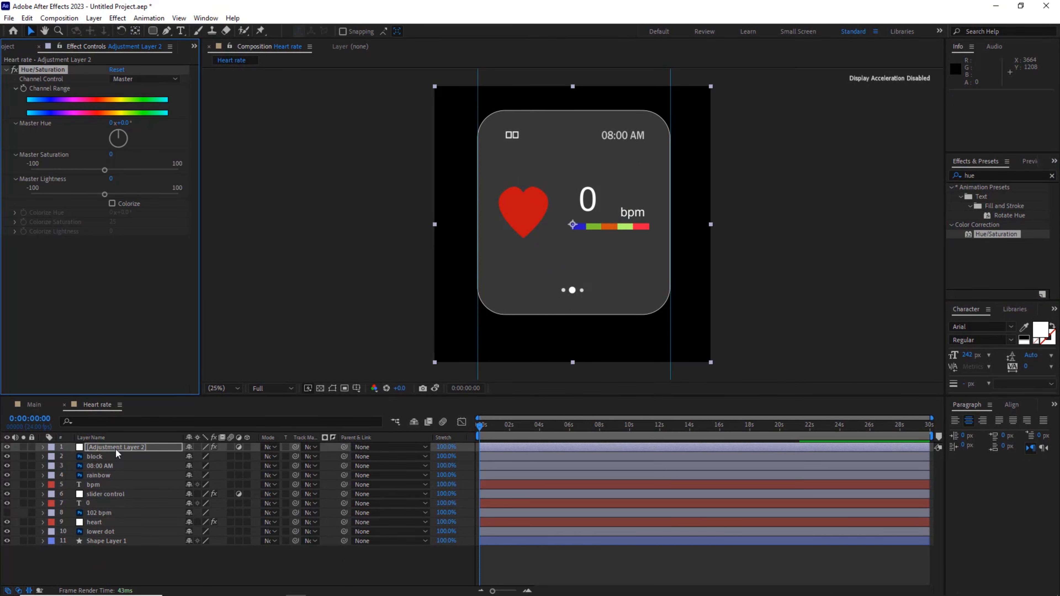
- Keyframe the Hue/Saturation Channel Range with Master Lightness at -100 at 0:00:00:00 and 100 at 0:00:00:02
{"action": "left_click_drag", "start_coordinate": [492, 591], "coordinate": [518, 593]}
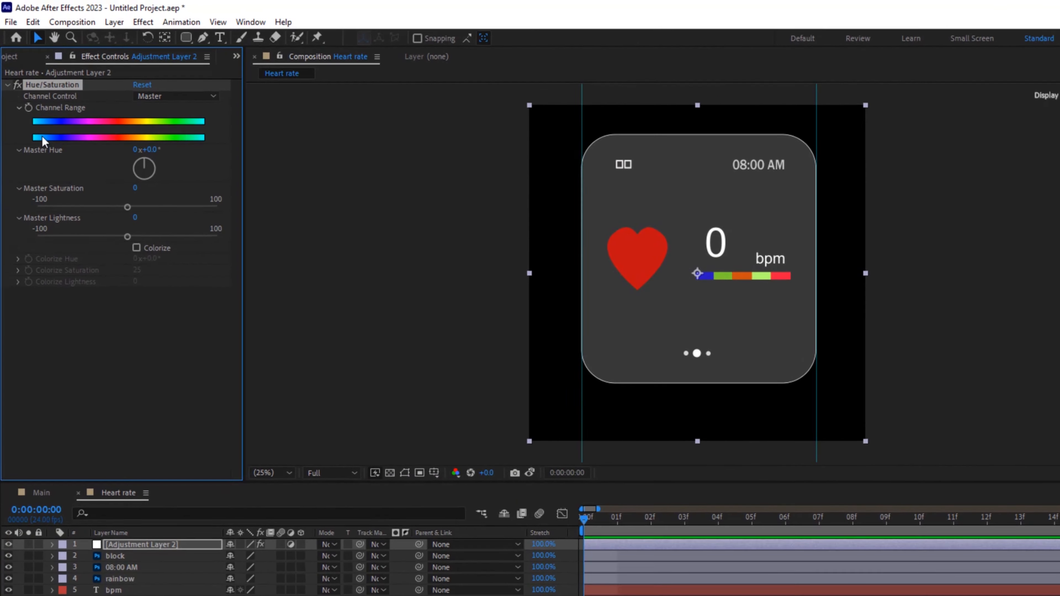
{"action": "left_click", "coordinate": [30, 113]}
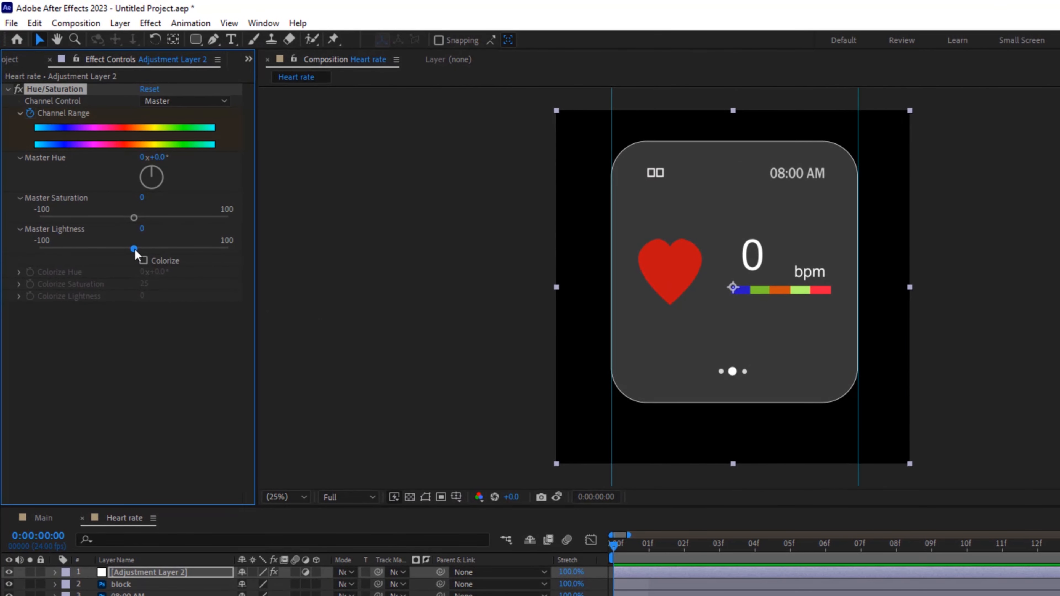
{"action": "left_click_drag", "start_coordinate": [133, 249], "coordinate": [7, 249]}
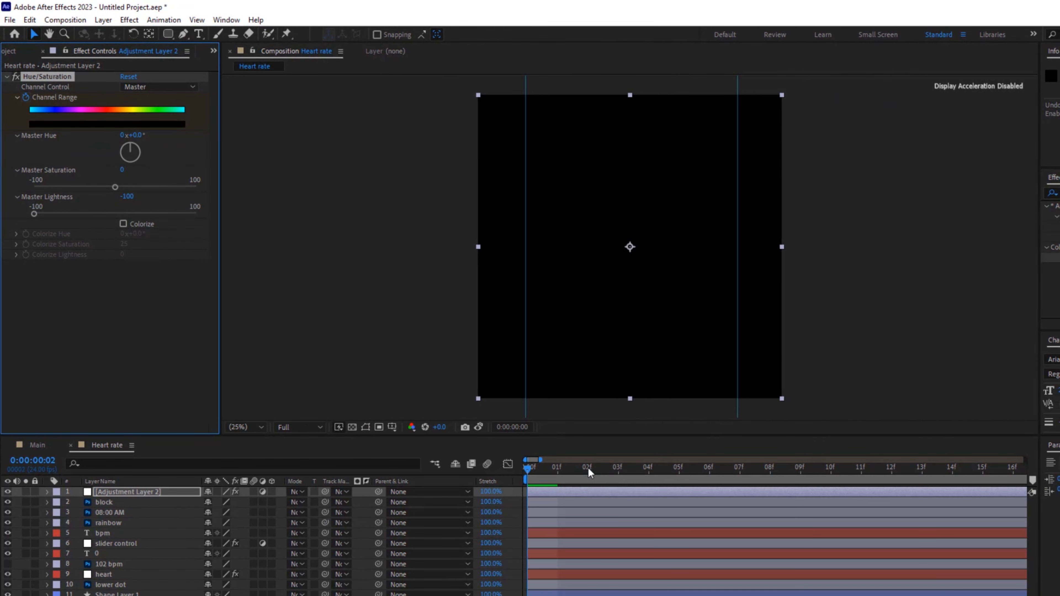
{"action": "left_click", "coordinate": [589, 470]}
{"action": "left_click_drag", "start_coordinate": [34, 215], "coordinate": [199, 217]}
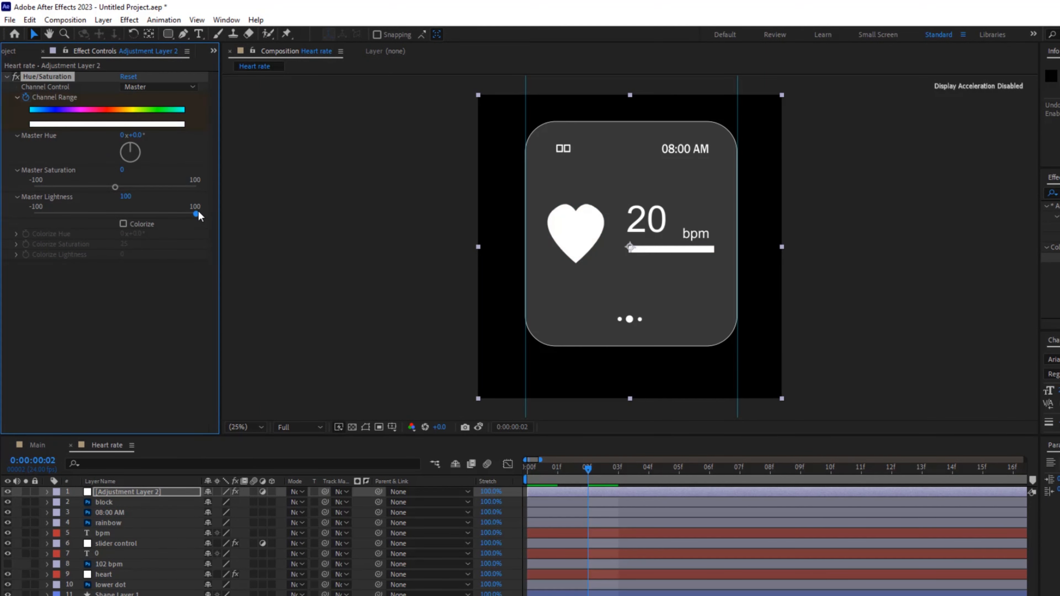
- Copy Adjustment Layer 2's two Channel Range keyframes and paste them at 0:00:00:04 and 0:00:00:08
{"action": "key", "text": "u"}
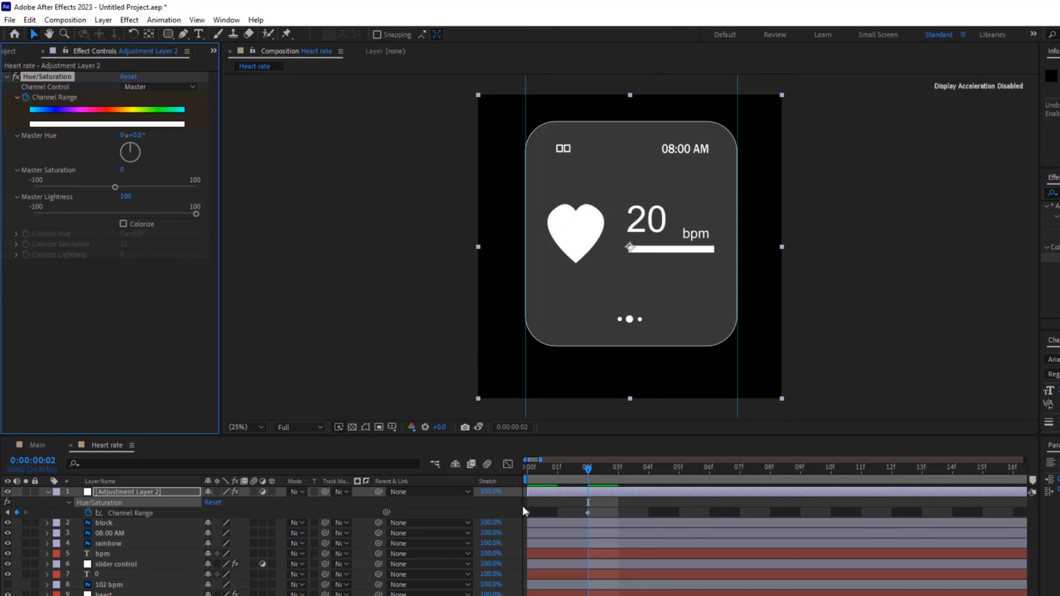
{"action": "left_click_drag", "start_coordinate": [526, 503], "coordinate": [596, 522]}
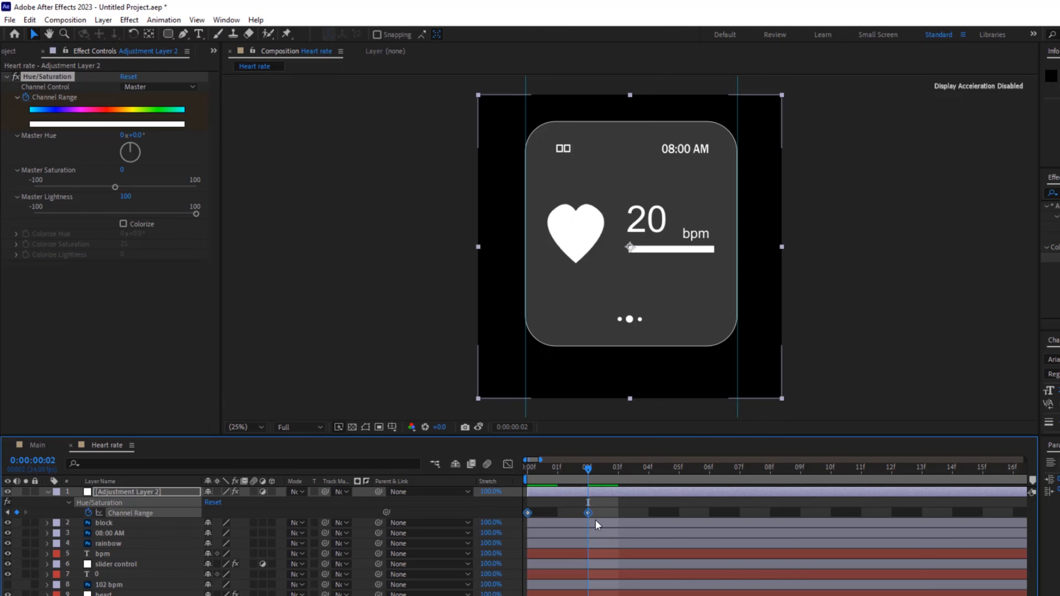
{"action": "left_click", "coordinate": [620, 476]}
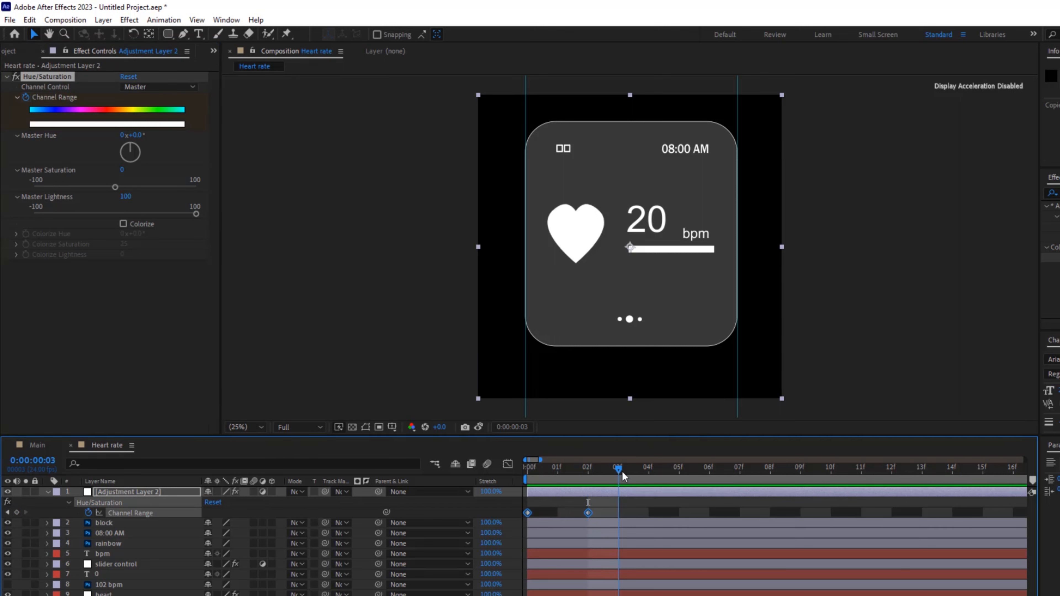
{"action": "left_click", "coordinate": [649, 476]}
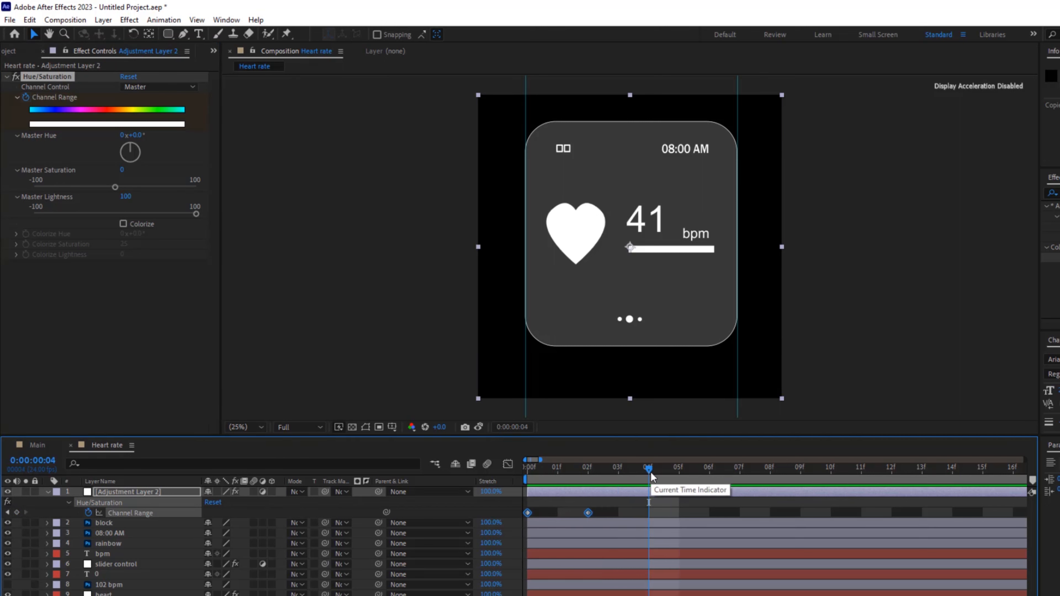
{"action": "key", "text": "ctrl+v"}
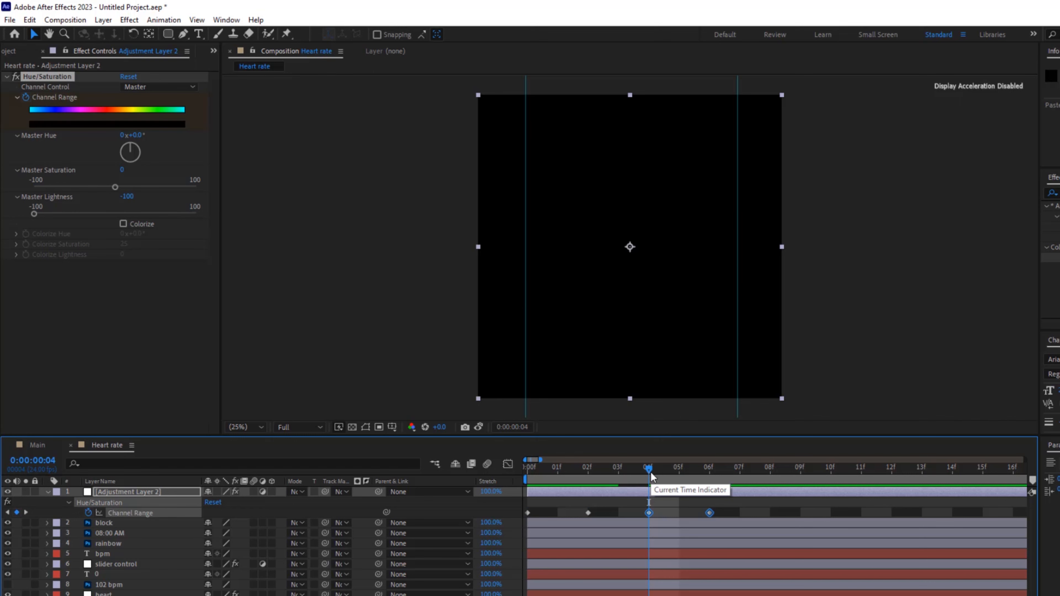
{"action": "left_click", "coordinate": [770, 478]}
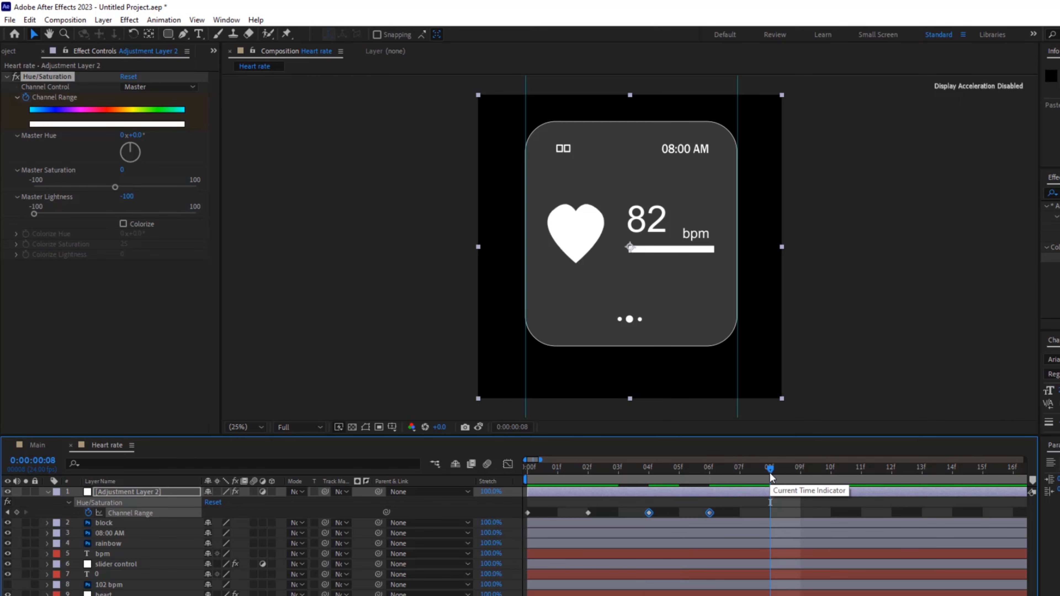
{"action": "key", "text": "ctrl+v"}
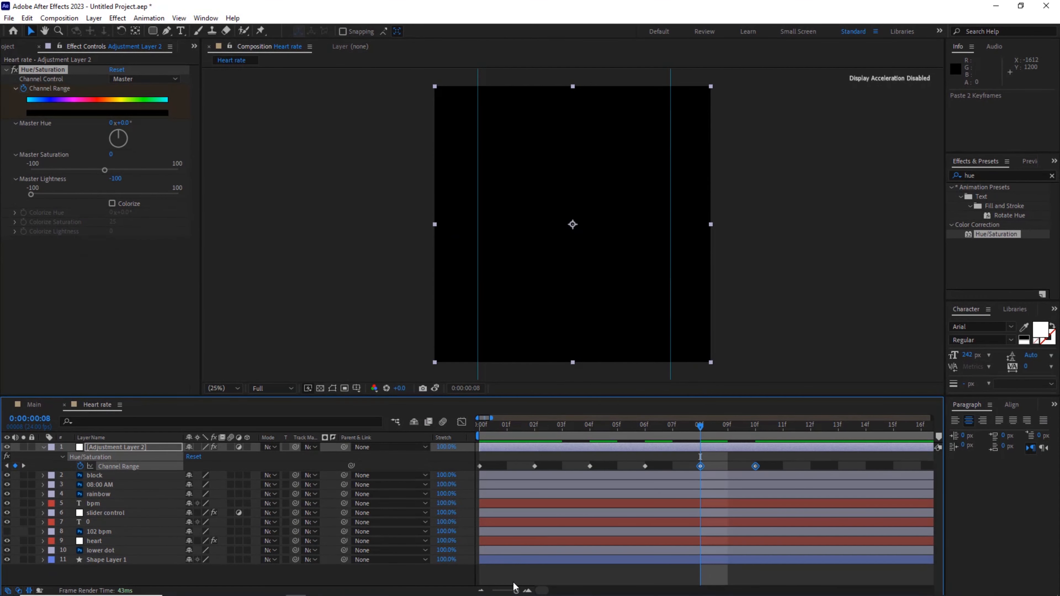
- Add a Channel Range keyframe at 0:00:00:12 with Master Lightness set to 4
{"action": "left_click_drag", "start_coordinate": [516, 591], "coordinate": [512, 591]}
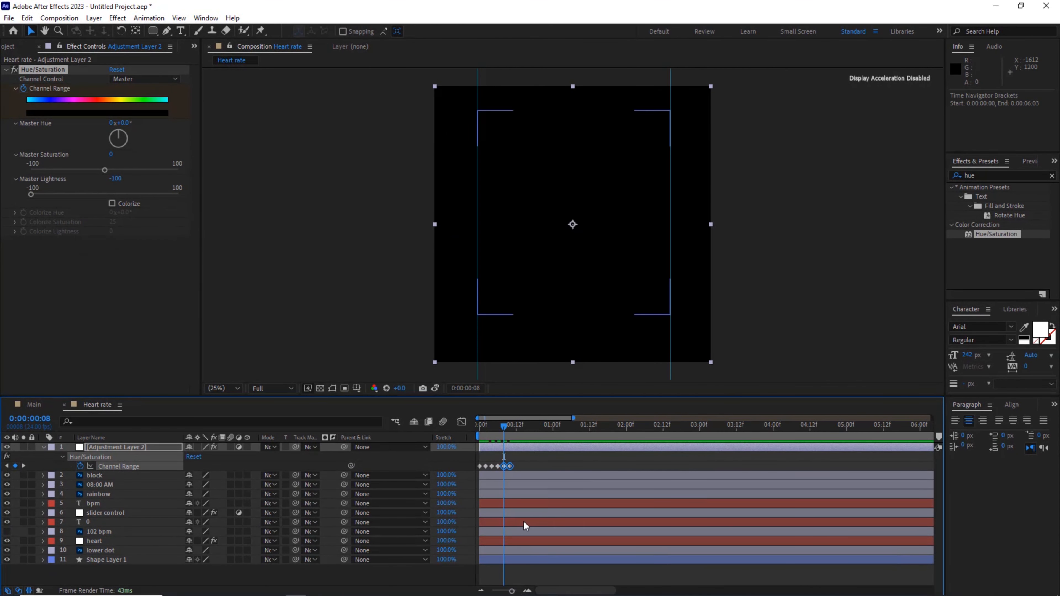
{"action": "left_click", "coordinate": [514, 426]}
{"action": "left_click_drag", "start_coordinate": [513, 426], "coordinate": [510, 426]}
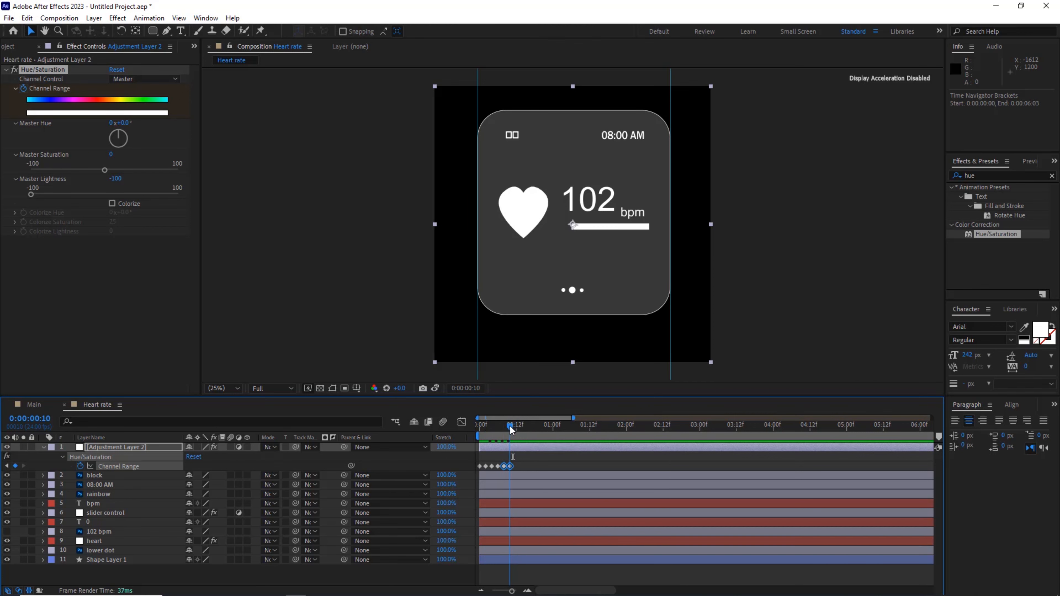
{"action": "left_click", "coordinate": [1029, 162]}
{"action": "left_click", "coordinate": [1016, 178]}
{"action": "left_click", "coordinate": [1016, 177]}
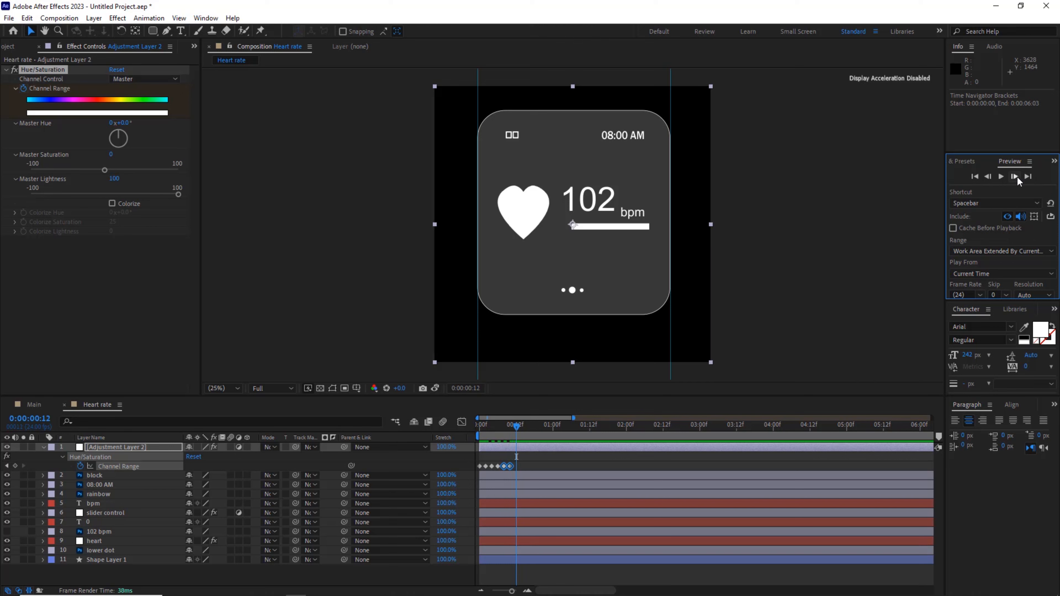
{"action": "left_click", "coordinate": [108, 193]}
- Play back the Heart rate composition from the start to check the flickering intro
{"action": "left_click_drag", "start_coordinate": [501, 422], "coordinate": [471, 423]}
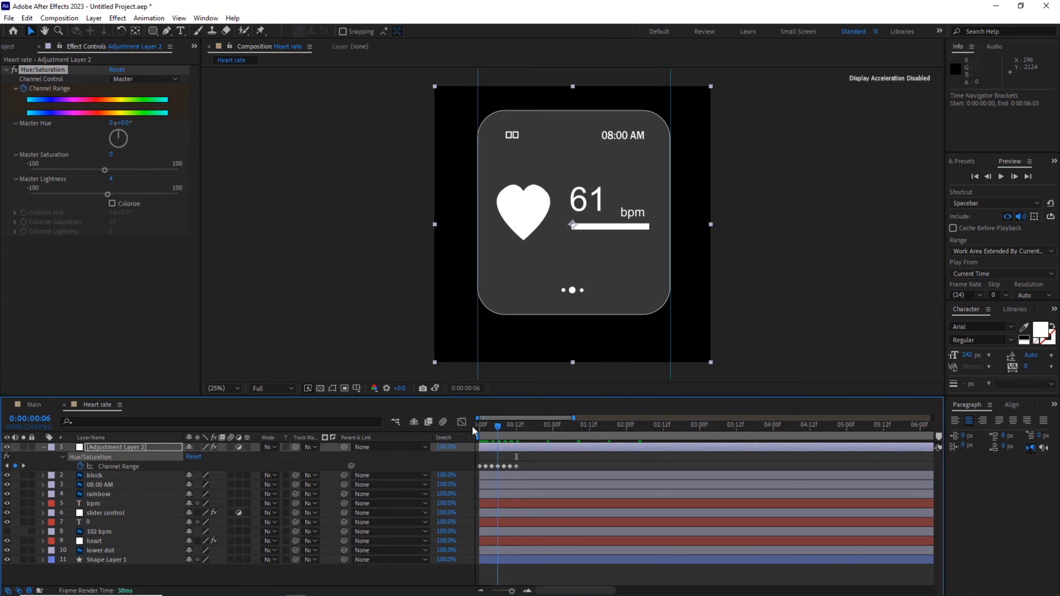
{"action": "key", "text": "space"}
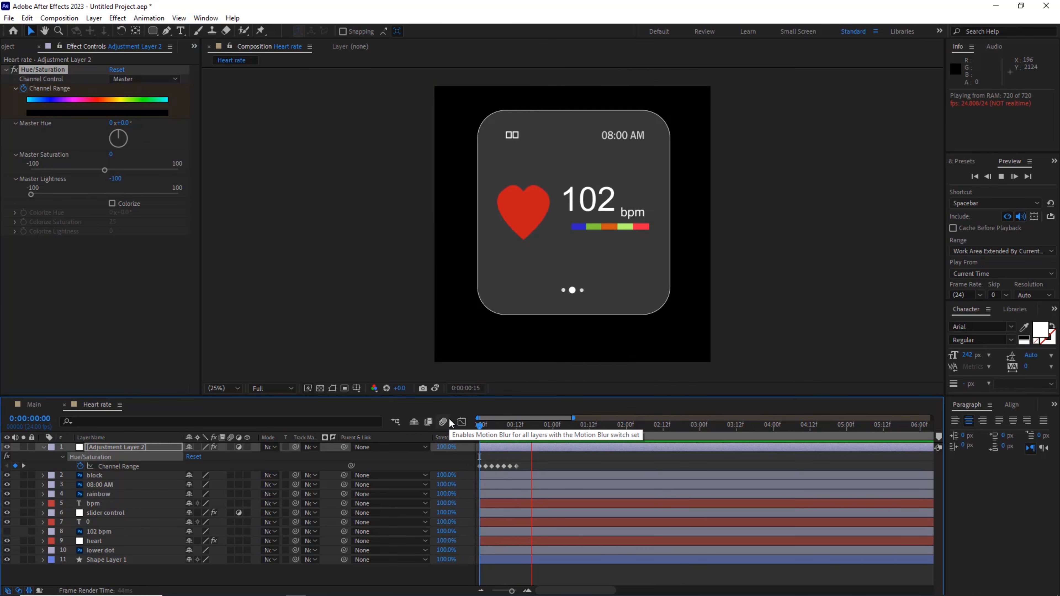
{"action": "key", "text": "space"}
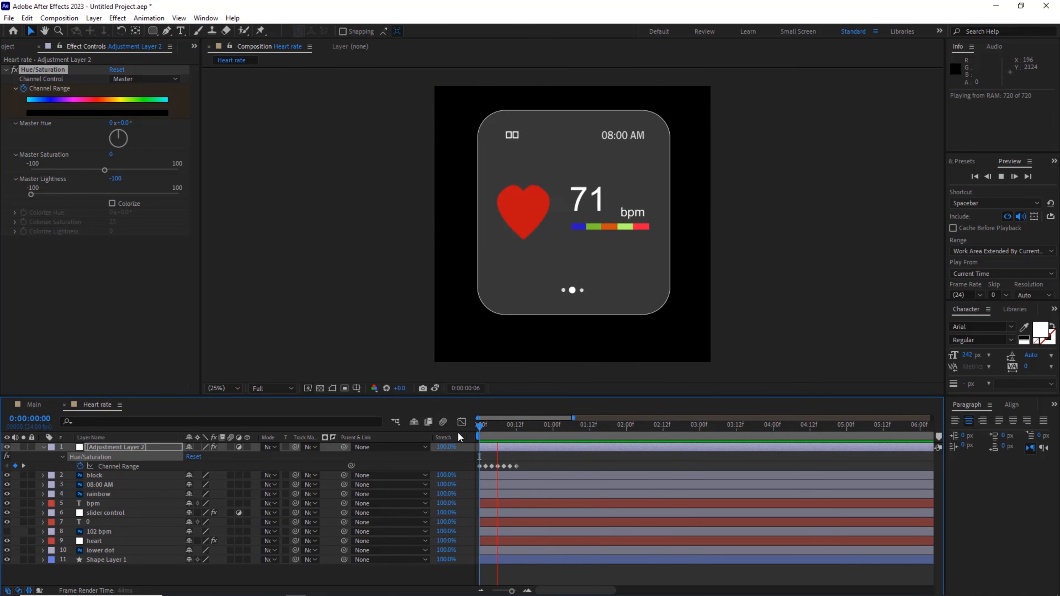
{"action": "key", "text": "space"}
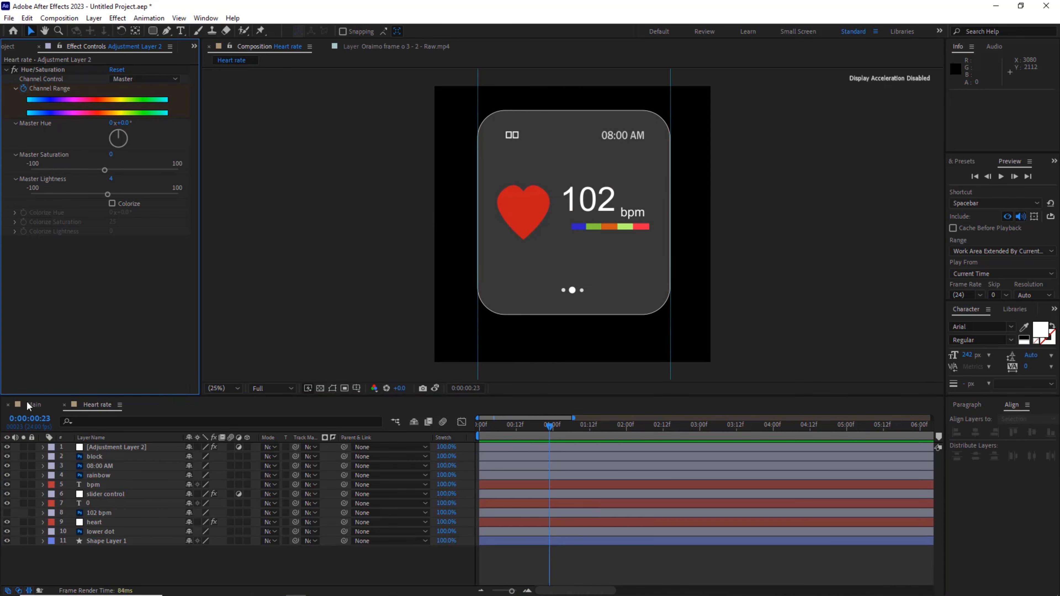
- Place the Heart rate composition above the Oraimo video layer in the Main composition
{"action": "left_click", "coordinate": [27, 405]}
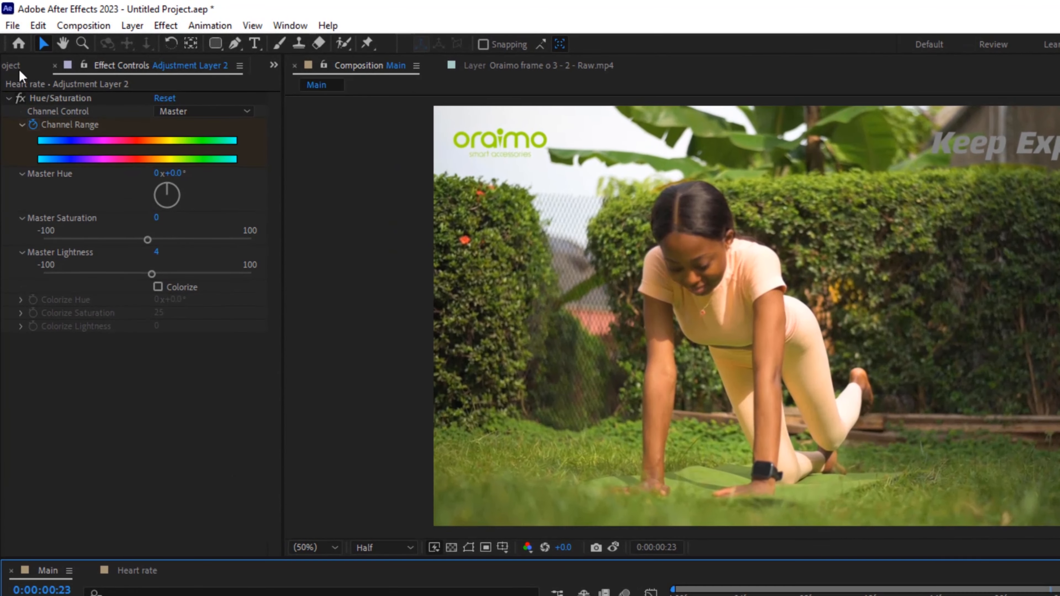
{"action": "left_click", "coordinate": [10, 60]}
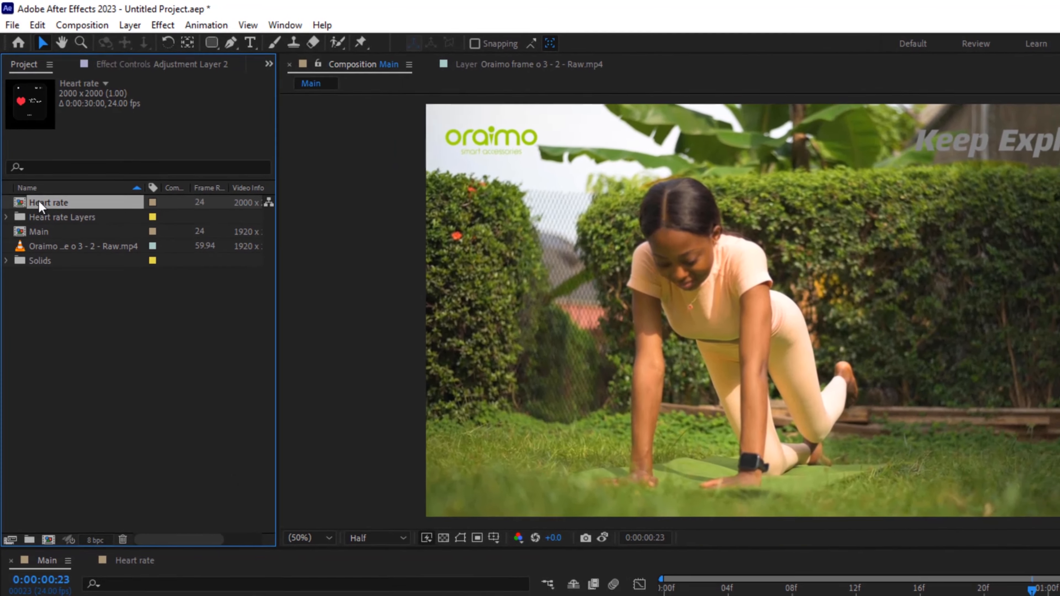
{"action": "left_click_drag", "start_coordinate": [38, 200], "coordinate": [98, 595]}
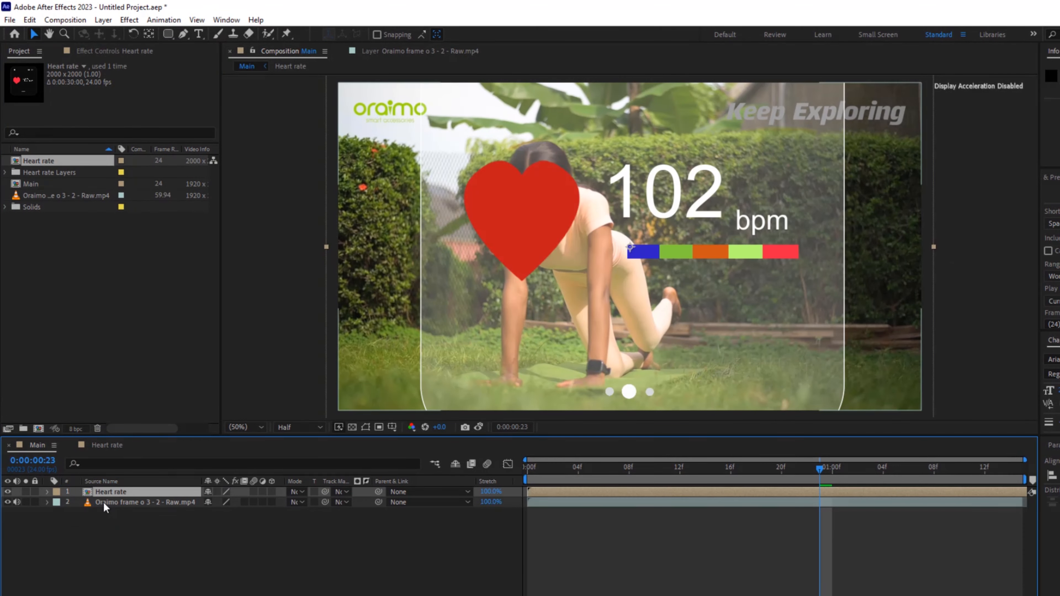
- Scale the Heart rate layer to 25% and move it beside the exercising woman, over the hedge
{"action": "key", "text": "s"}
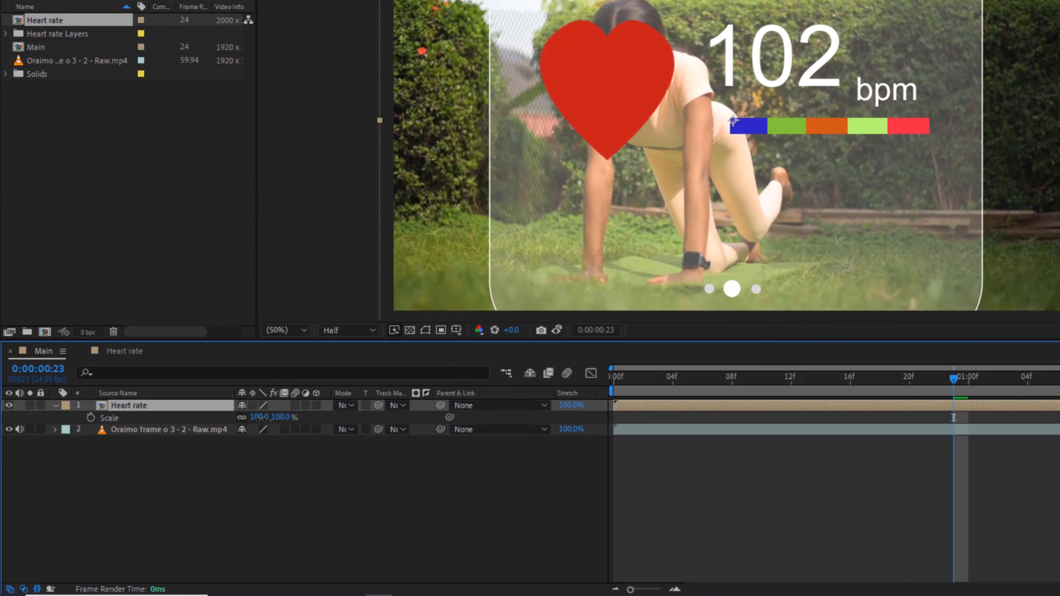
{"action": "left_click", "coordinate": [258, 417]}
{"action": "type", "text": "25"}
{"action": "left_click", "coordinate": [233, 480]}
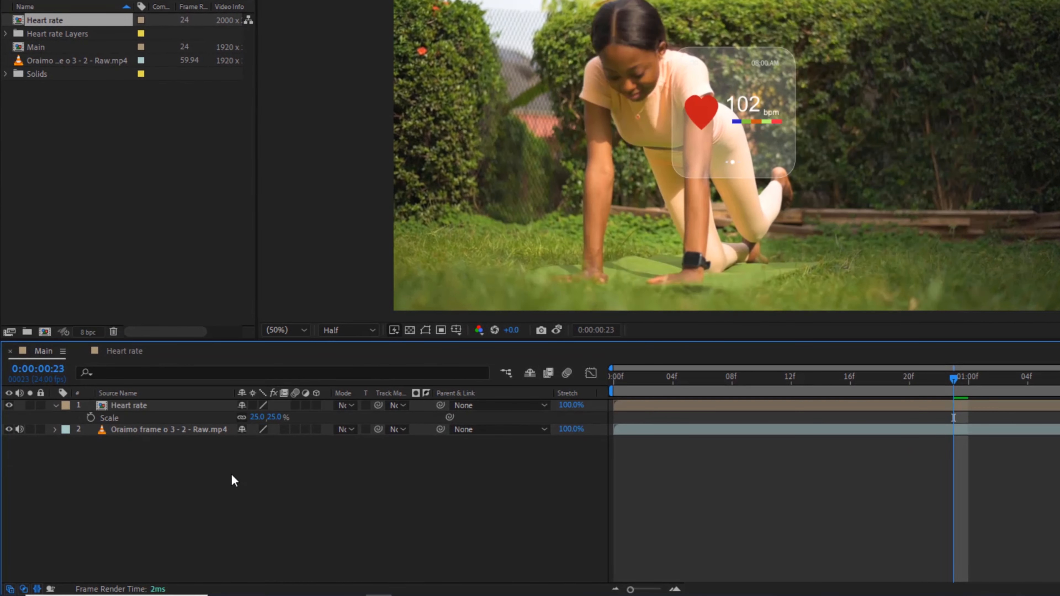
{"action": "left_click_drag", "start_coordinate": [732, 121], "coordinate": [865, 183]}
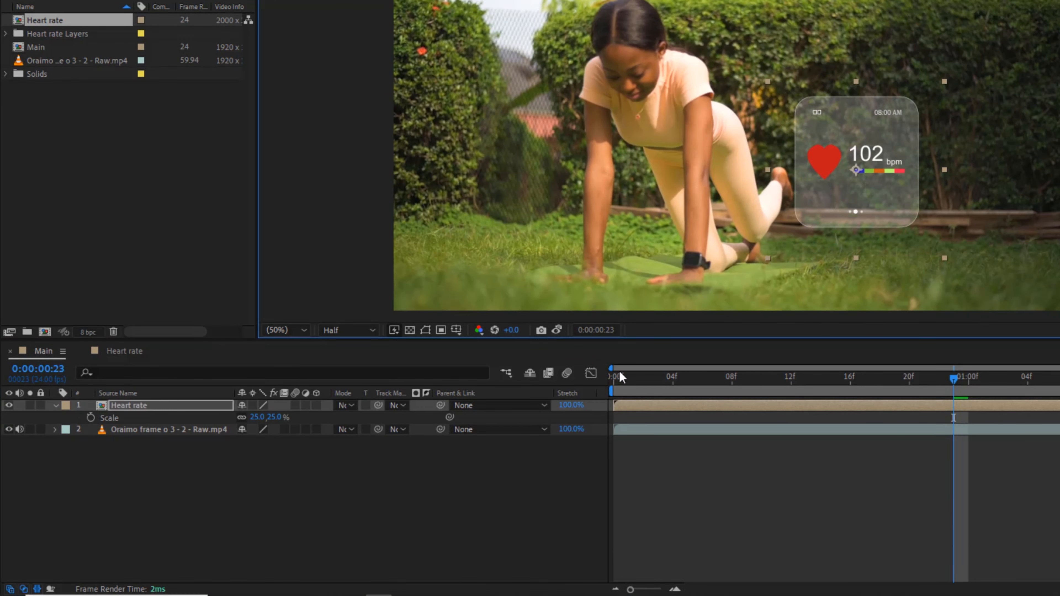
- Keyframe the Heart rate layer's Opacity at 0% at 0:00:00:00
{"action": "left_click_drag", "start_coordinate": [691, 377], "coordinate": [622, 387]}
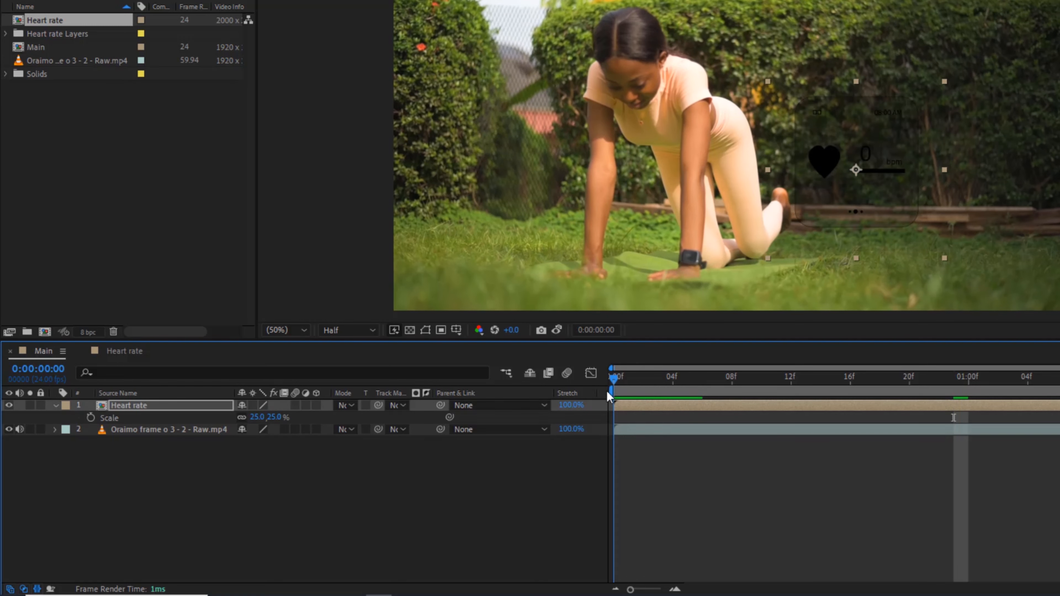
{"action": "left_click", "coordinate": [333, 501]}
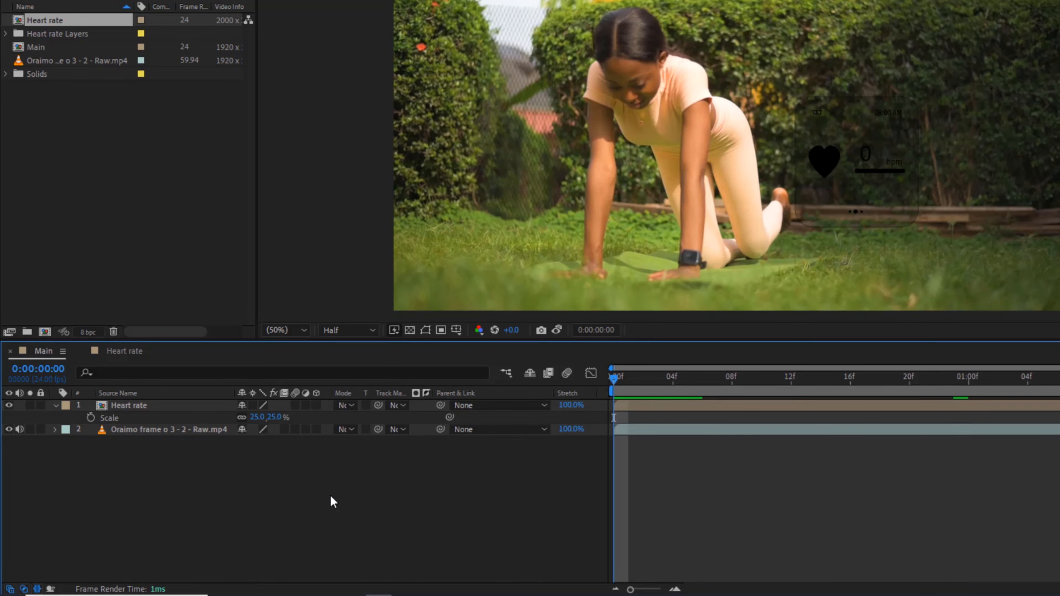
{"action": "left_click", "coordinate": [106, 405]}
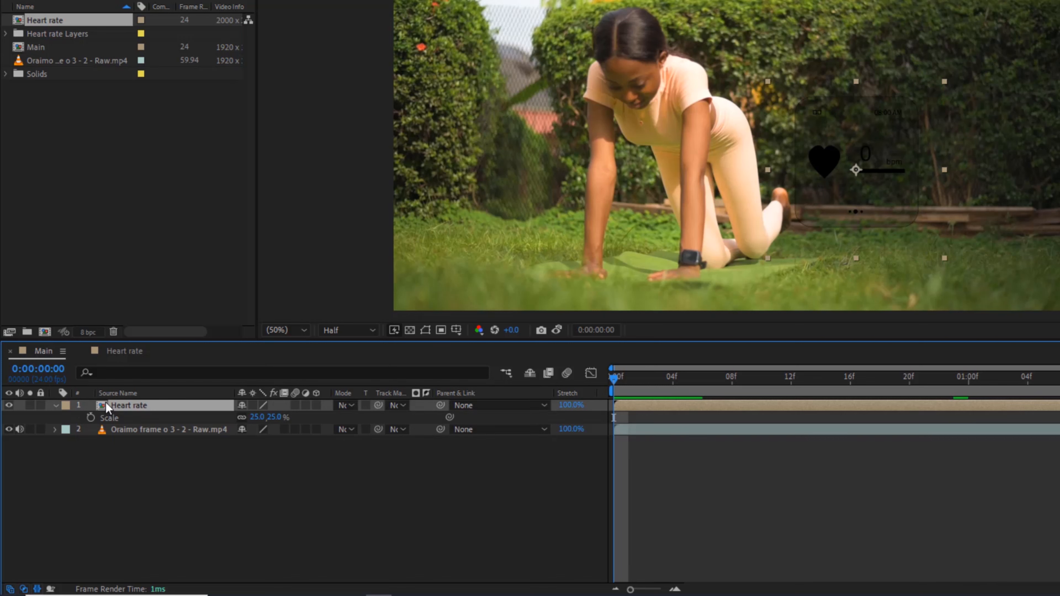
{"action": "key", "text": "t"}
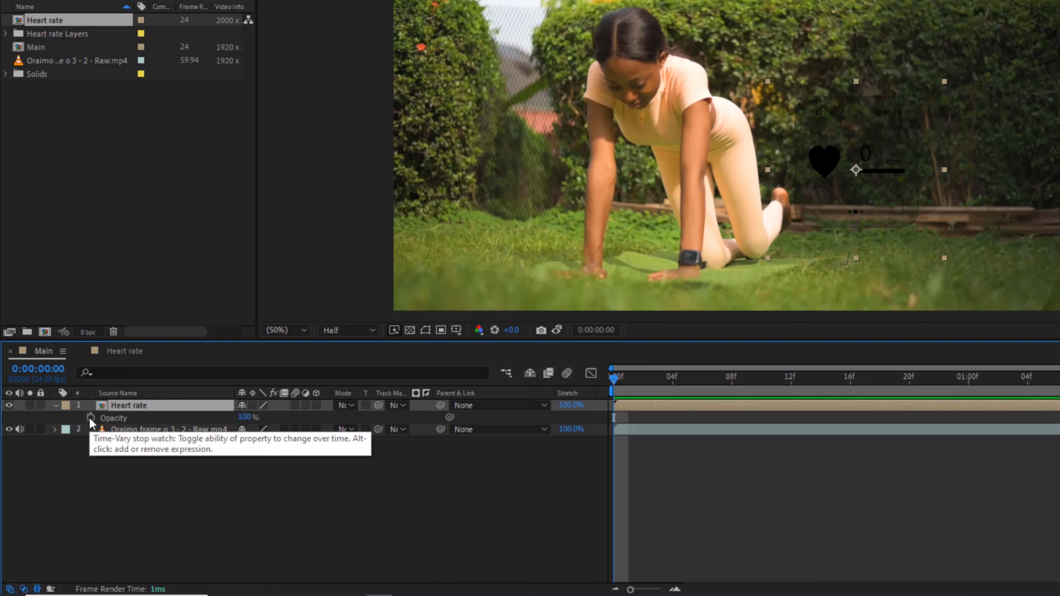
{"action": "left_click", "coordinate": [90, 417]}
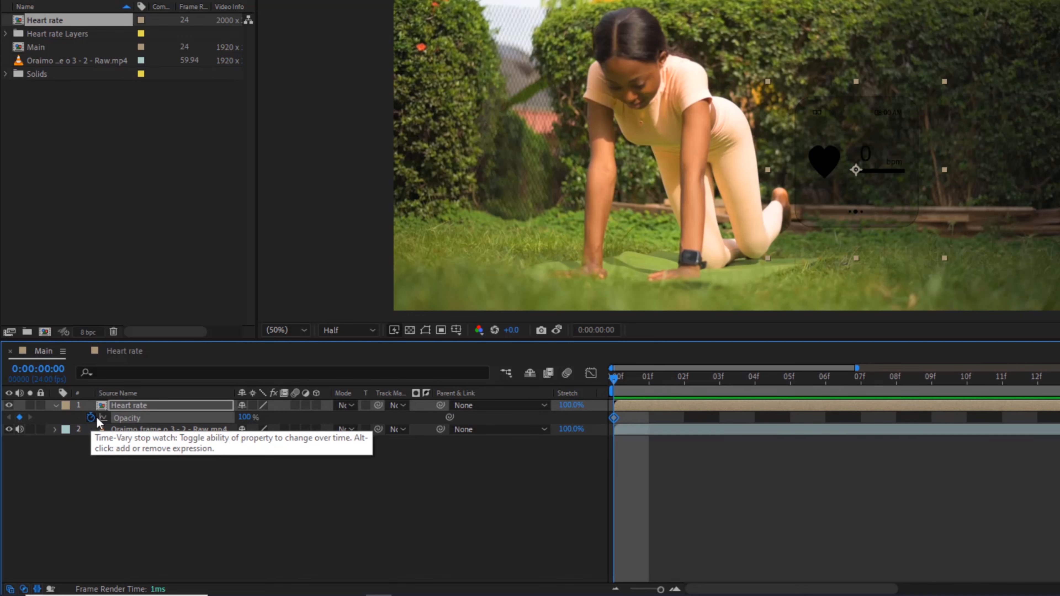
{"action": "left_click", "coordinate": [245, 417]}
{"action": "type", "text": "0"}
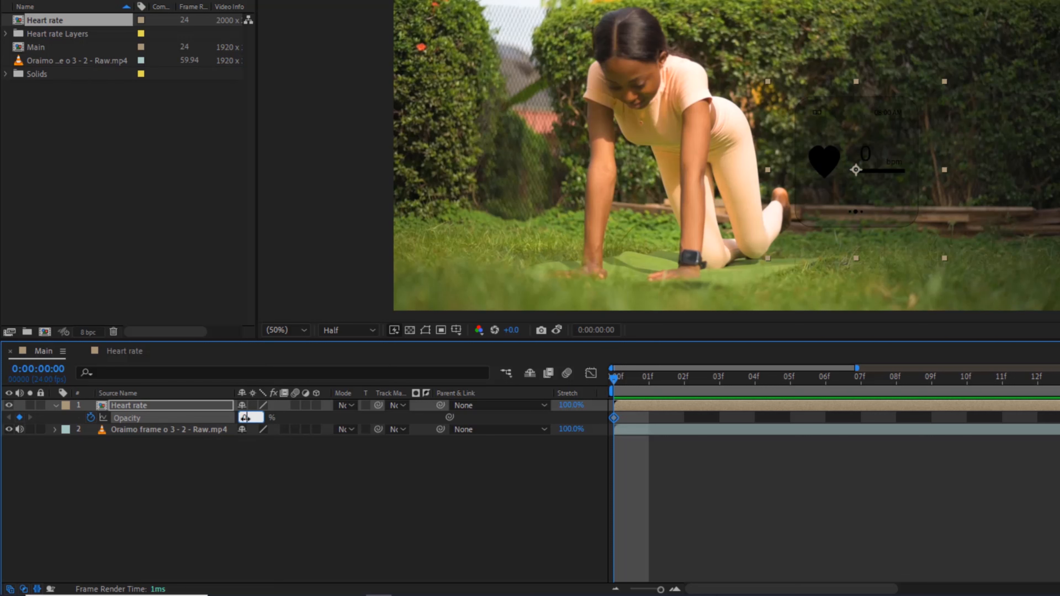
{"action": "key", "text": "Return"}
- Keyframe the Heart rate layer's Opacity at 100% at 0:00:00:05
{"action": "left_click", "coordinate": [789, 382]}
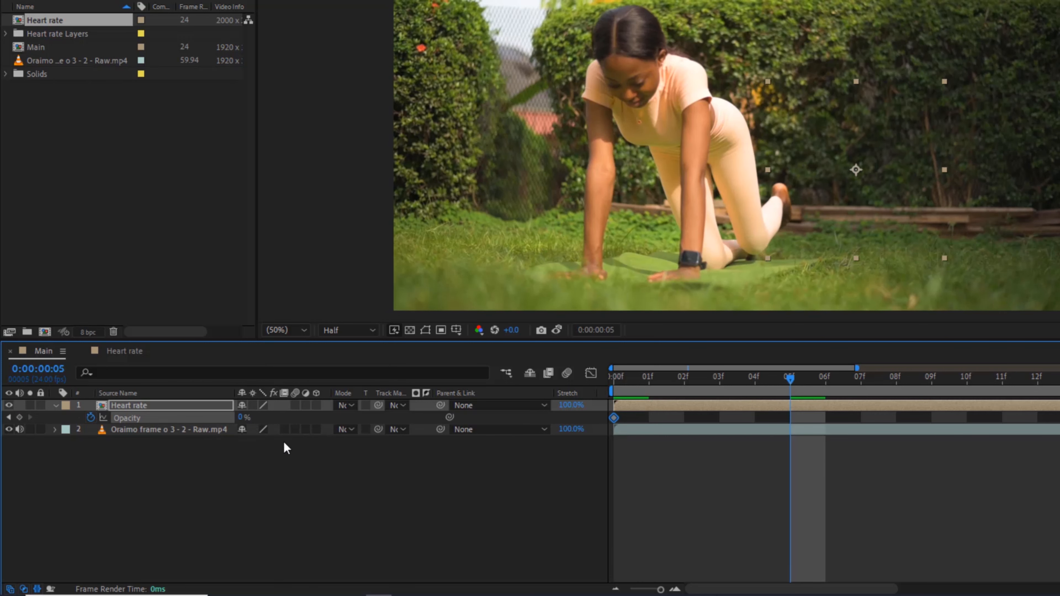
{"action": "left_click", "coordinate": [242, 418]}
{"action": "type", "text": "1"}
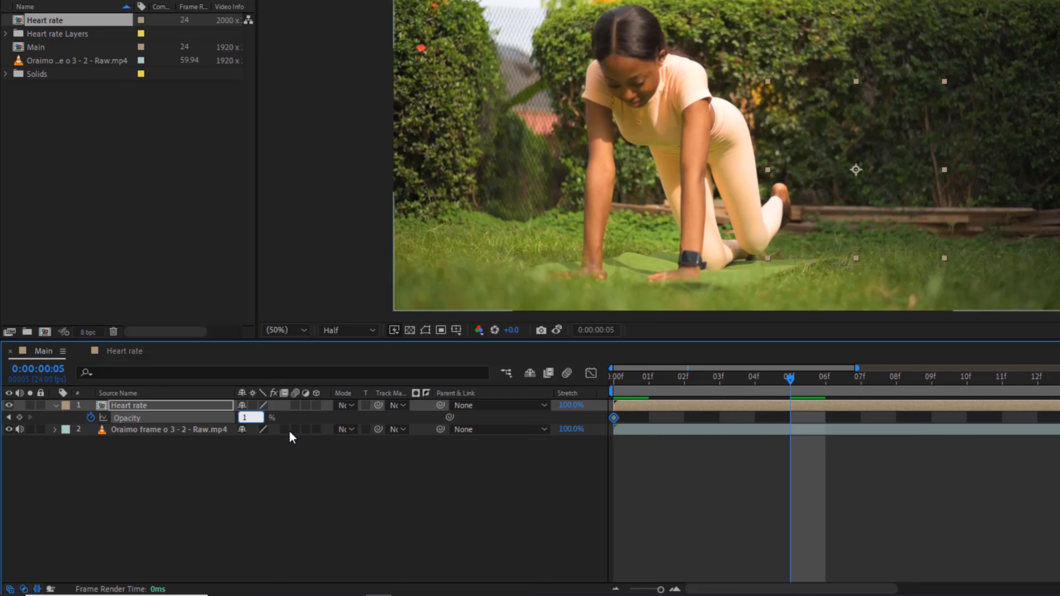
{"action": "type", "text": "00"}
{"action": "key", "text": "Return"}
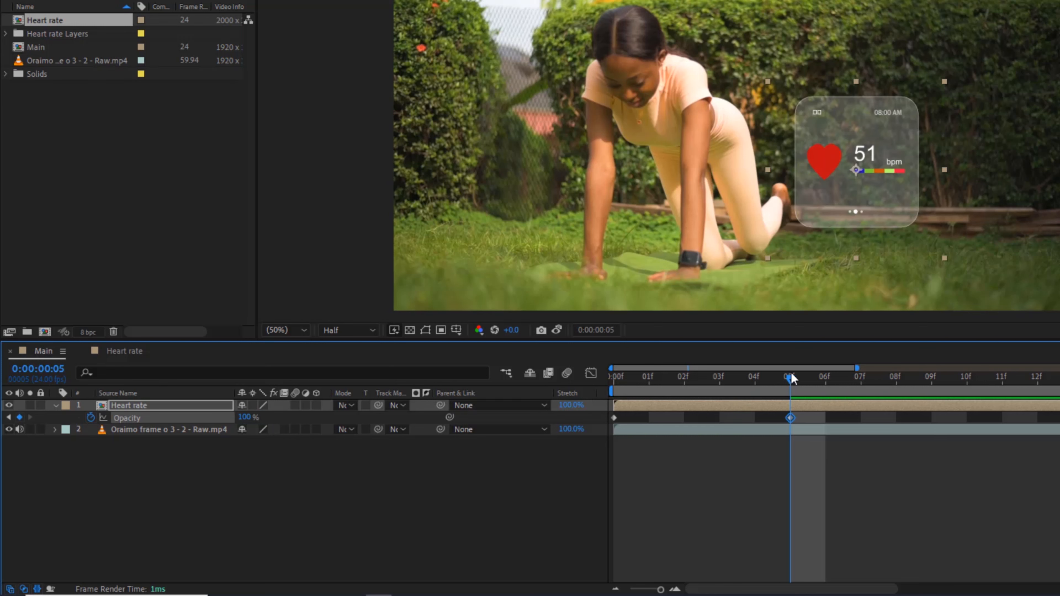
- Preview the fade-in from the start, move the 100% Opacity keyframe to 0:00:00:10, and play it back again
{"action": "left_click_drag", "start_coordinate": [790, 379], "coordinate": [632, 389]}
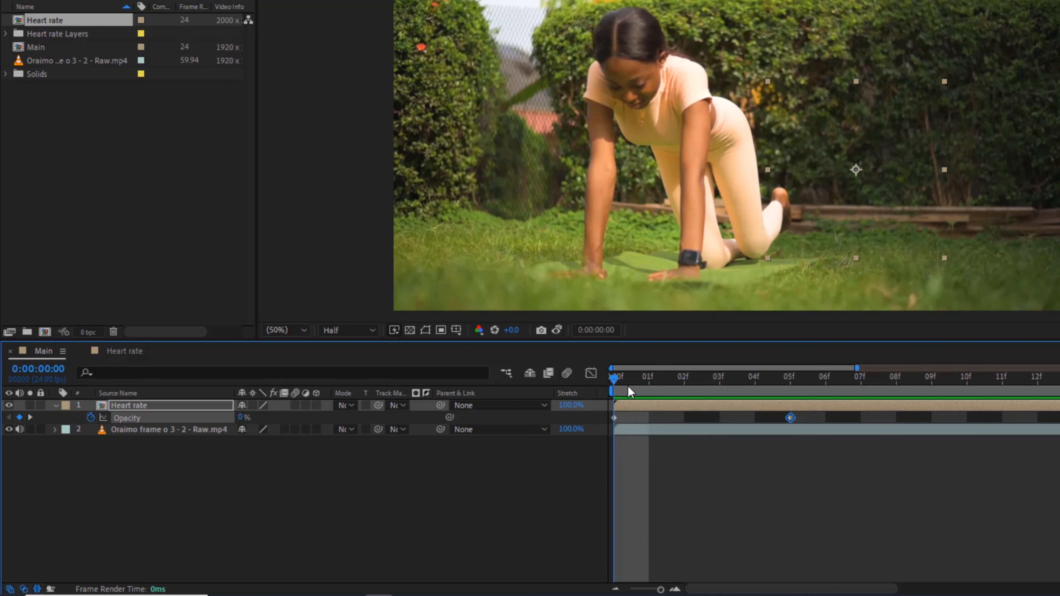
{"action": "key", "text": "space"}
{"action": "key", "text": "space"}
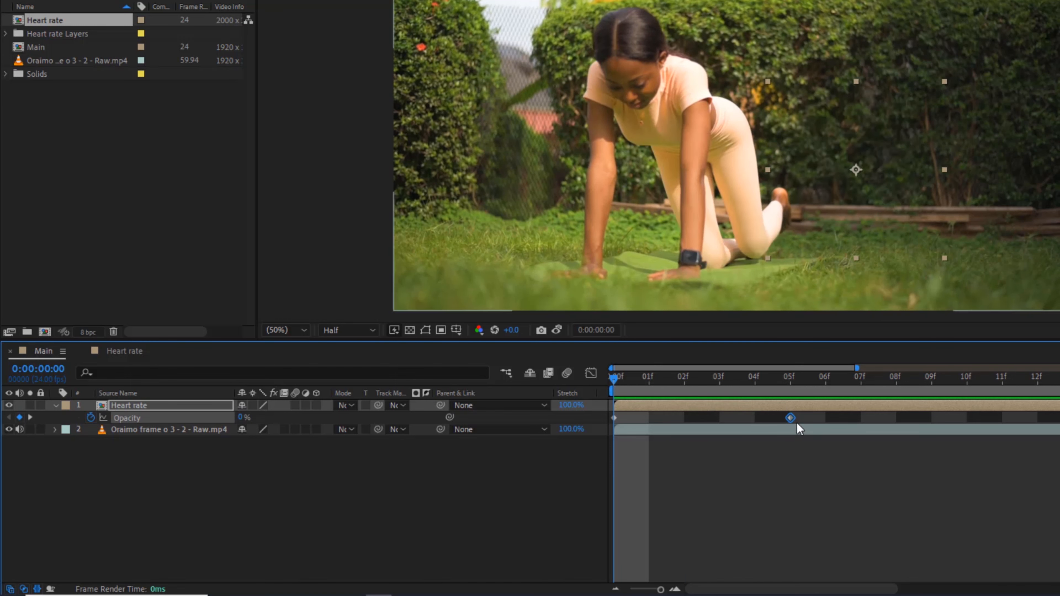
{"action": "left_click_drag", "start_coordinate": [793, 418], "coordinate": [966, 418]}
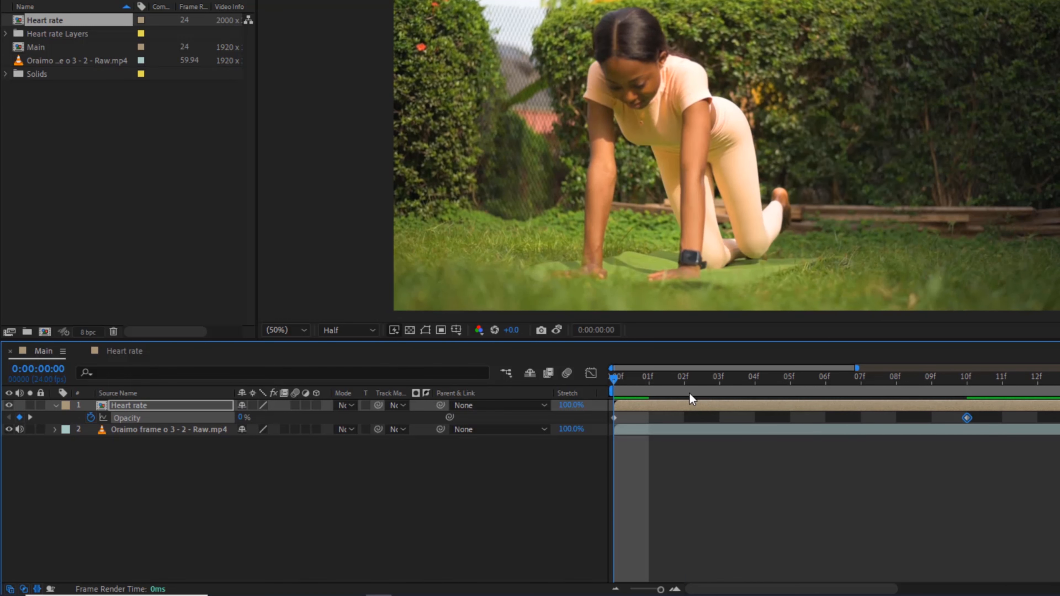
{"action": "key", "text": "space"}
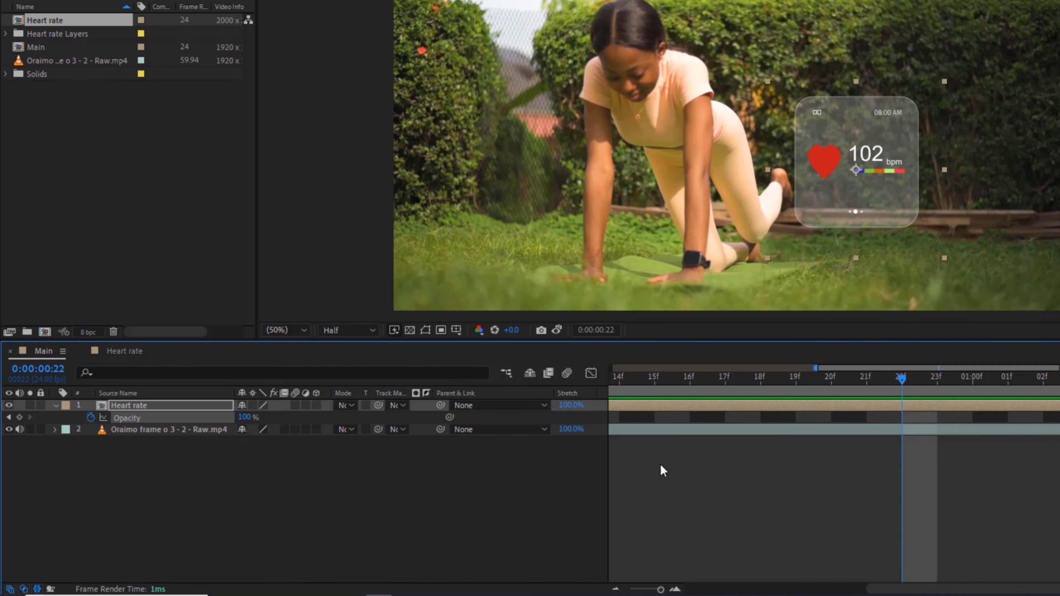
- Move the Heart rate layer's anchor point to the layer's lower-left corner, near the woman's watch, without shifting the layer
{"action": "left_click_drag", "start_coordinate": [660, 590], "coordinate": [631, 589]}
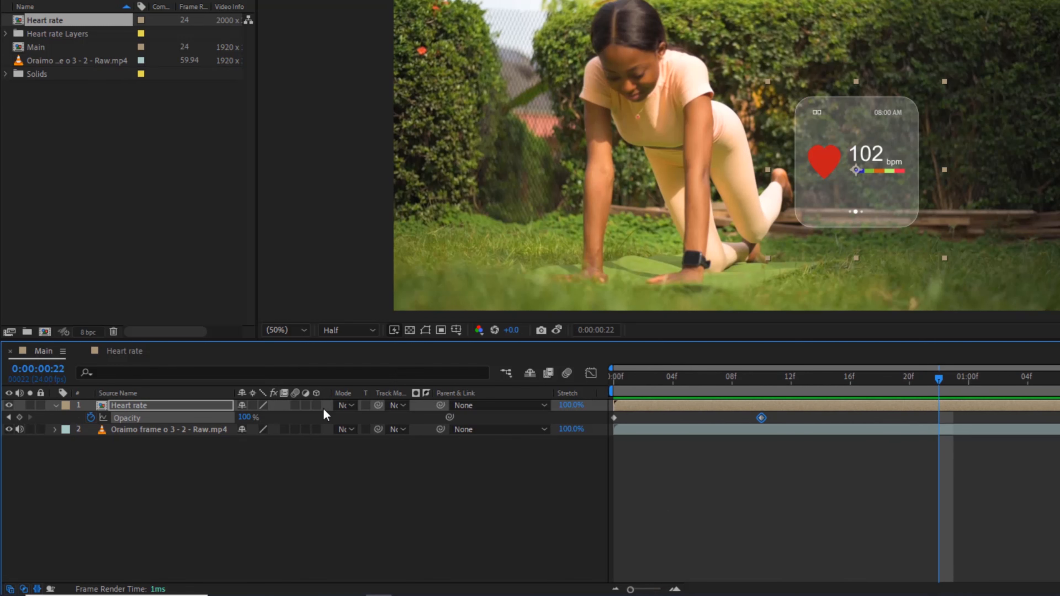
{"action": "left_click", "coordinate": [7, 417]}
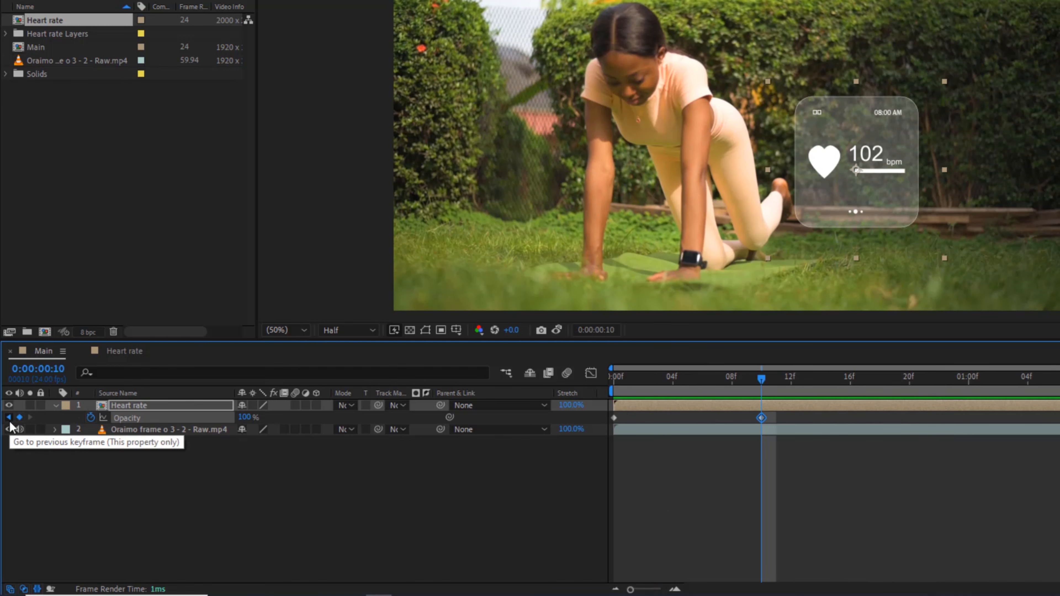
{"action": "left_click", "coordinate": [7, 417]}
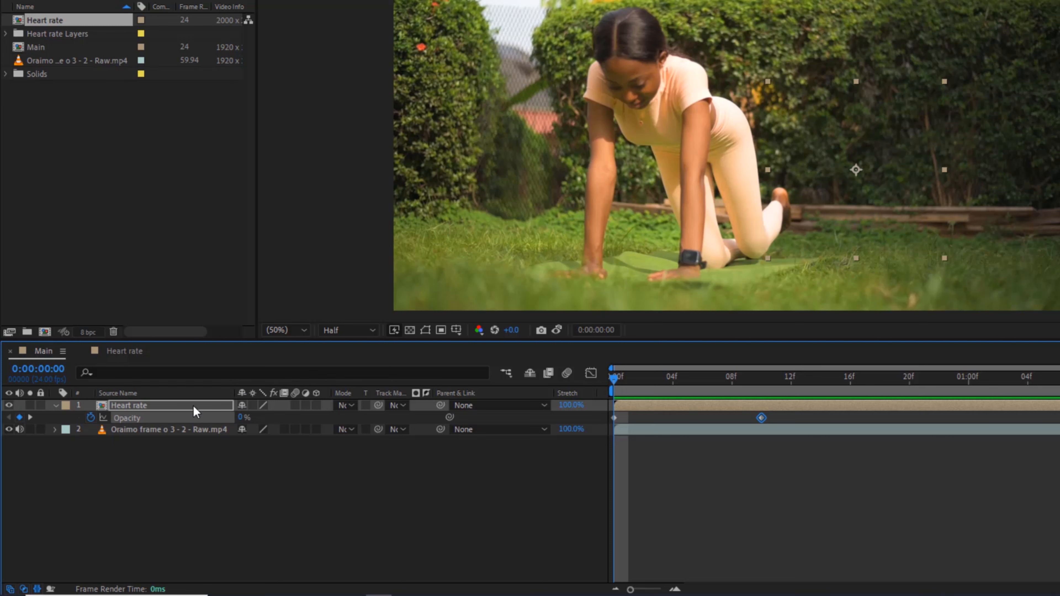
{"action": "key", "text": "s"}
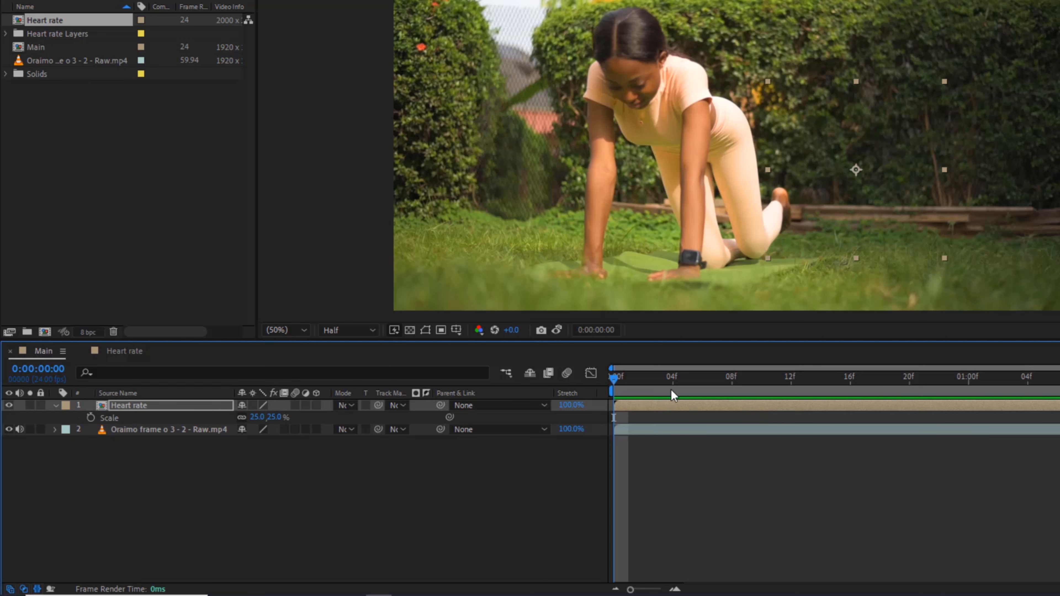
{"action": "left_click", "coordinate": [674, 377]}
{"action": "left_click", "coordinate": [746, 378]}
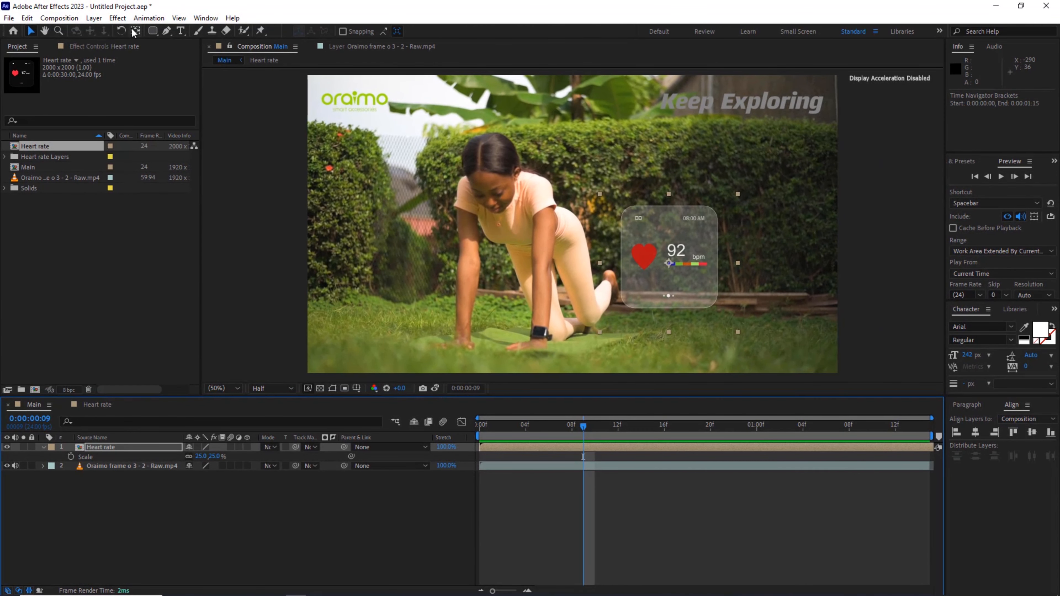
{"action": "left_click", "coordinate": [135, 31]}
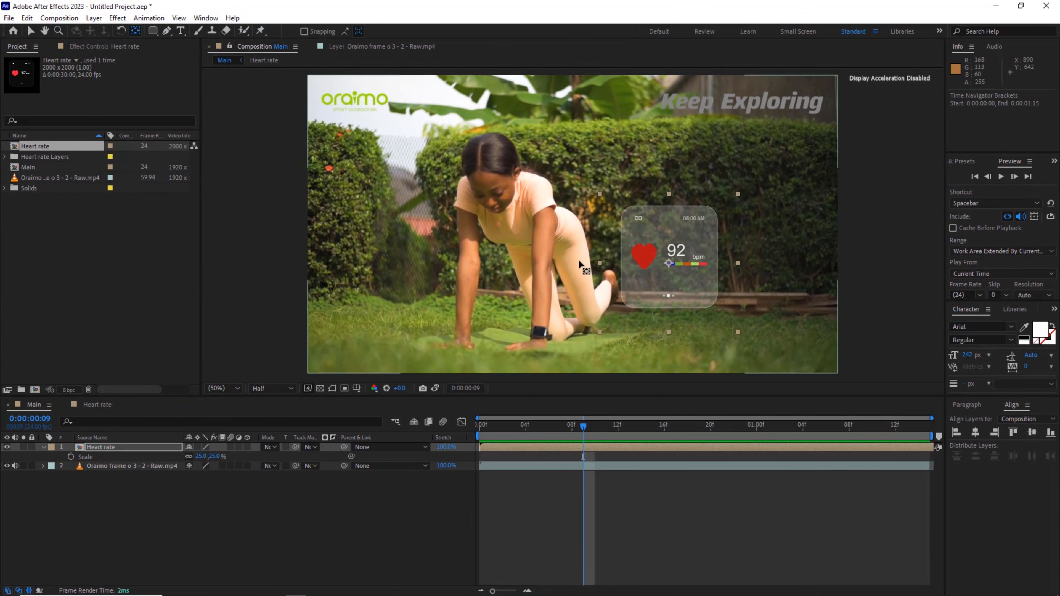
{"action": "left_click_drag", "start_coordinate": [667, 264], "coordinate": [614, 328]}
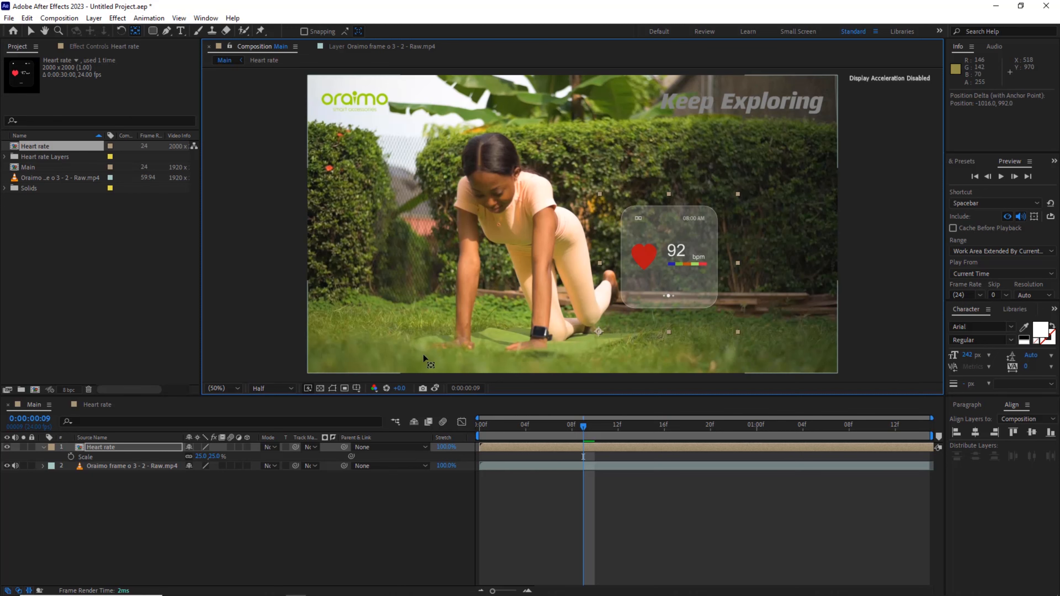
{"action": "left_click", "coordinate": [30, 30]}
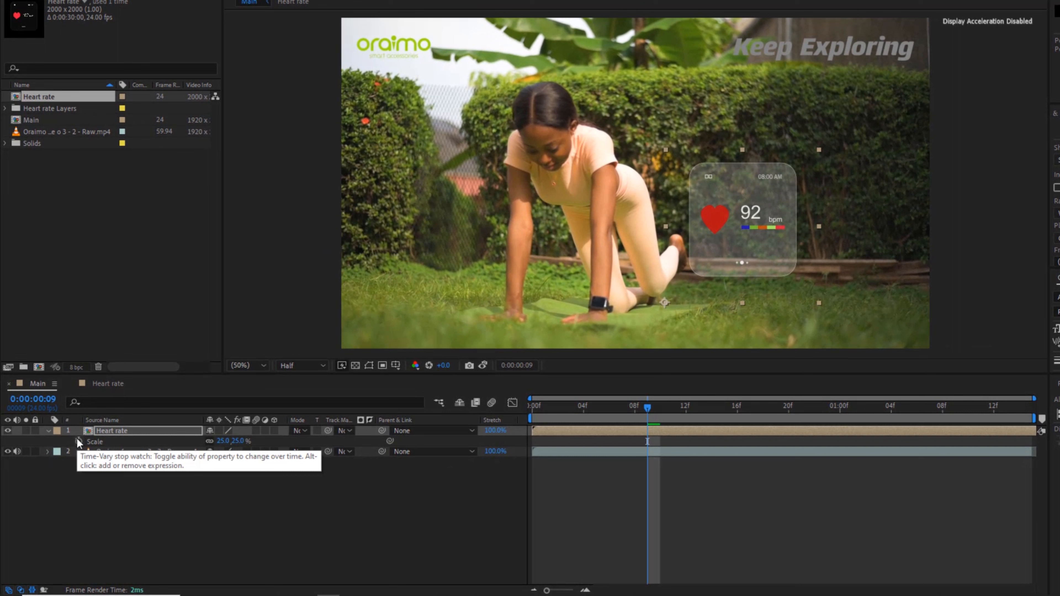
- Keyframe the Heart rate layer's Scale at 25% at 0:00:00:10 and reveal its full transform properties
{"action": "key", "text": "Page_Down"}
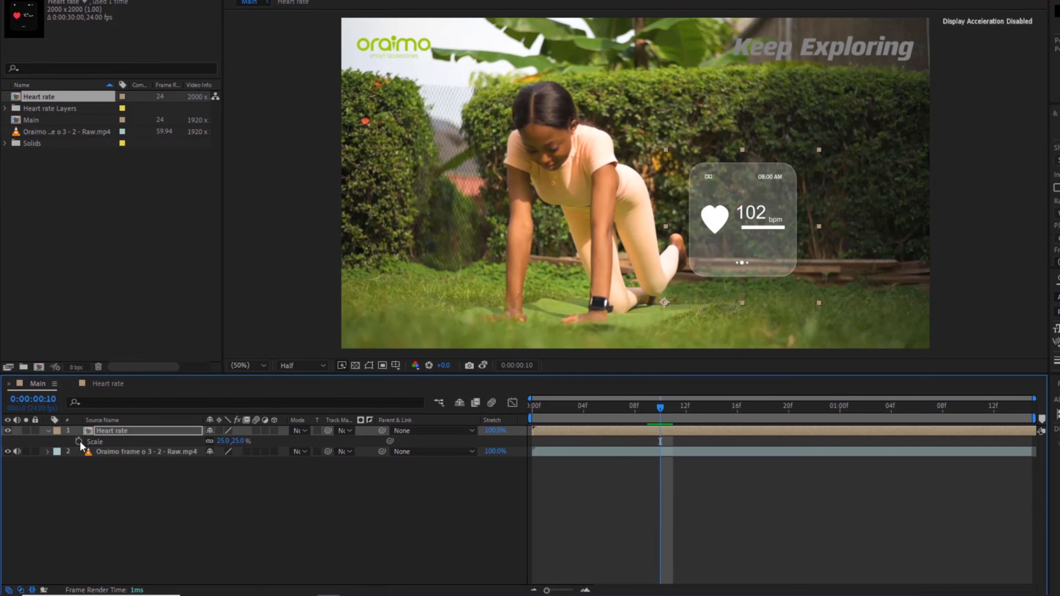
{"action": "left_click", "coordinate": [79, 441]}
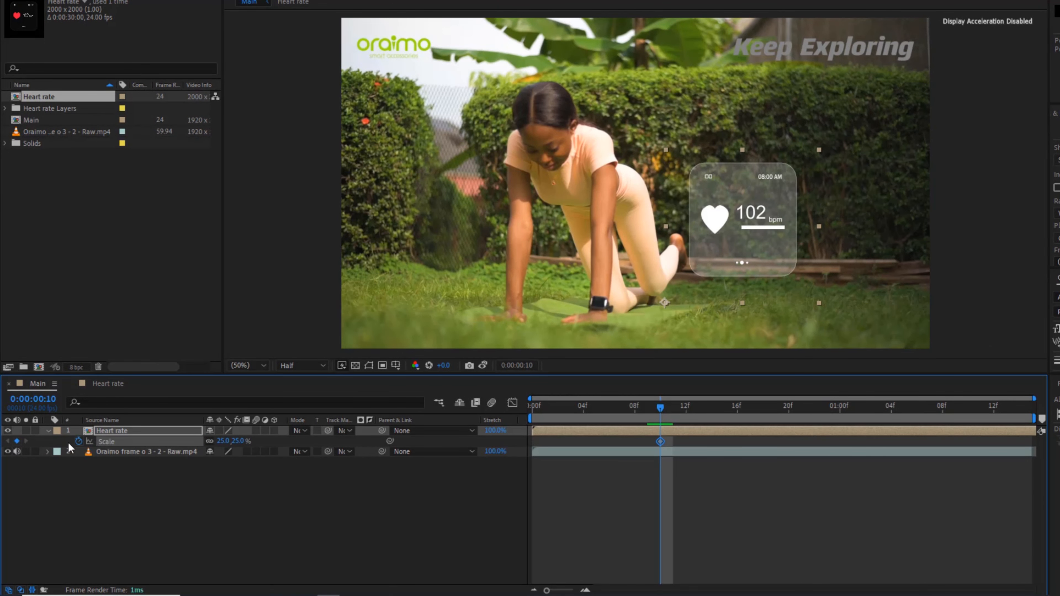
{"action": "key", "text": "u"}
{"action": "key", "text": "u"}
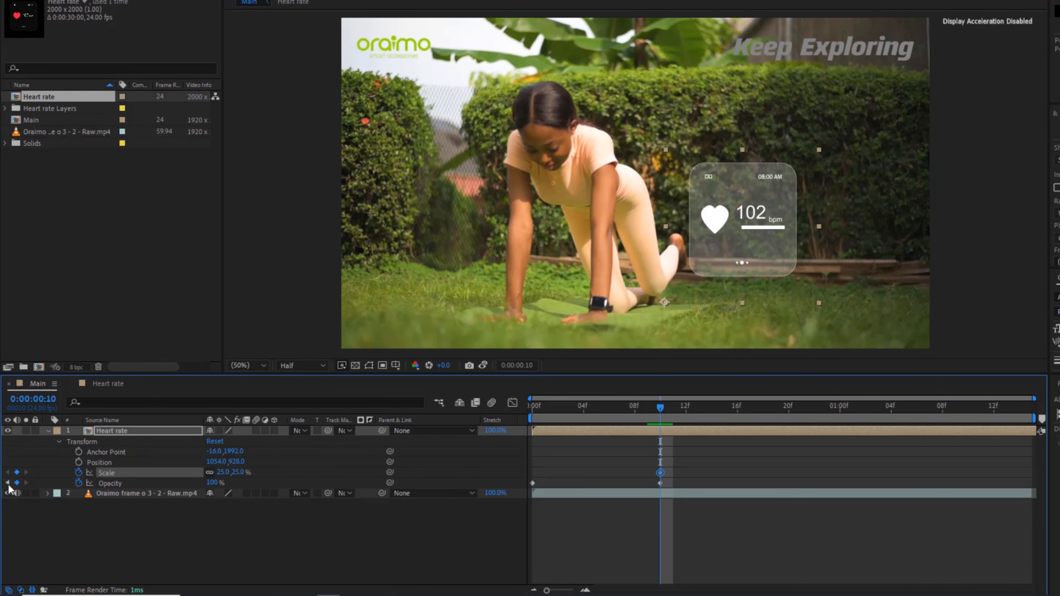
- Keyframe the Heart rate layer's Scale at 0% at 0:00:00:00 and preview the scale-up animation
{"action": "left_click", "coordinate": [8, 483]}
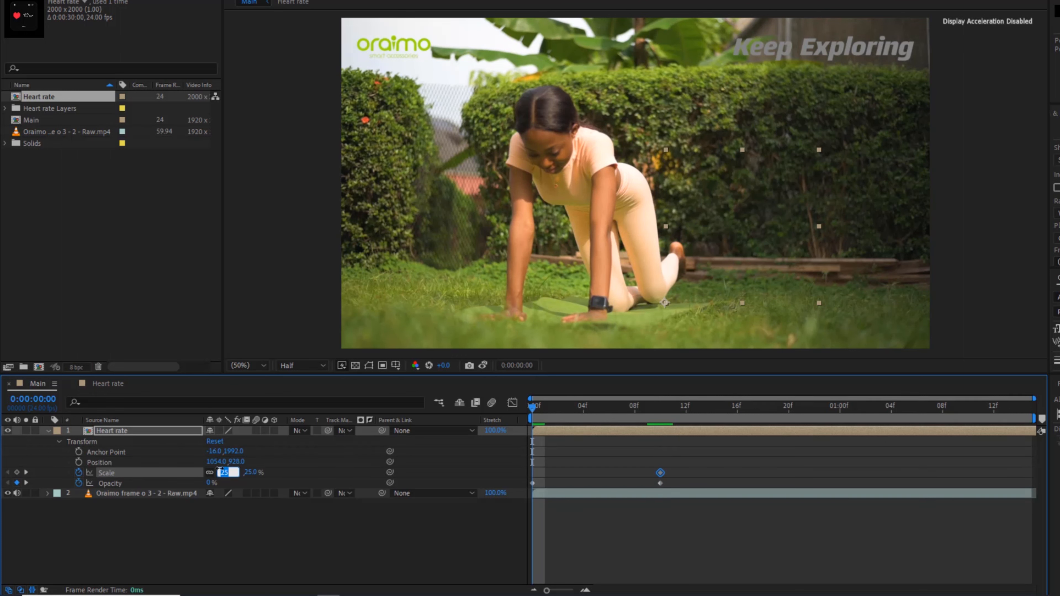
{"action": "key", "text": "Return"}
{"action": "key", "text": "space"}
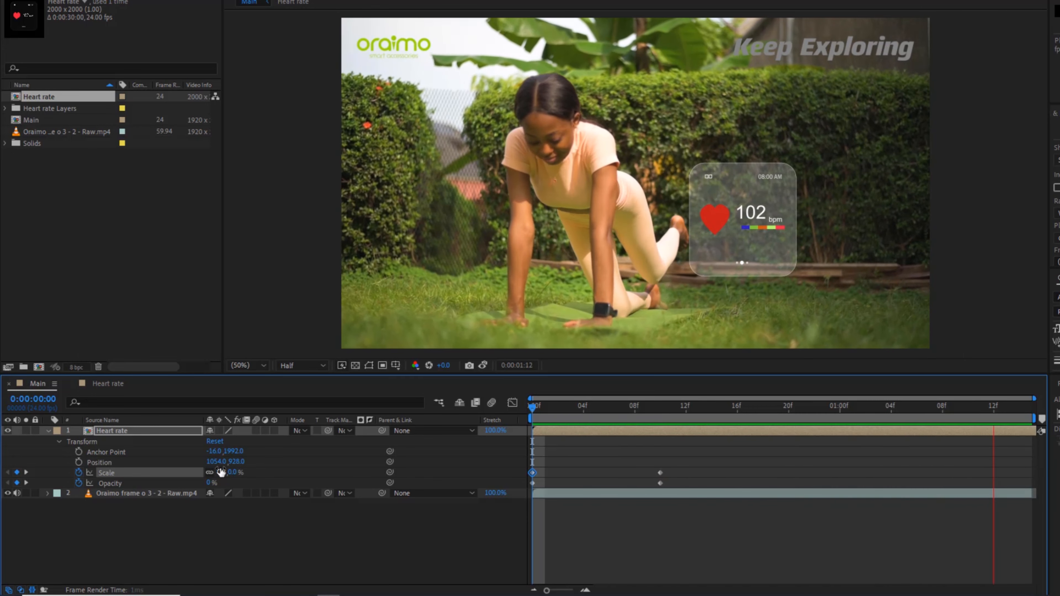
{"action": "key", "text": "space"}
{"action": "key", "text": "space"}
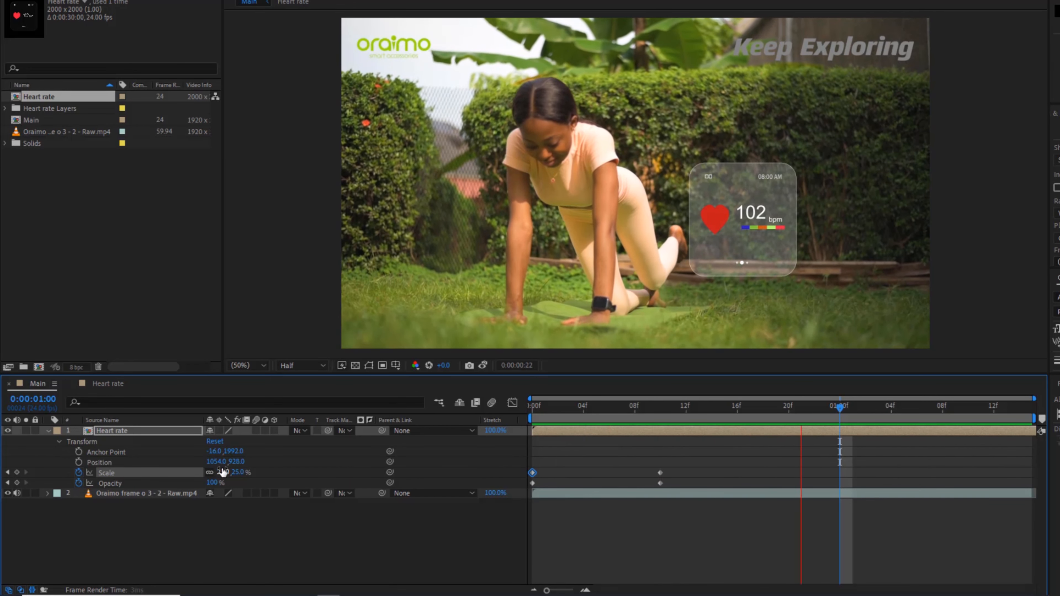
{"action": "key", "text": "space"}
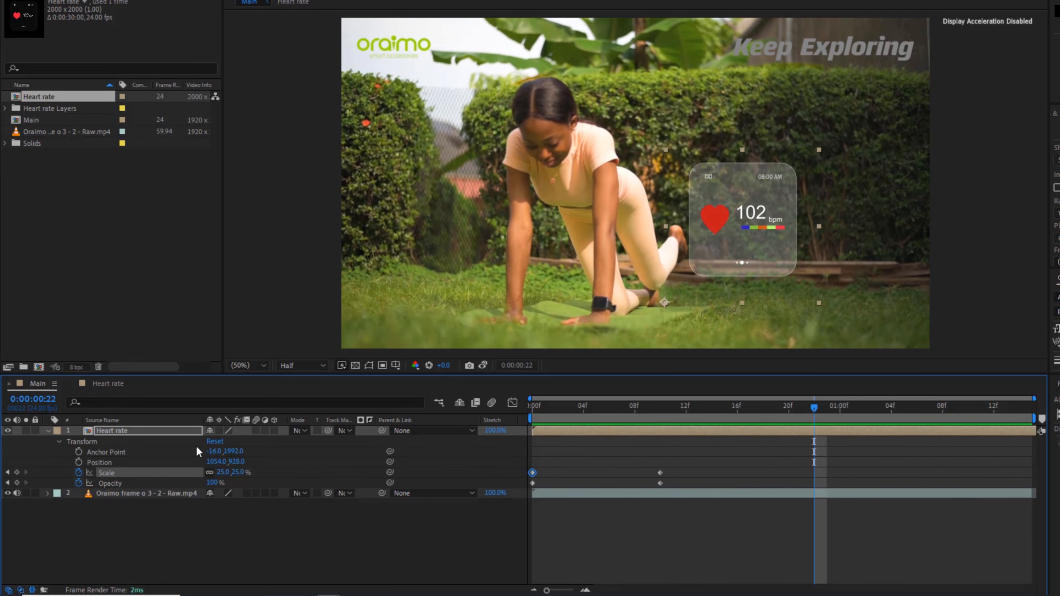
- Collapse the Heart rate layer and enable motion blur for both the layer and the Main composition
{"action": "left_click", "coordinate": [48, 431]}
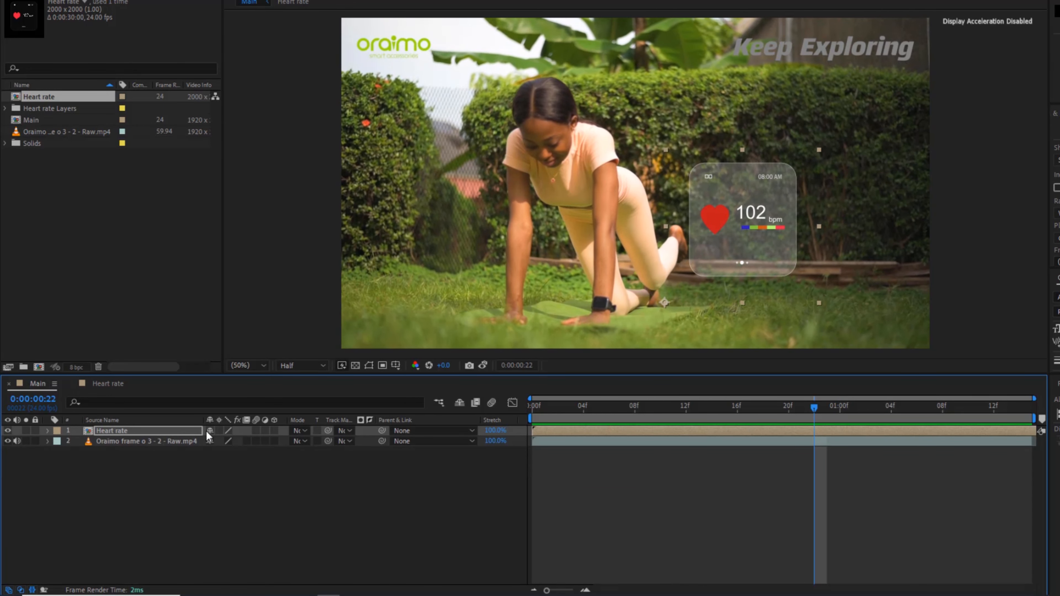
{"action": "left_click", "coordinate": [256, 430]}
{"action": "left_click", "coordinate": [217, 485]}
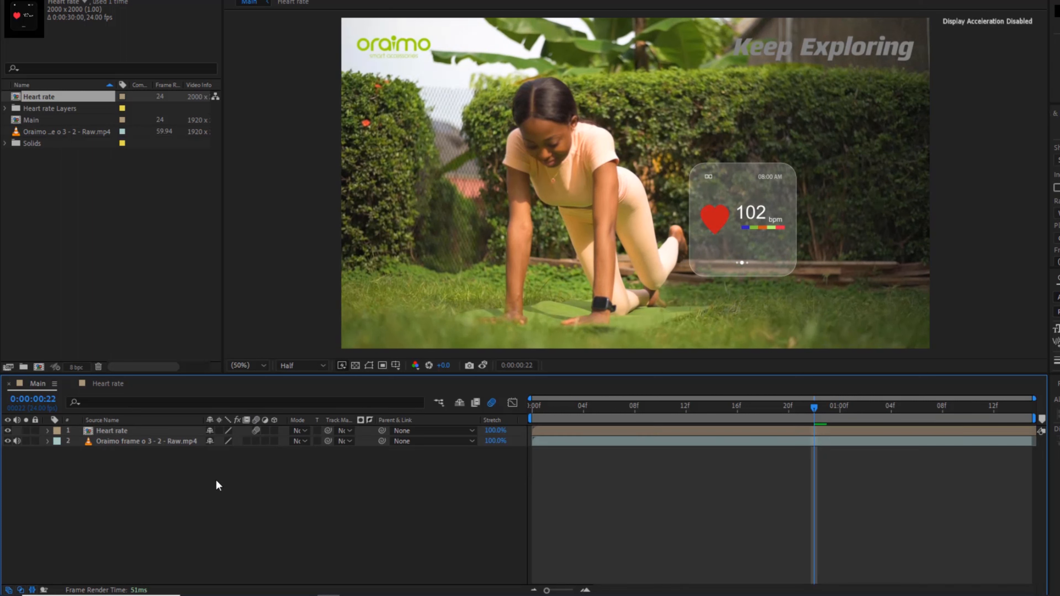
- Add a null object to the Main composition above the Heart rate layer
{"action": "right_click", "coordinate": [217, 485]}
{"action": "mouse_move", "coordinate": [272, 335]}
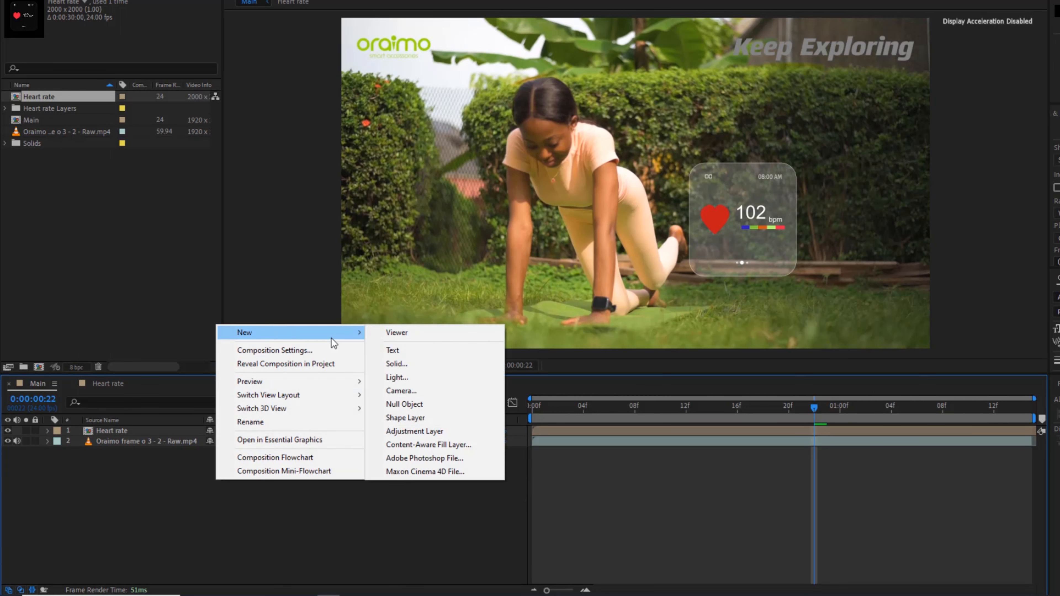
{"action": "left_click", "coordinate": [400, 403]}
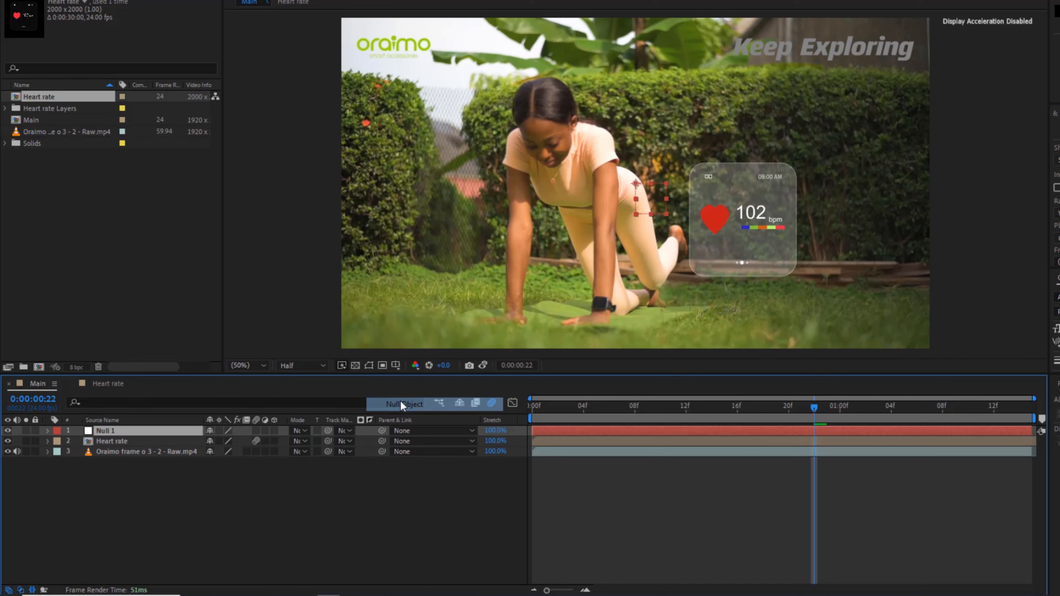
- Show the Tracker and start Track Motion on the Oraimo frame o 3 - 2 - Raw.mp4 layer
{"action": "left_click", "coordinate": [122, 452]}
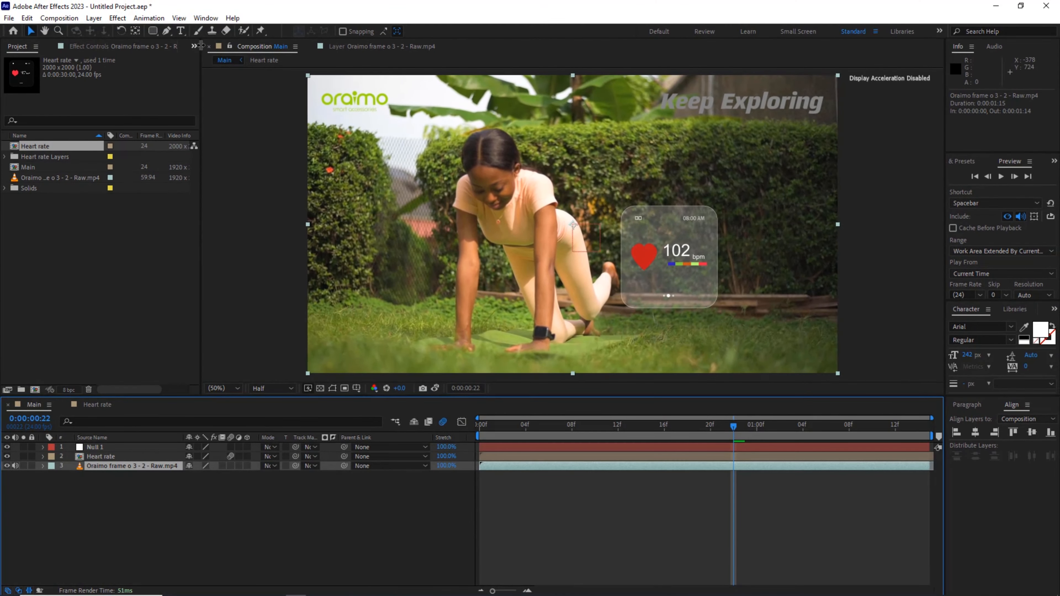
{"action": "left_click", "coordinate": [206, 17]}
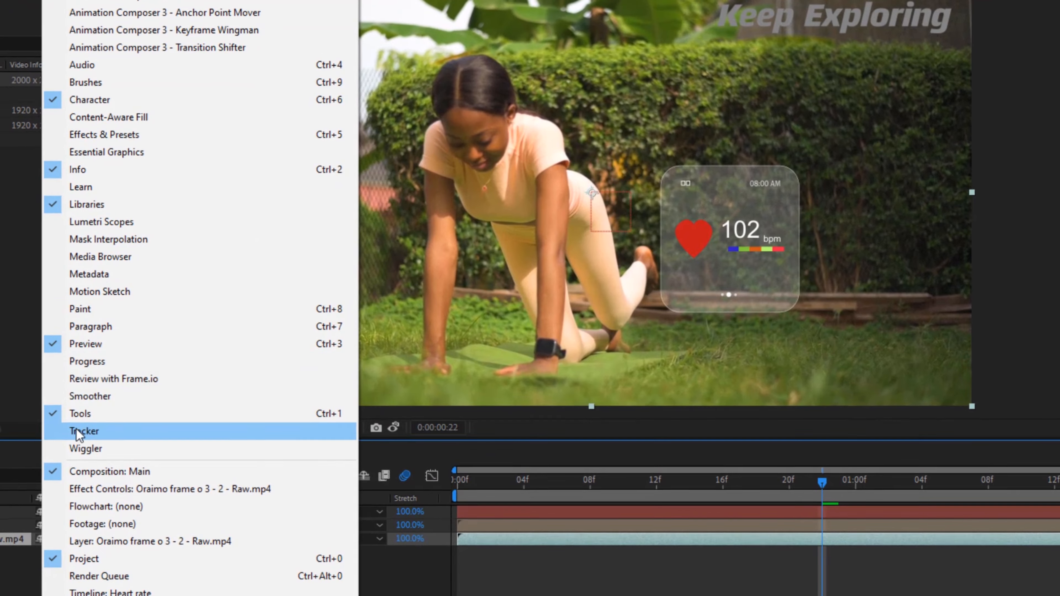
{"action": "left_click", "coordinate": [78, 432]}
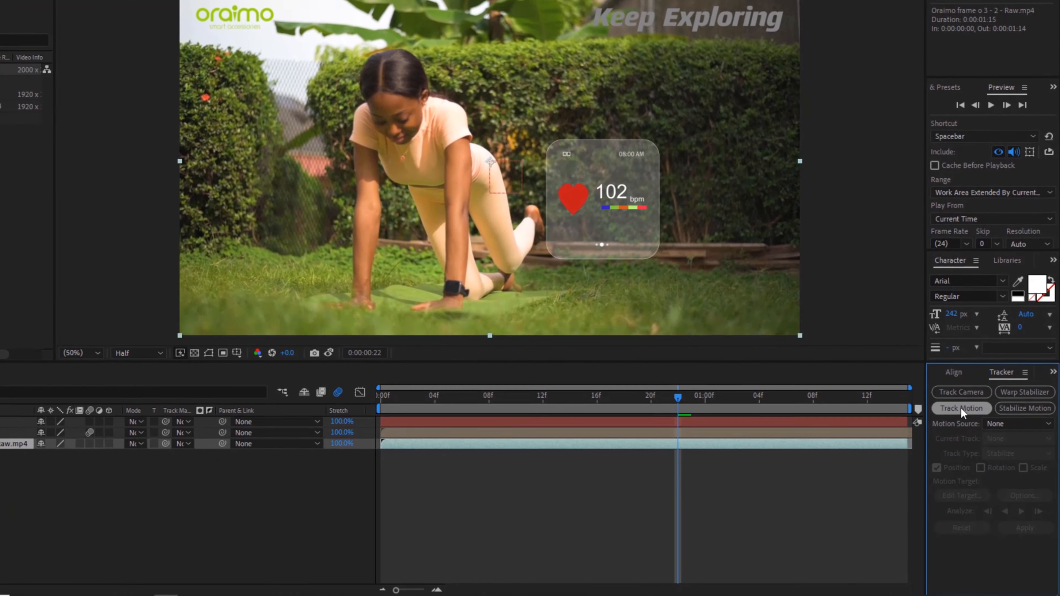
{"action": "left_click", "coordinate": [962, 409]}
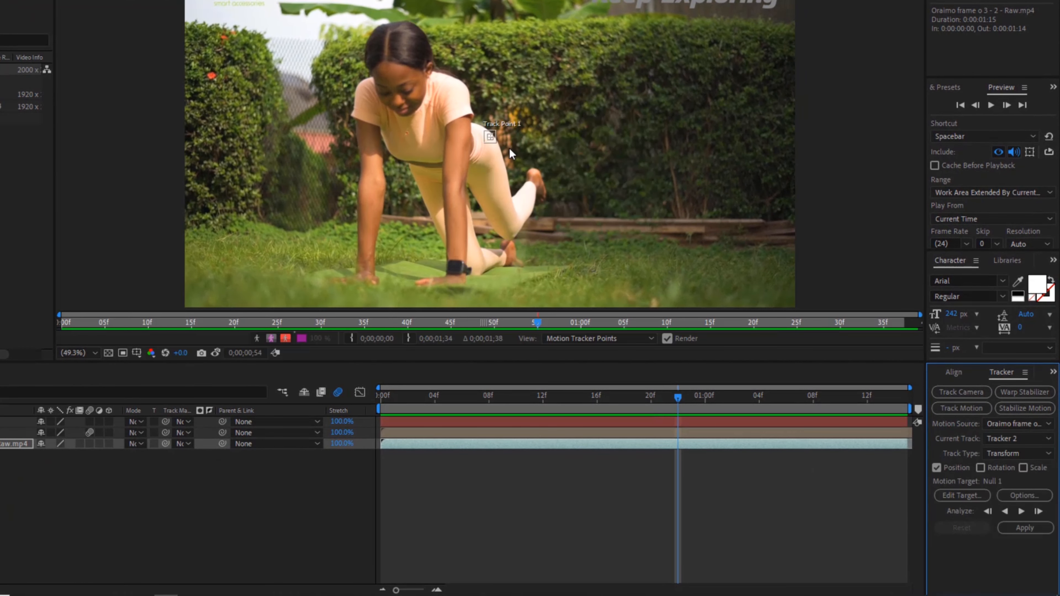
- Place Track Point 1 over the smartwatch on the woman's wrist
{"action": "left_click", "coordinate": [499, 141]}
{"action": "scroll", "coordinate": [490, 137], "scroll_direction": "up", "scroll_amount": 2}
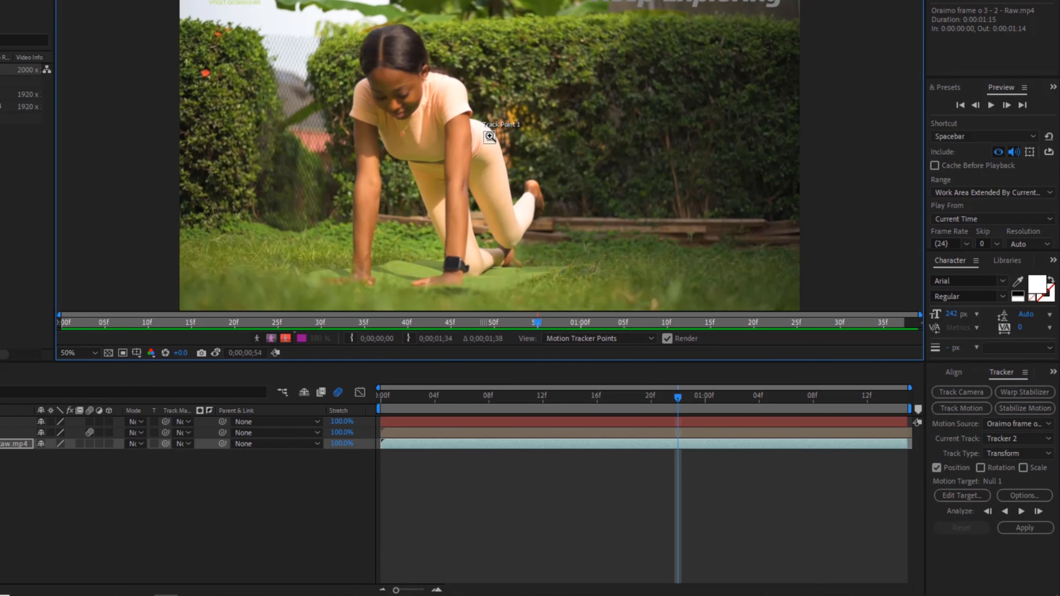
{"action": "scroll", "coordinate": [490, 137], "scroll_direction": "up", "scroll_amount": 1}
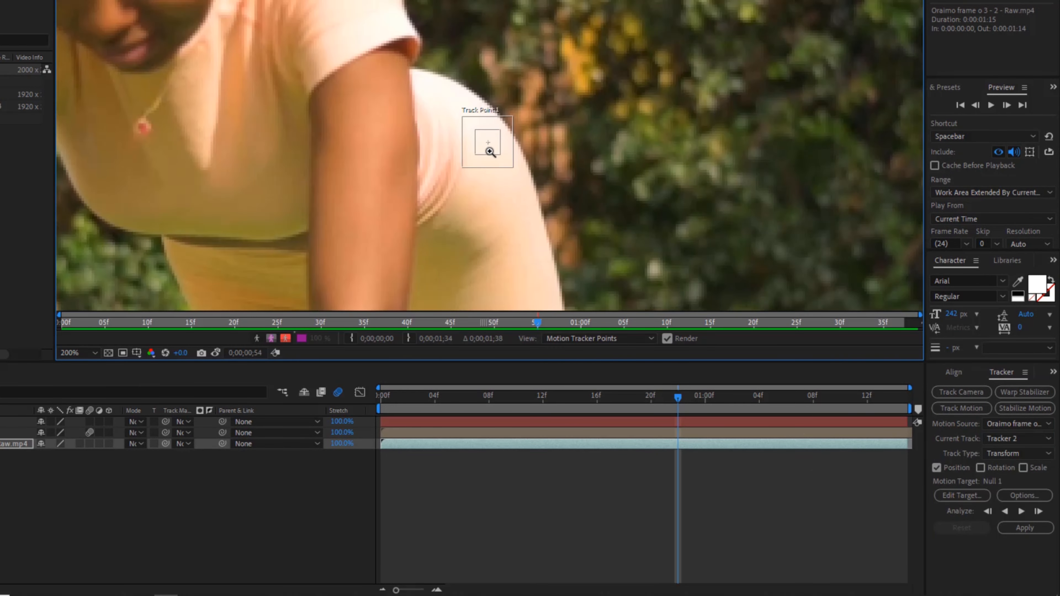
{"action": "scroll", "coordinate": [489, 151], "scroll_direction": "down", "scroll_amount": 1}
{"action": "scroll", "coordinate": [489, 151], "scroll_direction": "down", "scroll_amount": 1}
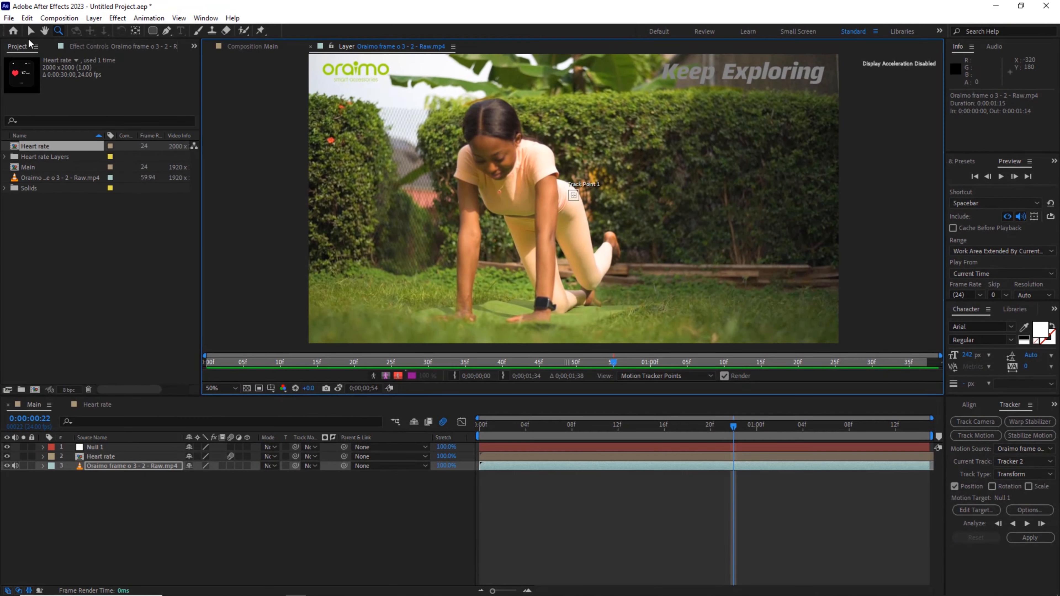
{"action": "left_click", "coordinate": [28, 32]}
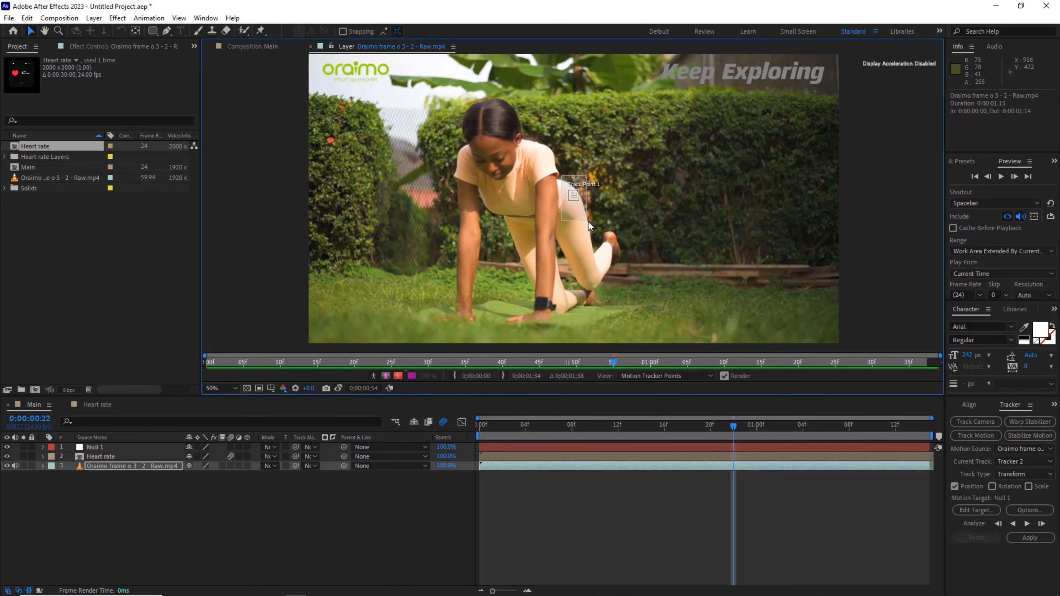
{"action": "left_click_drag", "start_coordinate": [575, 197], "coordinate": [546, 307]}
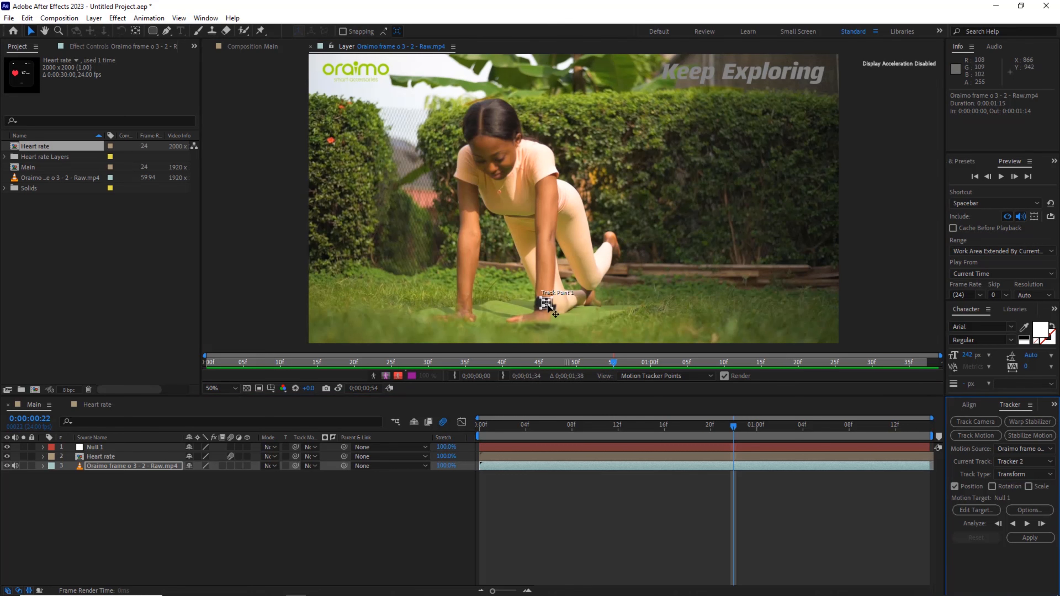
- Reshape Track Point 1's search and feature regions into wide rectangles centred on the watch's bright edge
{"action": "key", "text": "z"}
{"action": "left_click", "coordinate": [546, 307]}
{"action": "left_click", "coordinate": [577, 187]}
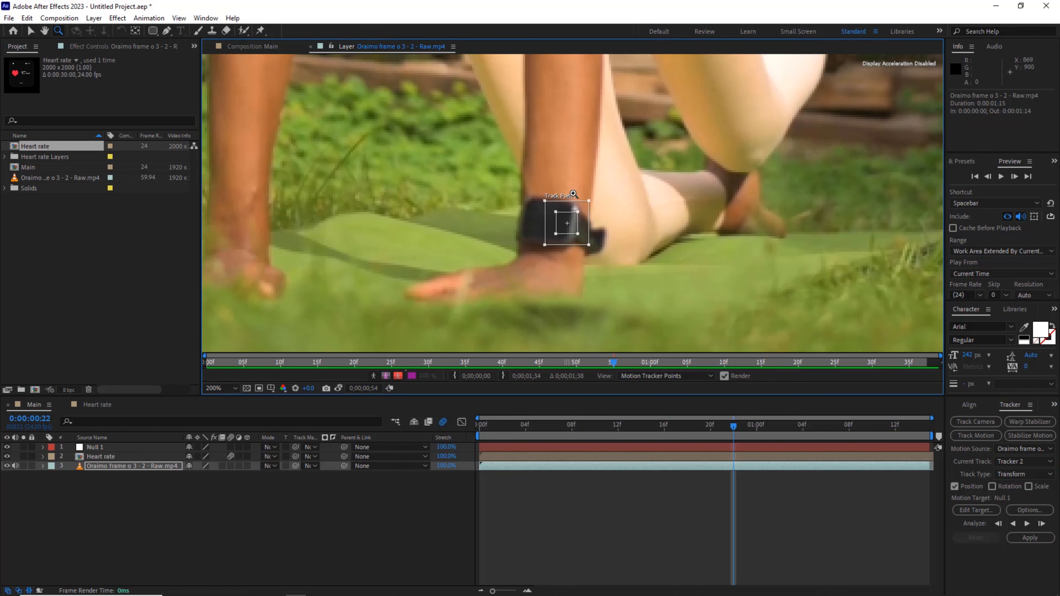
{"action": "left_click", "coordinate": [572, 204]}
{"action": "key", "text": "v"}
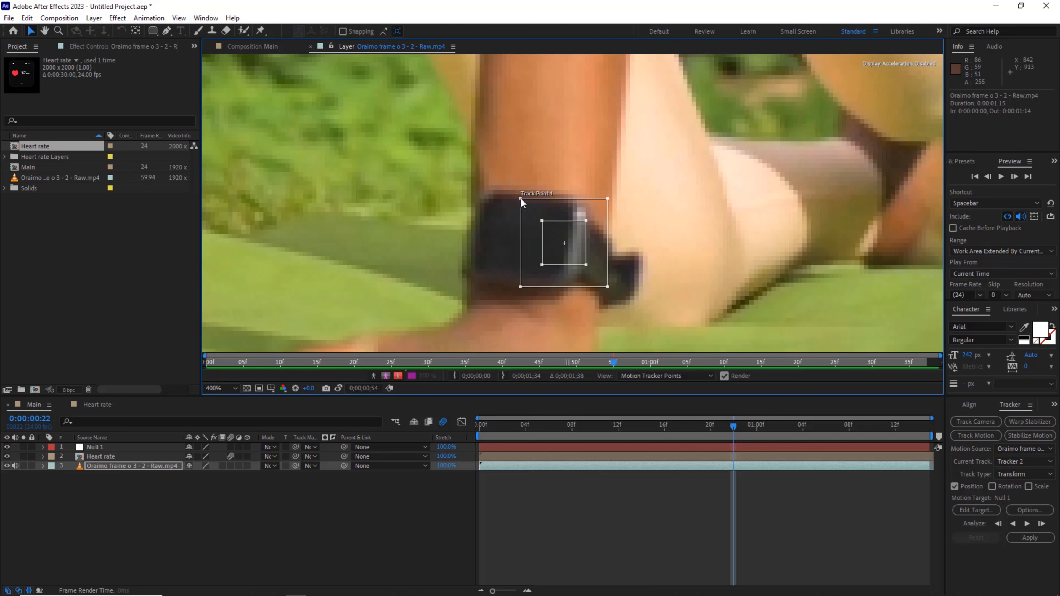
{"action": "left_click_drag", "start_coordinate": [520, 199], "coordinate": [501, 209]}
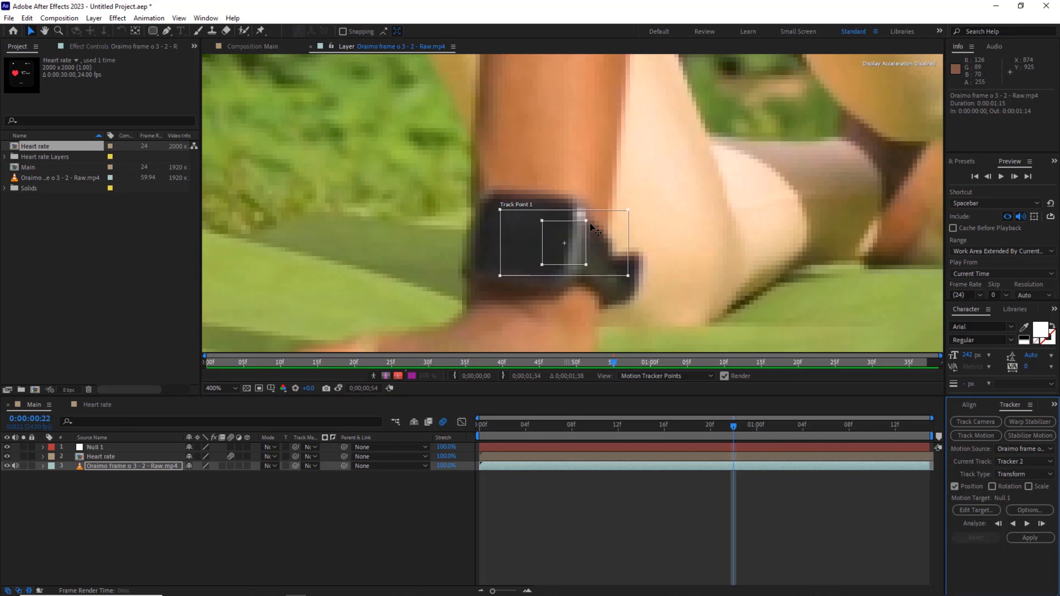
{"action": "left_click_drag", "start_coordinate": [586, 220], "coordinate": [614, 216]}
{"action": "scroll", "coordinate": [616, 220], "scroll_direction": "down", "scroll_amount": 1}
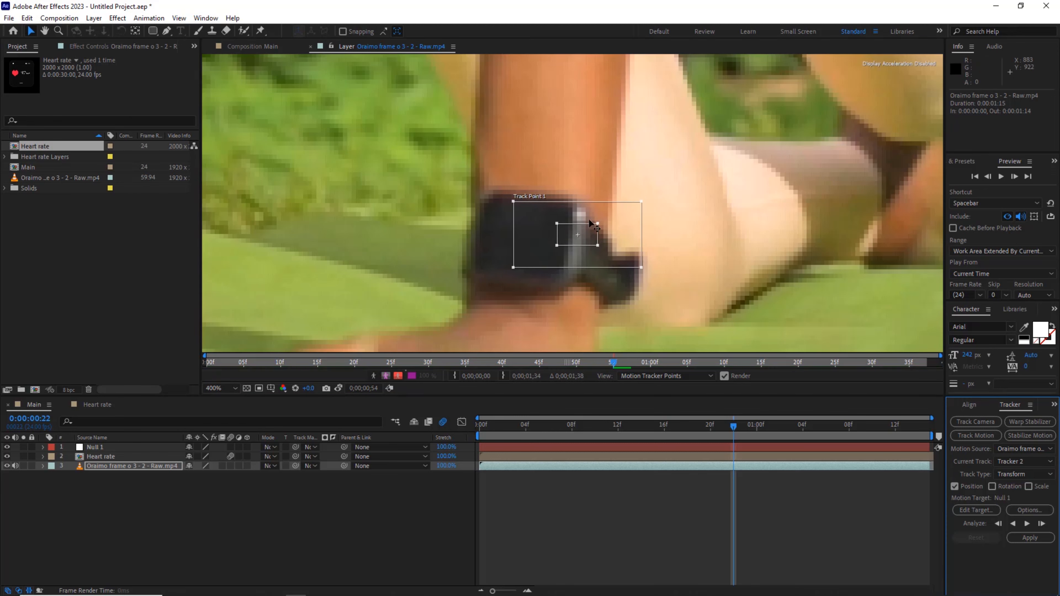
- Analyze the watch's motion forward through the whole clip from 0:00:00:00
{"action": "key", "text": "shift+slash"}
{"action": "left_click", "coordinate": [475, 430]}
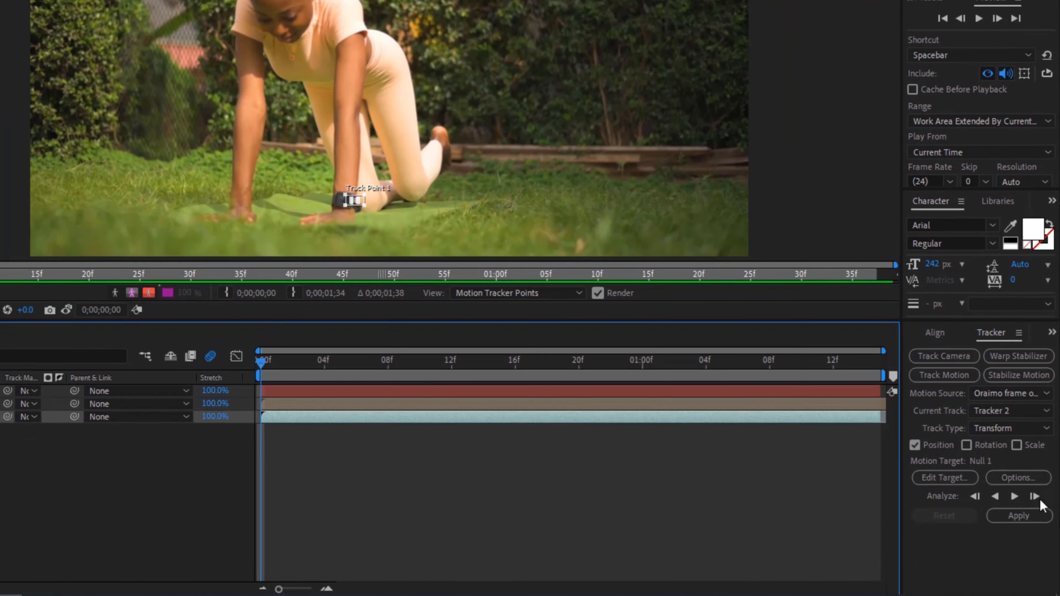
{"action": "left_click", "coordinate": [1013, 499]}
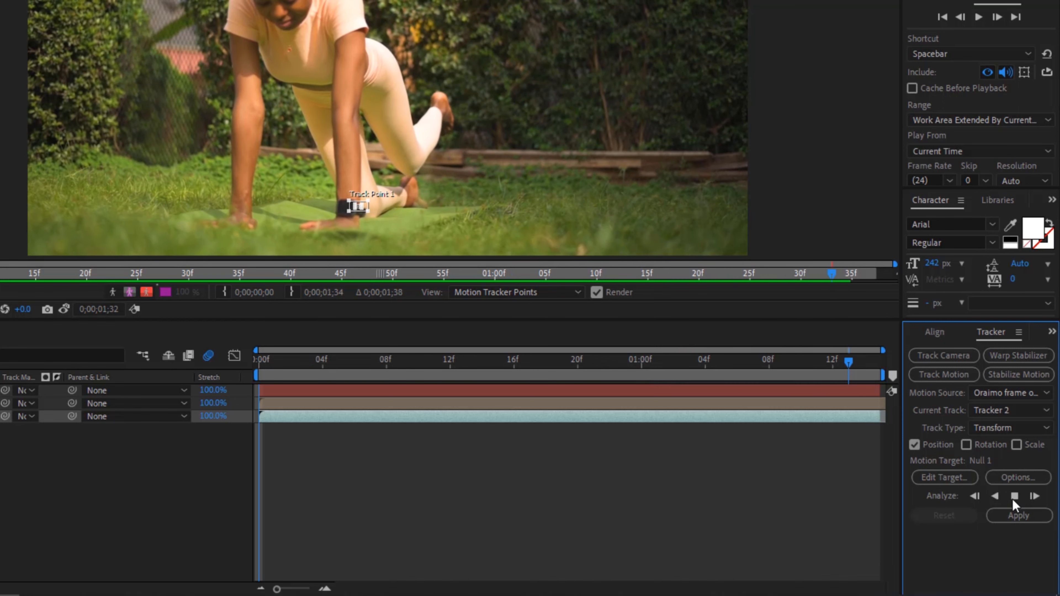
- Confirm Null 1 as the motion target and parent the Heart rate layer to Null 1
{"action": "left_click", "coordinate": [953, 482]}
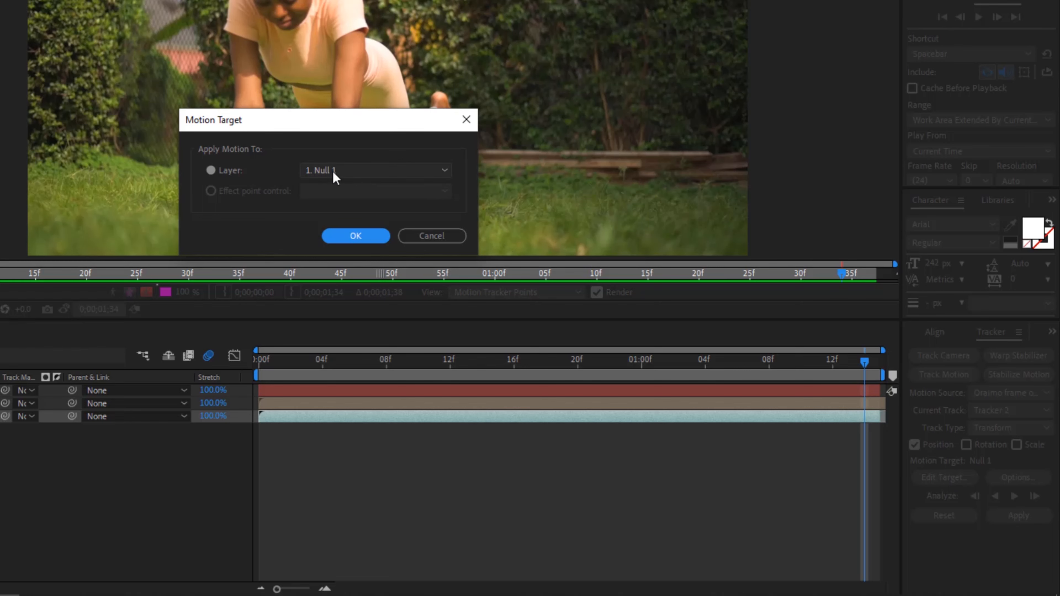
{"action": "left_click", "coordinate": [341, 236]}
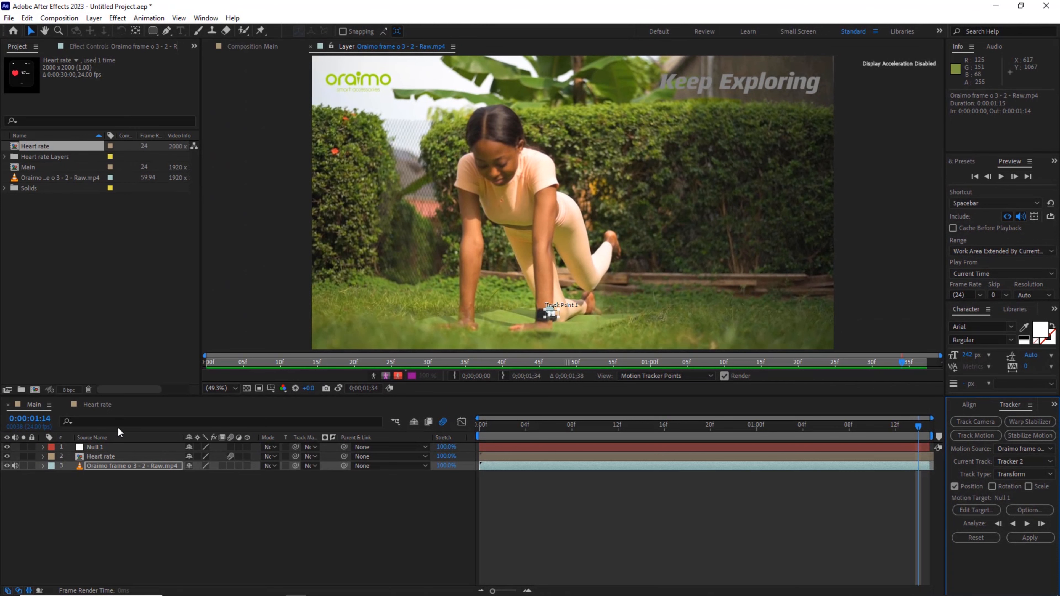
{"action": "left_click", "coordinate": [121, 455]}
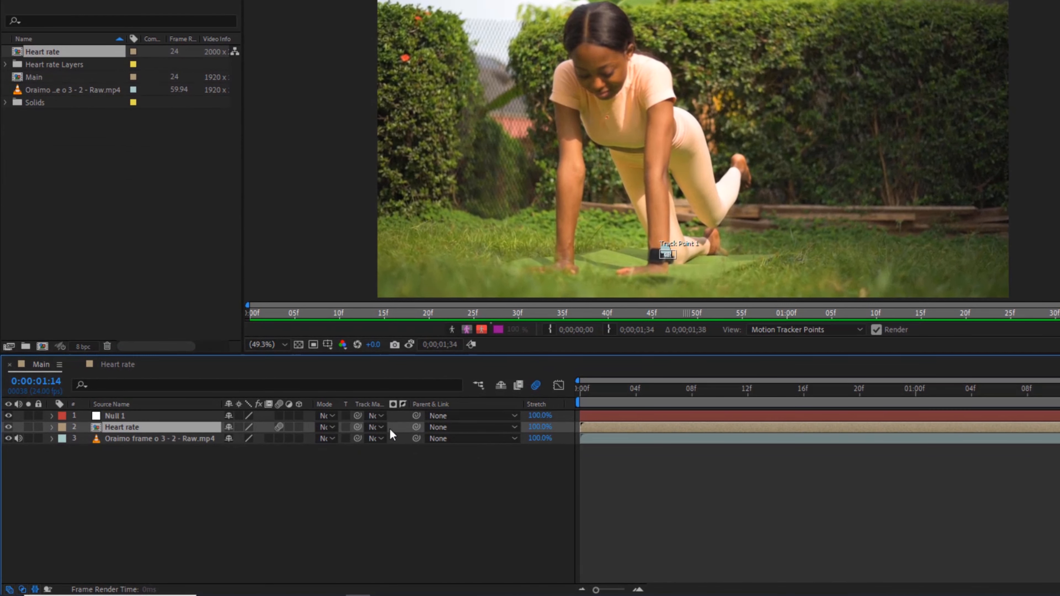
{"action": "left_click_drag", "start_coordinate": [416, 426], "coordinate": [121, 416]}
- Apply the tracking data to the null in X and Y from the first frame and preview the motion
{"action": "key", "text": "Home"}
{"action": "left_click", "coordinate": [1030, 539]}
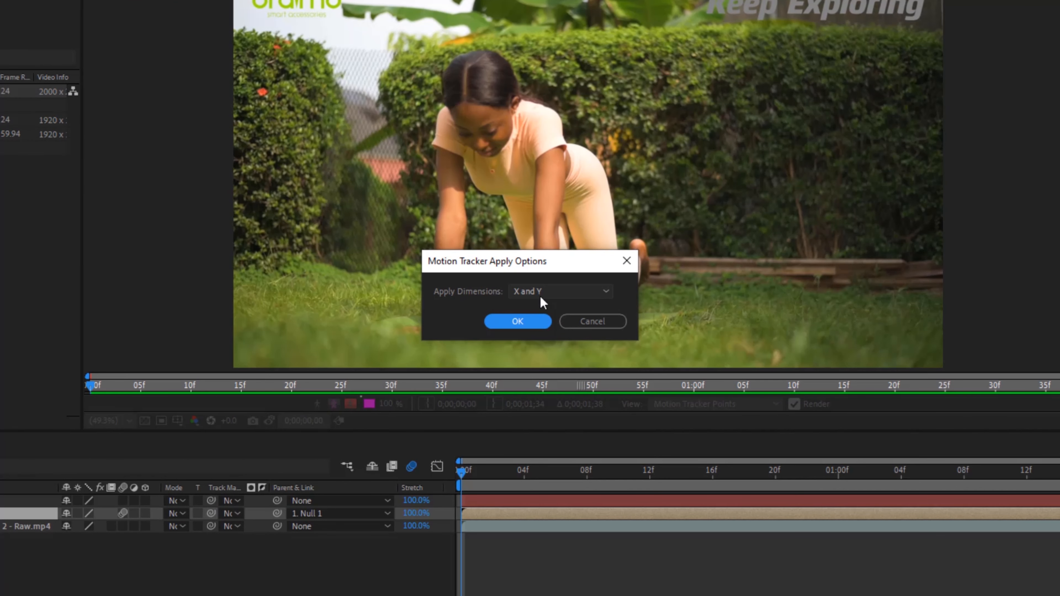
{"action": "left_click", "coordinate": [517, 321]}
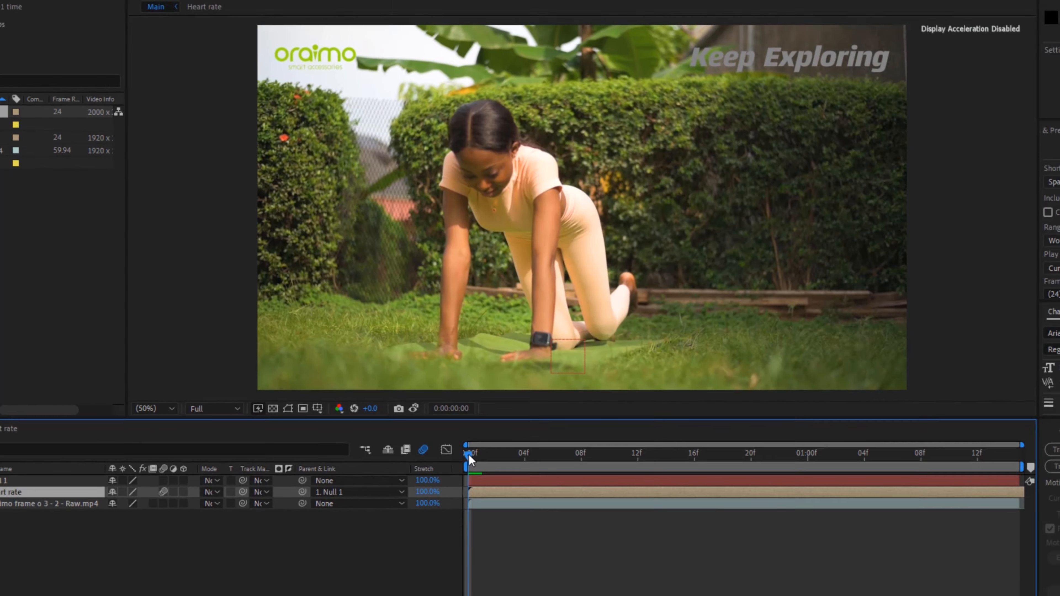
{"action": "key", "text": "space"}
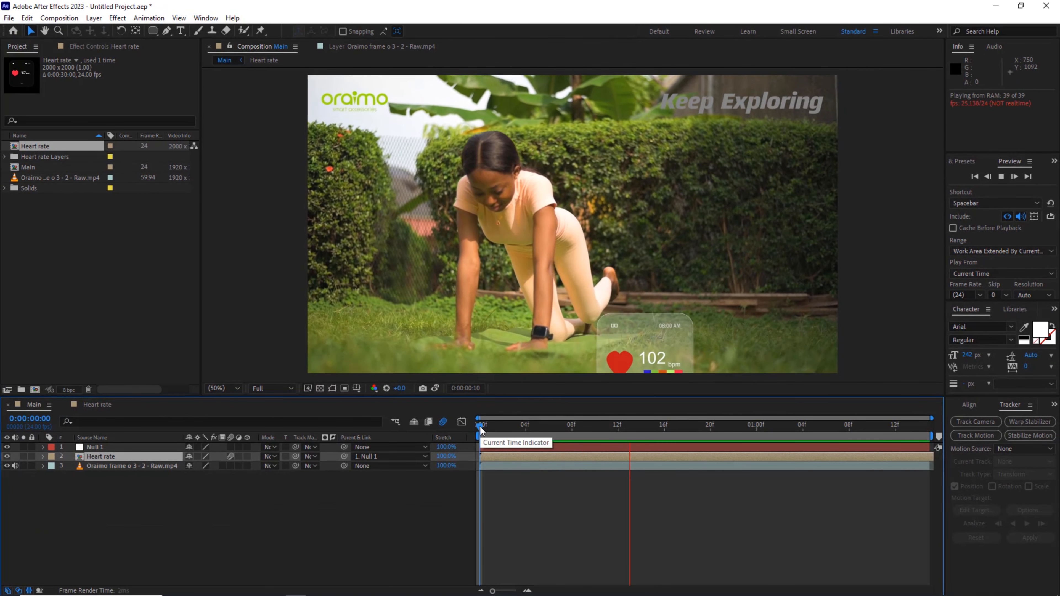
{"action": "key", "text": "space"}
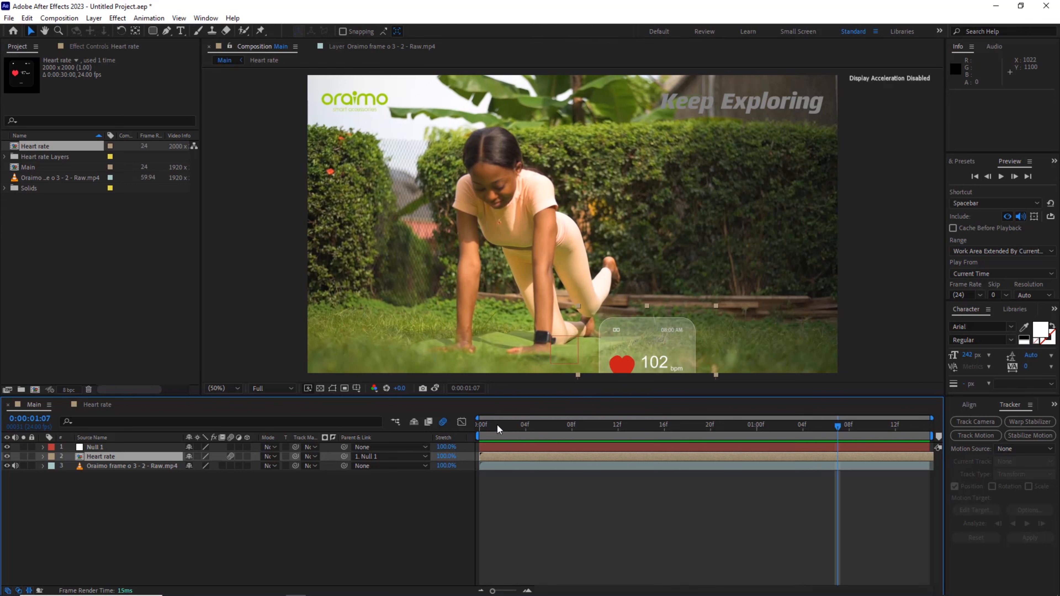
- At the 0:00:00:10 keyframes, move the Heart rate panel up beside the woman above the grass, and preview it
{"action": "key", "text": "u"}
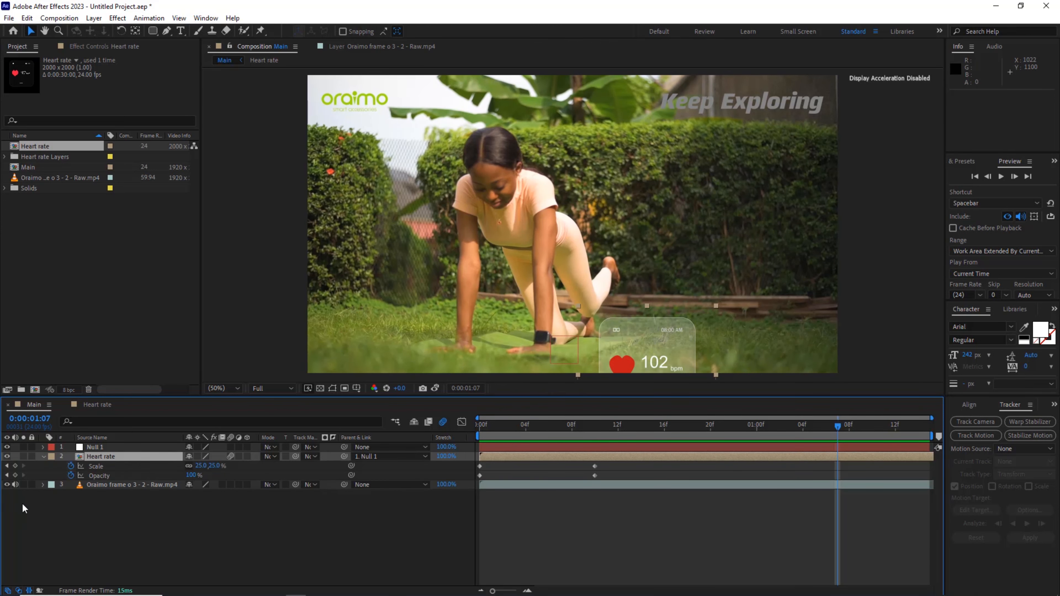
{"action": "left_click", "coordinate": [6, 476]}
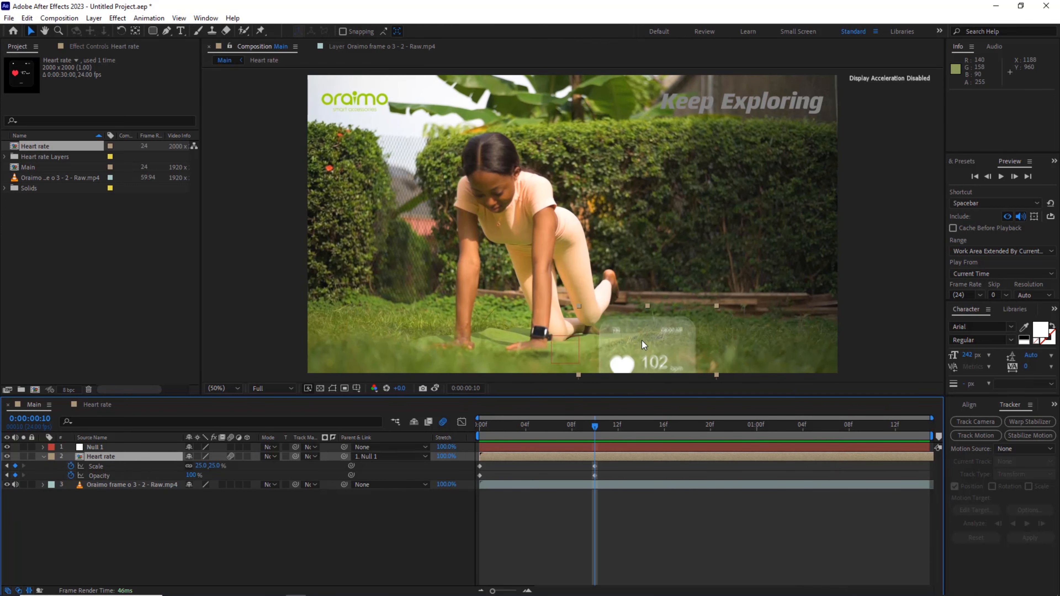
{"action": "left_click_drag", "start_coordinate": [657, 328], "coordinate": [678, 240]}
{"action": "key", "text": "space"}
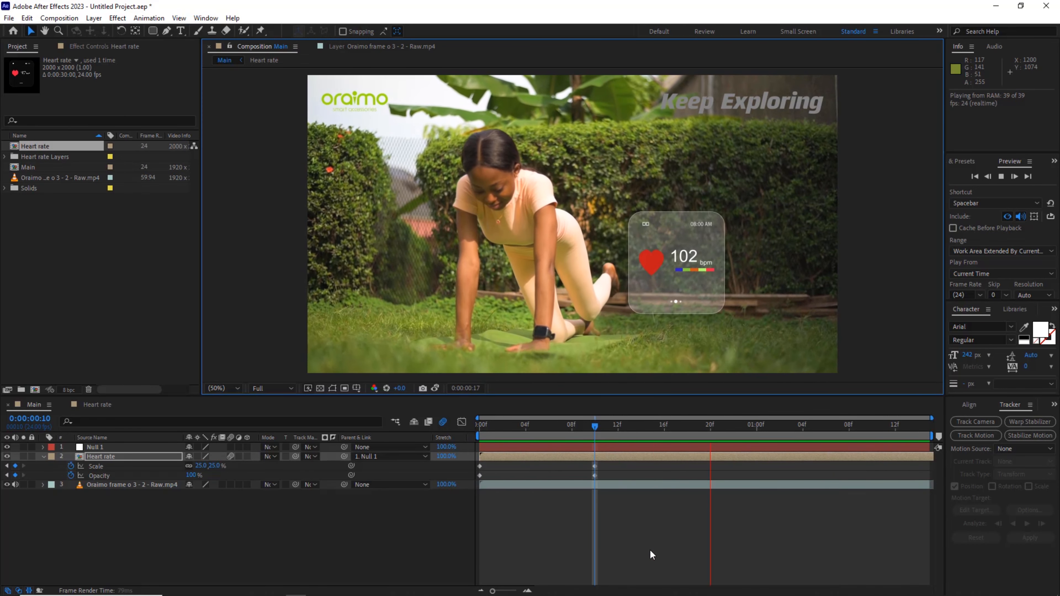
{"action": "key", "text": "space"}
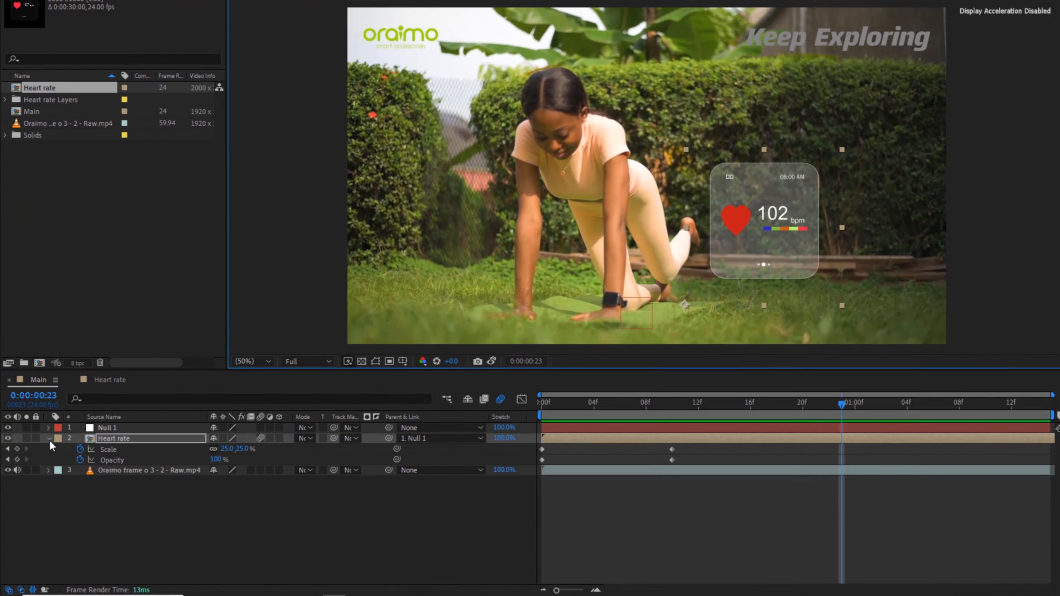
- Make the Heart rate layer 3D and rotate the panel slightly in depth to give it a perspective tilt
{"action": "left_click", "coordinate": [43, 457]}
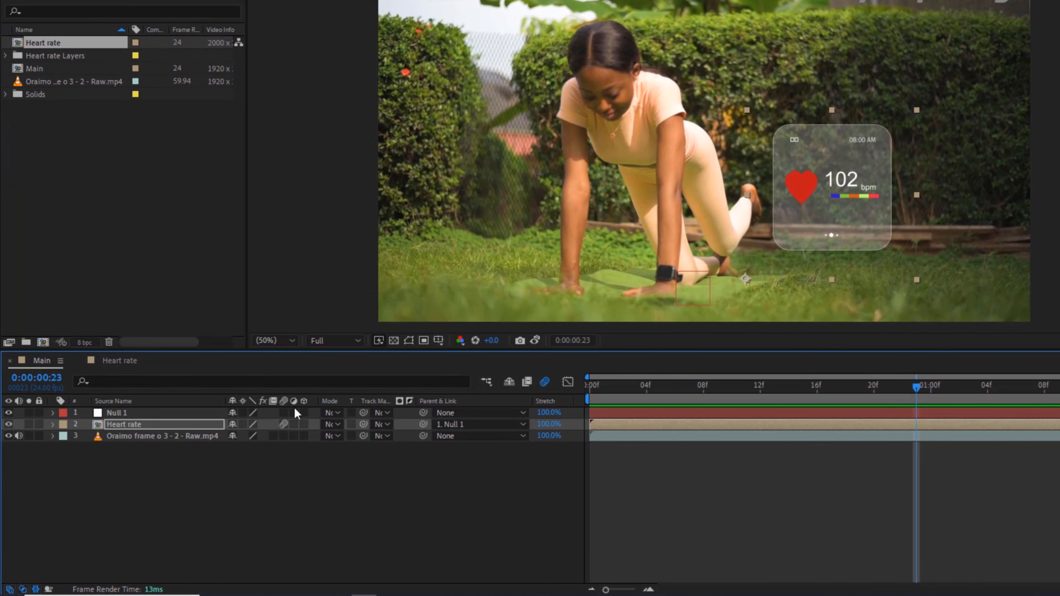
{"action": "left_click", "coordinate": [304, 424]}
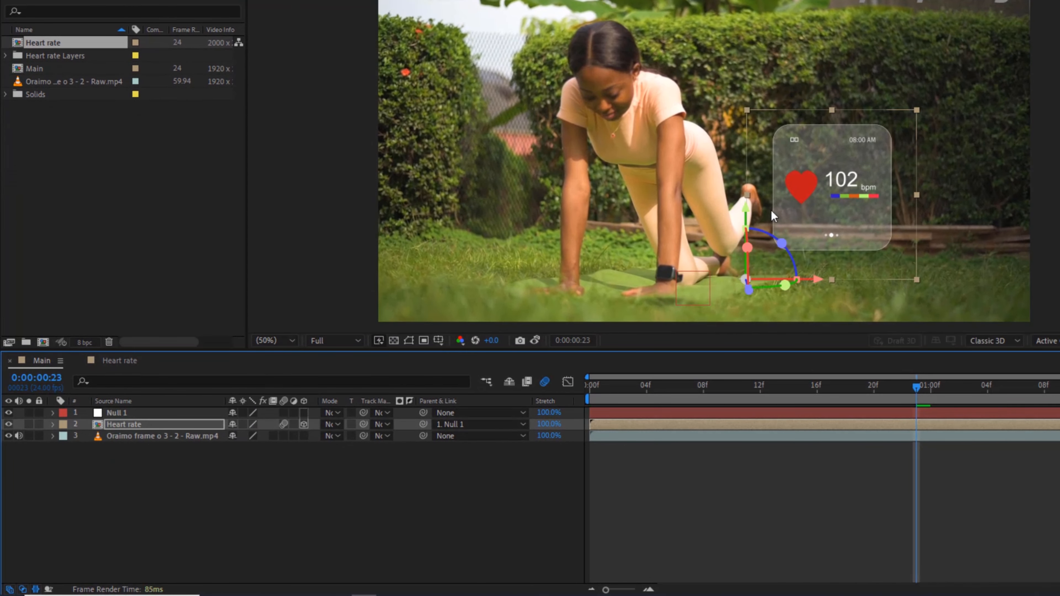
{"action": "left_click_drag", "start_coordinate": [782, 244], "coordinate": [756, 264]}
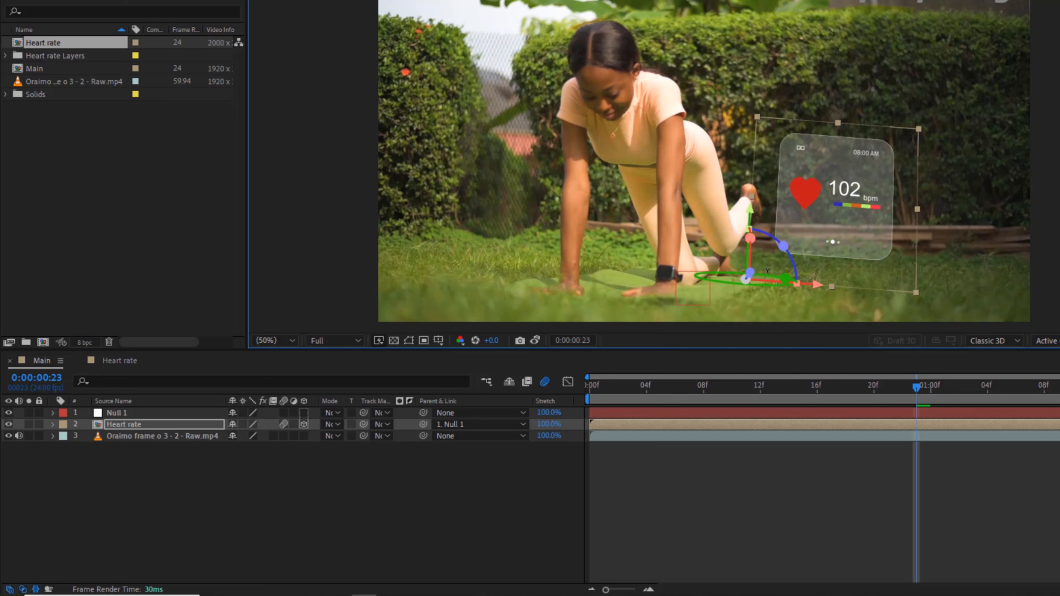
{"action": "left_click_drag", "start_coordinate": [746, 279], "coordinate": [746, 279]}
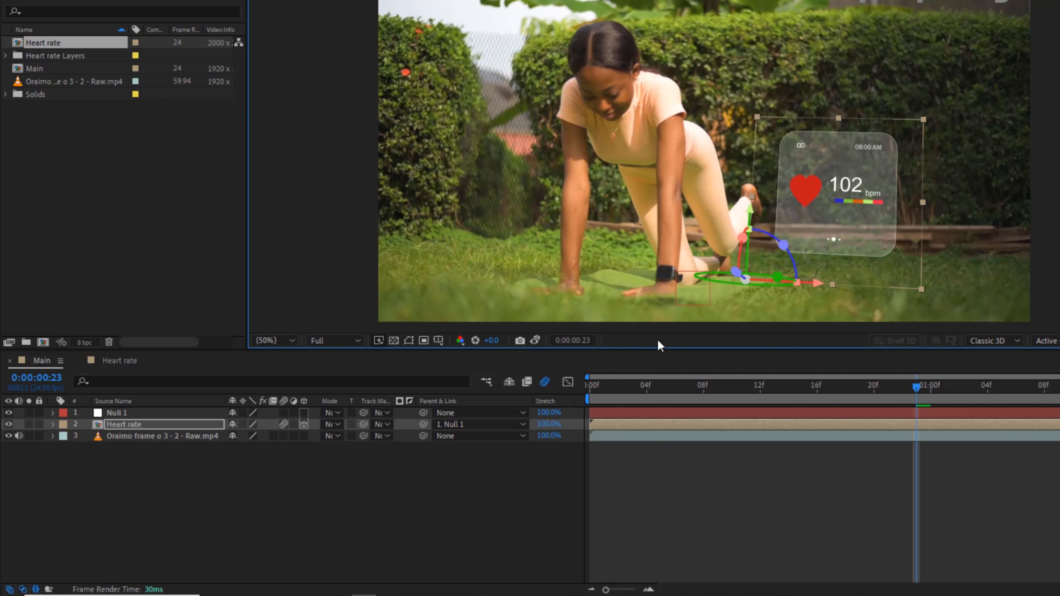
- At the 0:00:00:10 keyframes, shift the tilted Heart rate panel slightly closer to the woman and preview the composite
{"action": "left_click_drag", "start_coordinate": [606, 384], "coordinate": [731, 385]}
{"action": "key", "text": "u"}
{"action": "key", "text": "space"}
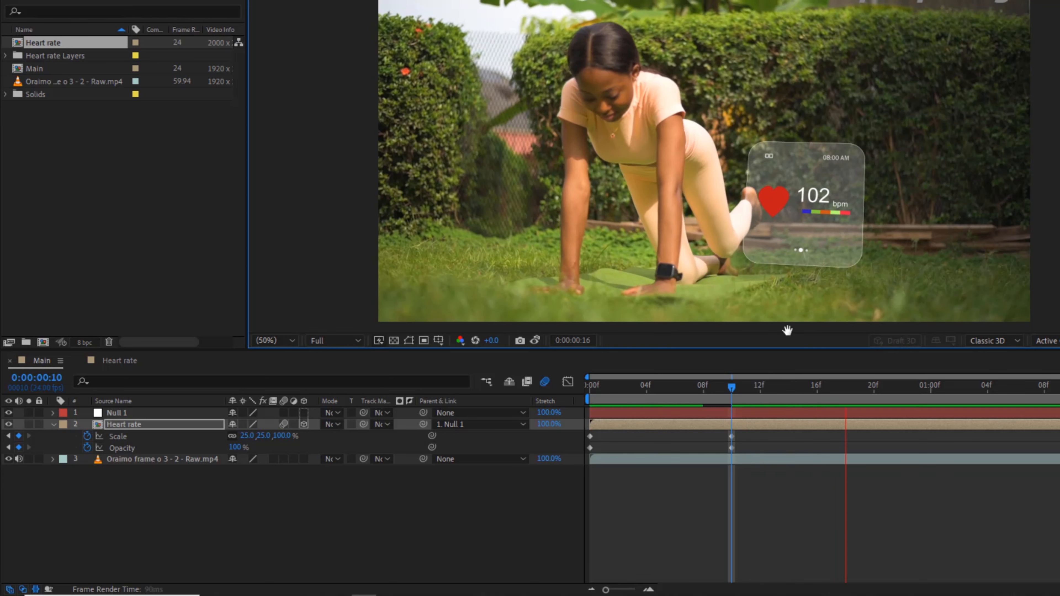